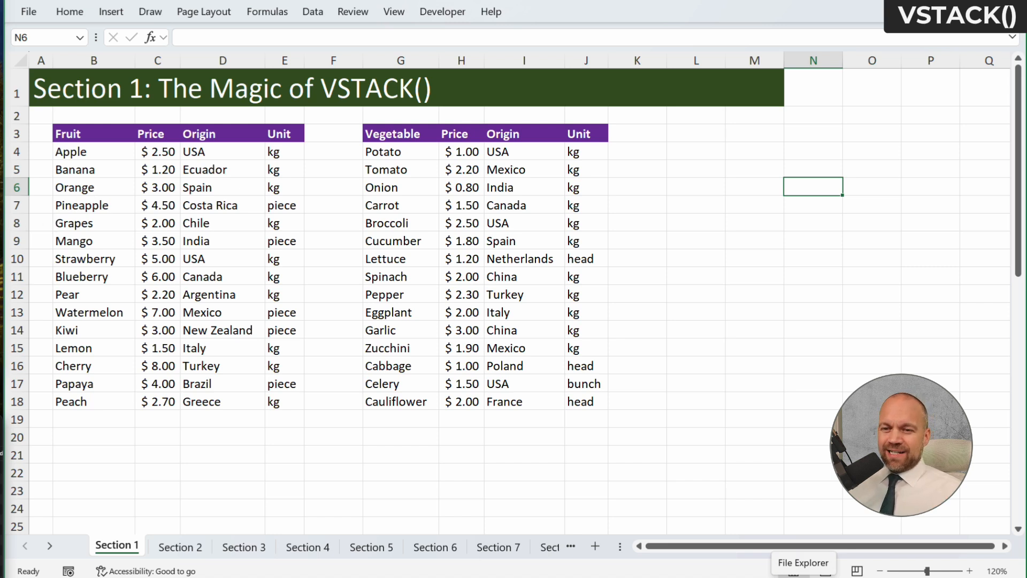
Copy the fruit table's header row B3:E3 to the range starting at L3
{"action": "left_click", "coordinate": [686, 132]}
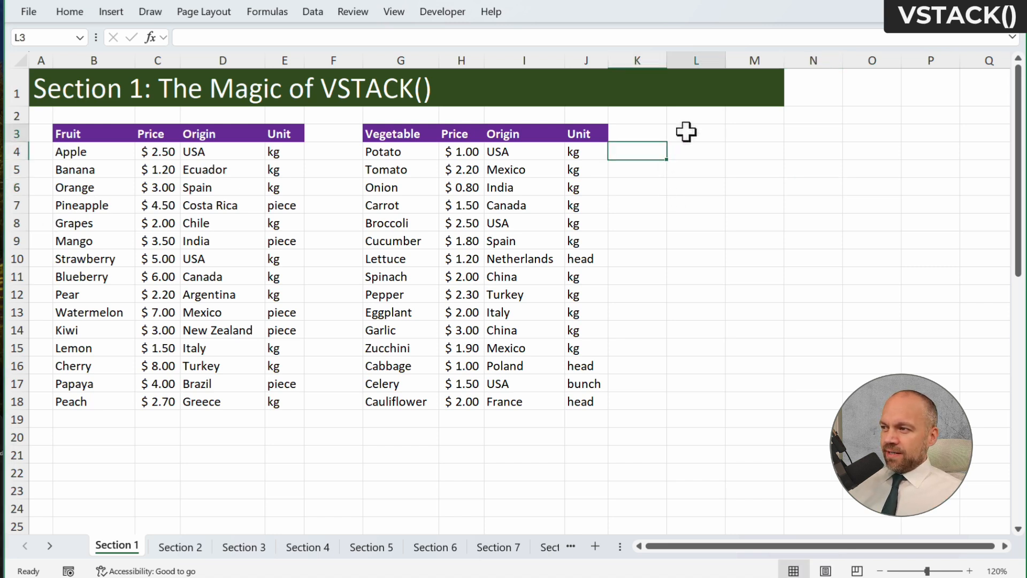
{"action": "left_click_drag", "start_coordinate": [70, 134], "coordinate": [302, 132]}
{"action": "key", "text": "ctrl+c"}
{"action": "left_click", "coordinate": [688, 135]}
{"action": "key", "text": "ctrl+v"}
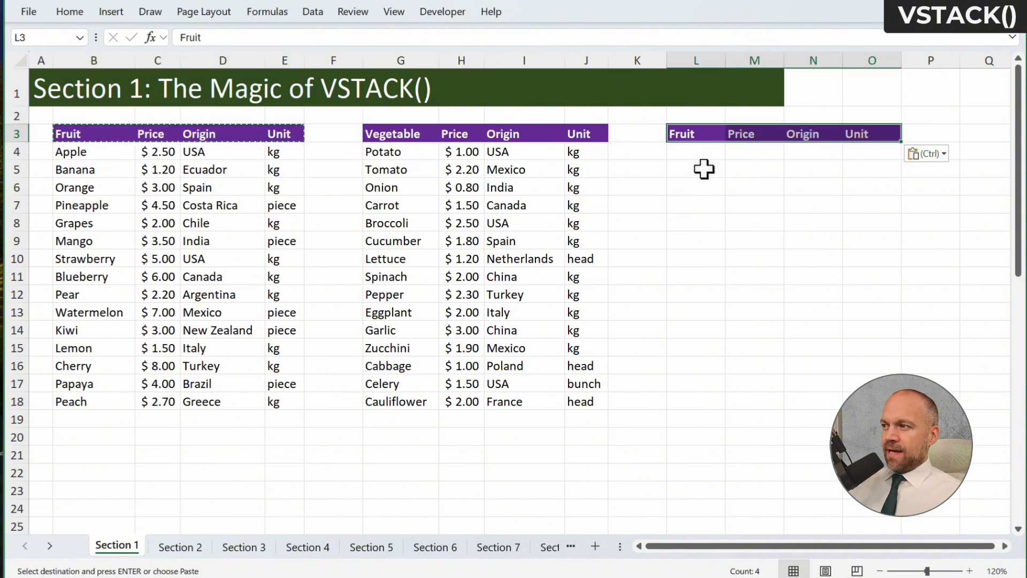
Enter a VSTACK formula in L4 that stacks the fruit data B4:E18 above the vegetable data G4:J18
{"action": "left_click", "coordinate": [699, 153]}
{"action": "type", "text": "=vst"}
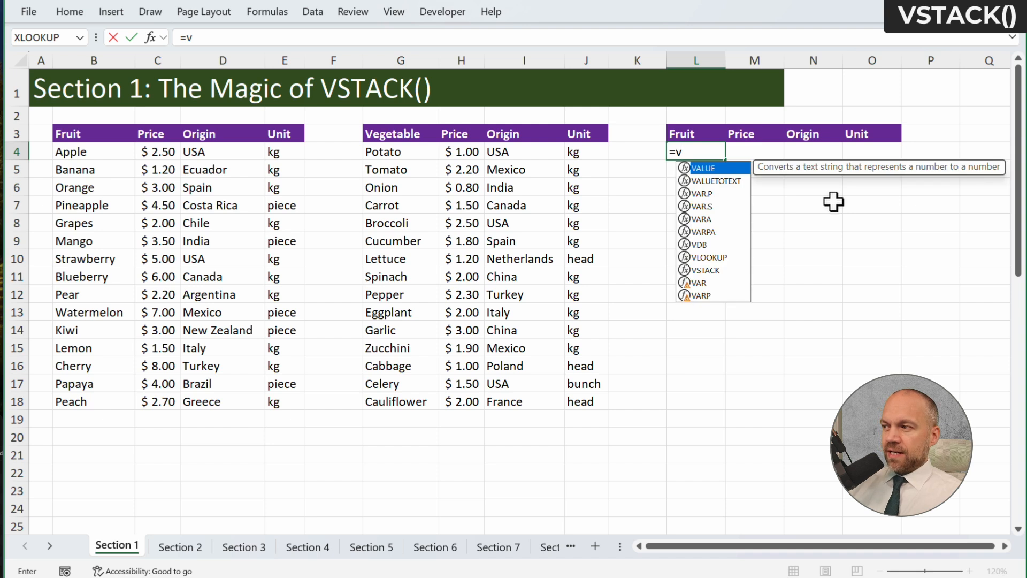
{"action": "key", "text": "Tab"}
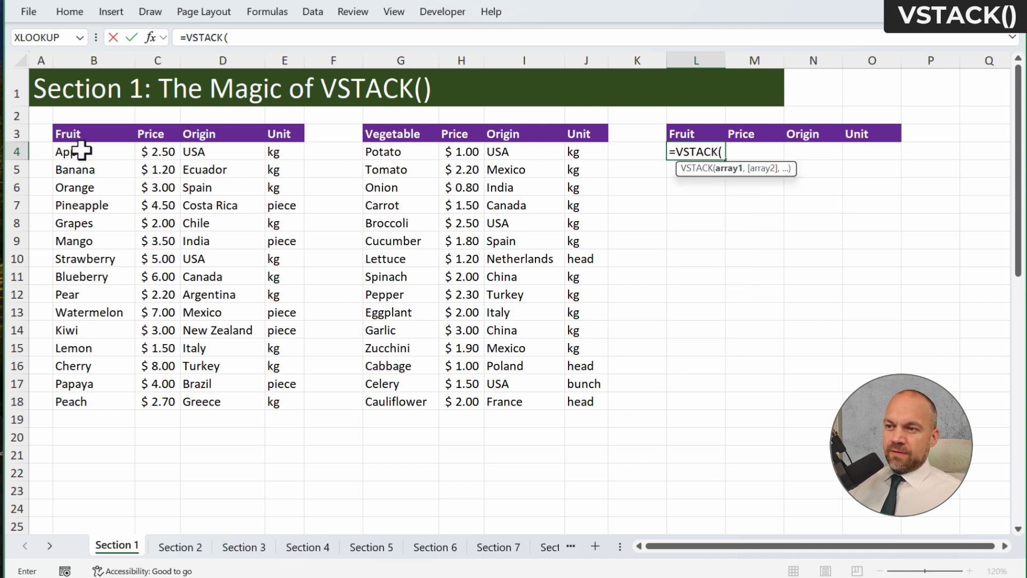
{"action": "left_click_drag", "start_coordinate": [81, 151], "coordinate": [290, 401]}
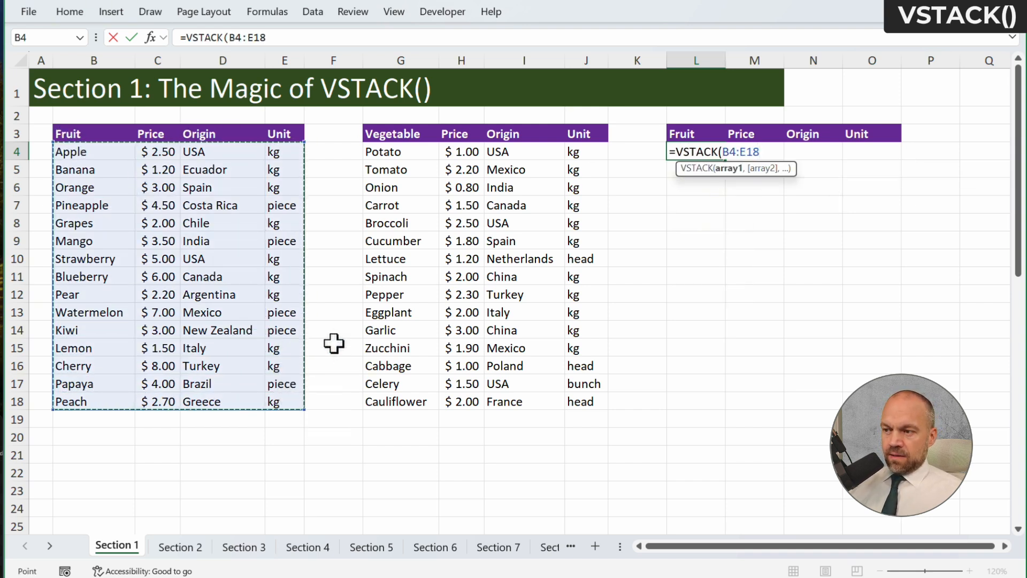
{"action": "type", "text": ","}
{"action": "left_click_drag", "start_coordinate": [401, 152], "coordinate": [573, 403]}
{"action": "key", "text": "Return"}
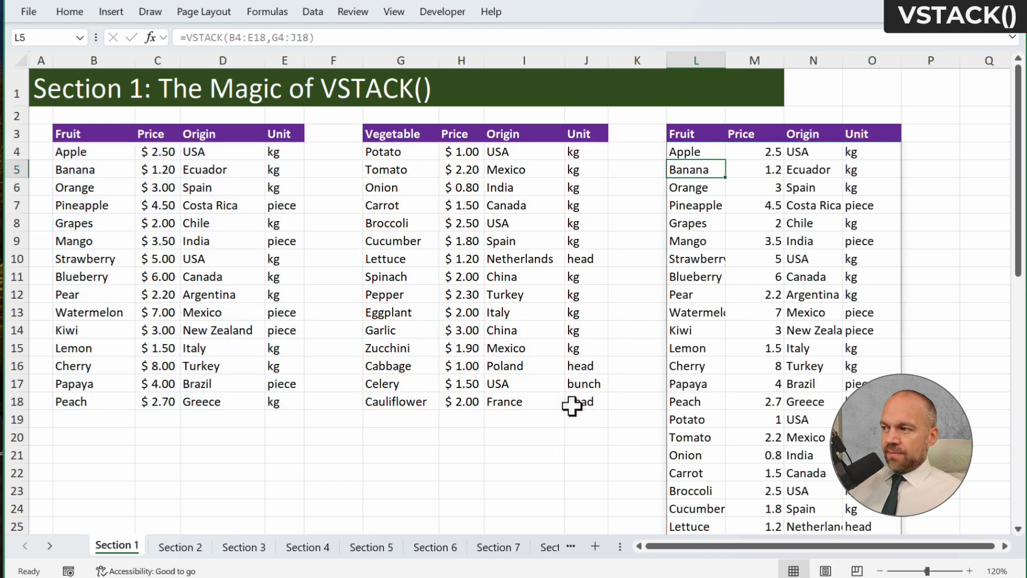
{"action": "mouse_move", "coordinate": [683, 152]}
{"action": "left_mouse_down"}
{"action": "mouse_move", "coordinate": [752, 198]}
{"action": "mouse_move", "coordinate": [851, 313]}
{"action": "mouse_move", "coordinate": [891, 316]}
{"action": "left_mouse_up"}
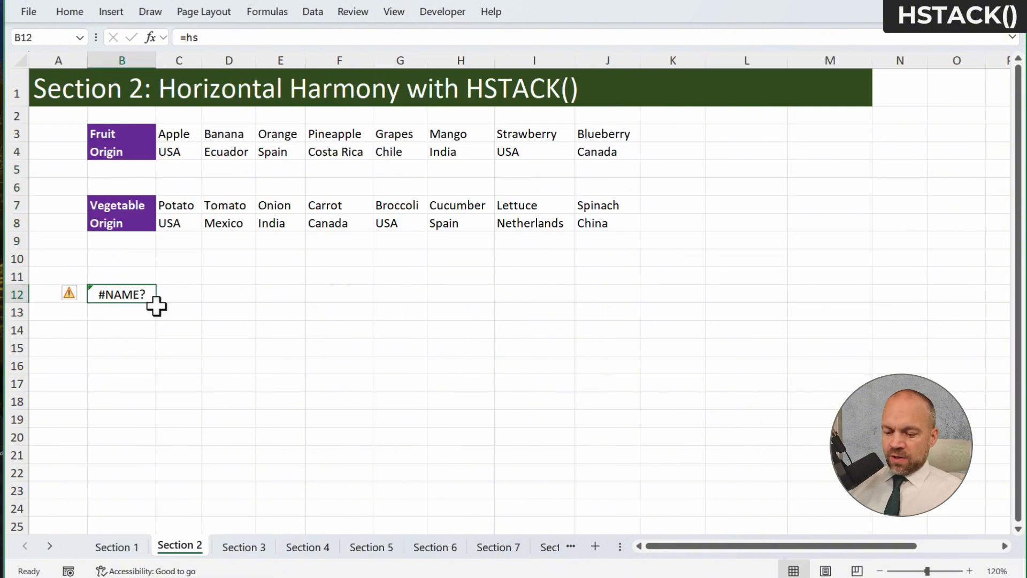
Enter an HSTACK formula in B12 of the Section 2 sheet that joins C3:J4 and C7:J8 side by side
{"action": "type", "text": "=hs"}
{"action": "key", "text": "Tab"}
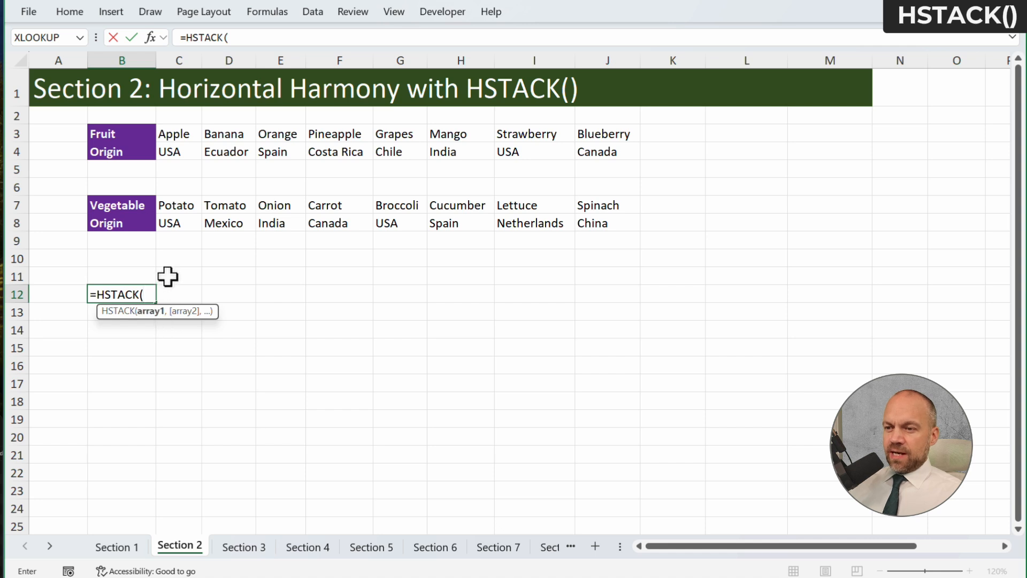
{"action": "left_click_drag", "start_coordinate": [187, 137], "coordinate": [616, 152]}
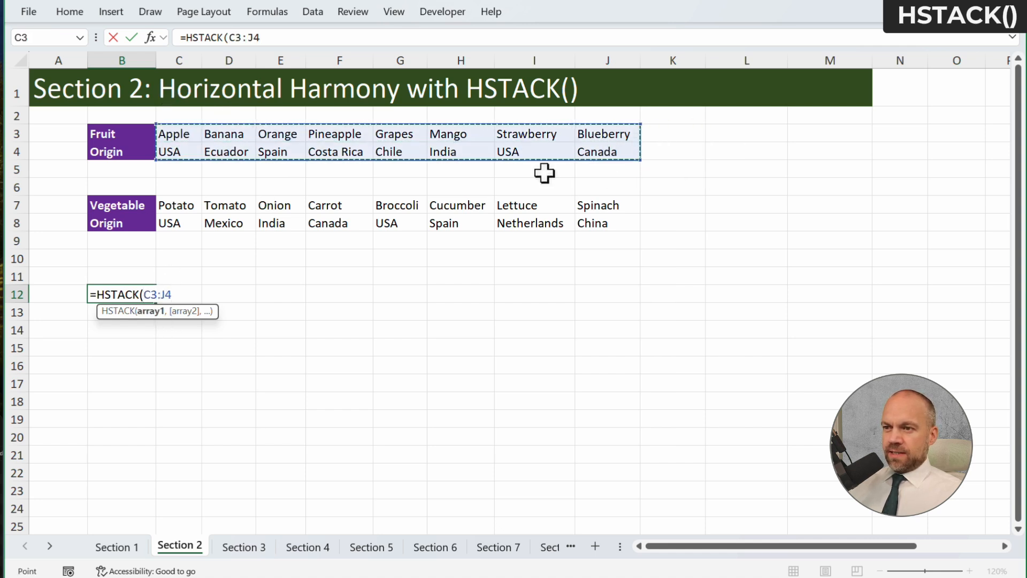
{"action": "type", "text": ","}
{"action": "left_click_drag", "start_coordinate": [165, 209], "coordinate": [596, 213]}
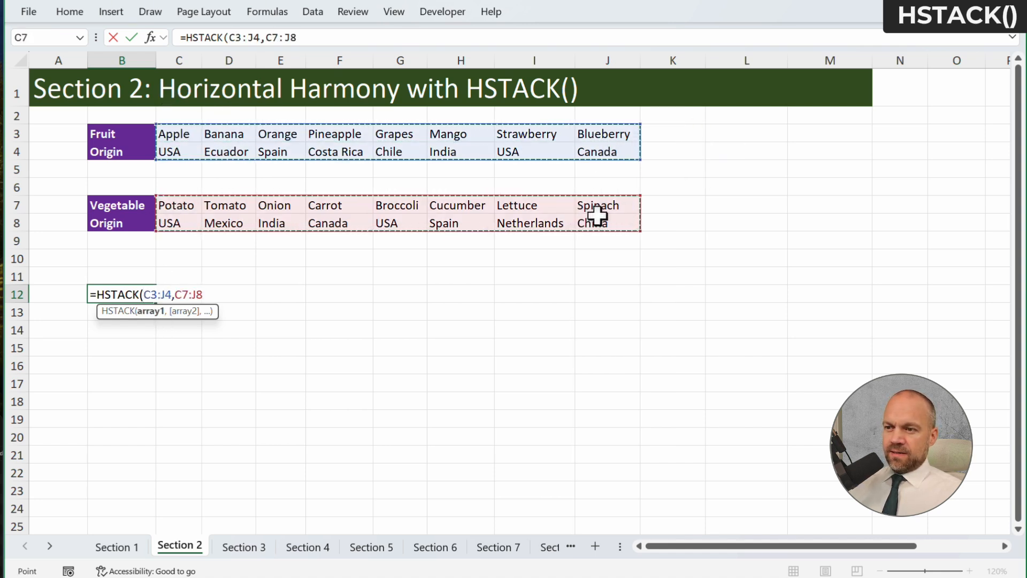
{"action": "key", "text": "Return"}
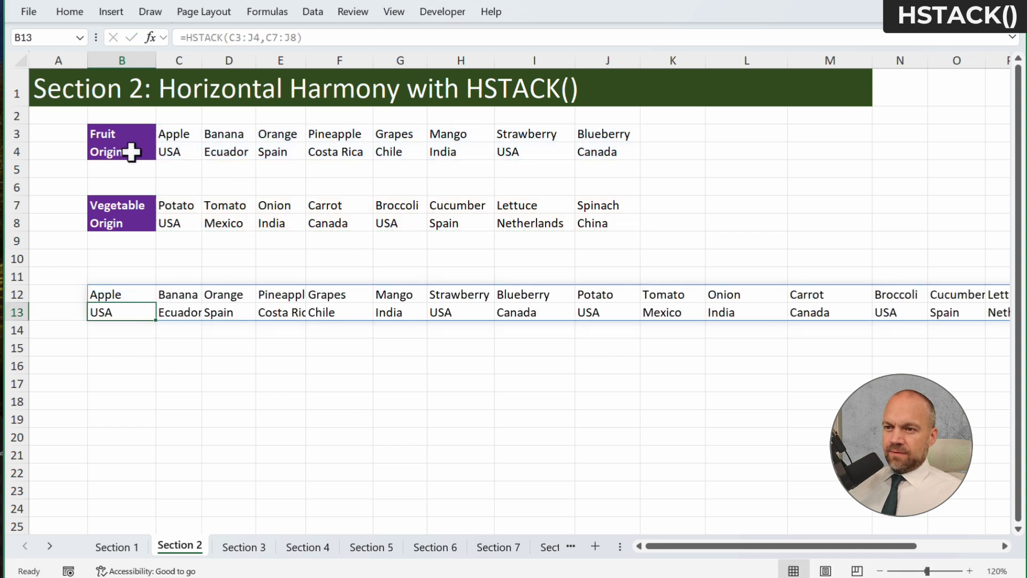
Copy the Fruit and Origin labels from B3:B4 to A12, beside the horizontally stacked data
{"action": "left_click_drag", "start_coordinate": [129, 134], "coordinate": [121, 154]}
{"action": "key", "text": "ctrl+c"}
{"action": "left_click", "coordinate": [59, 293]}
{"action": "key", "text": "ctrl+v"}
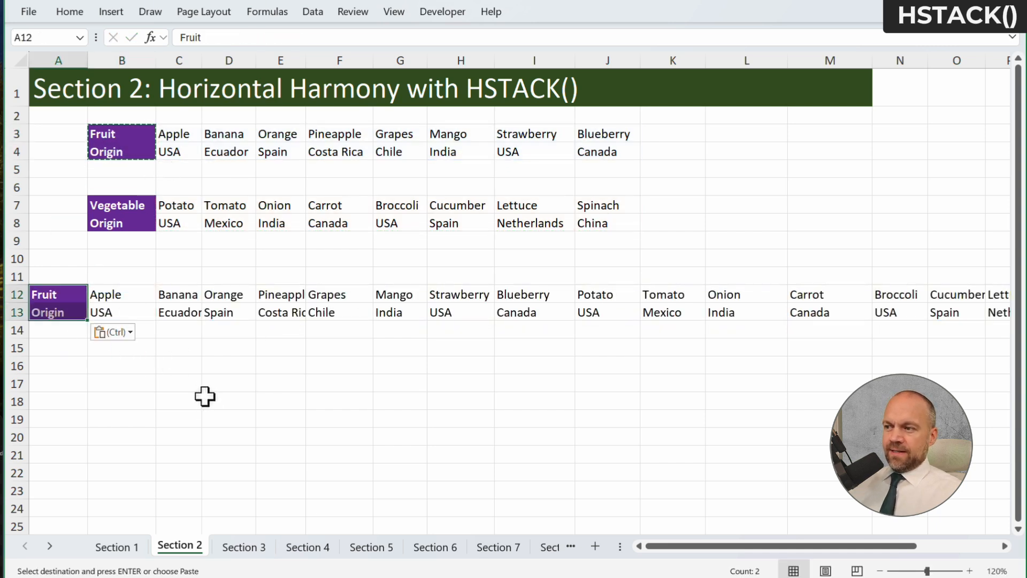
{"action": "key", "text": "Escape"}
{"action": "left_click", "coordinate": [222, 405]}
{"action": "left_click", "coordinate": [144, 293]}
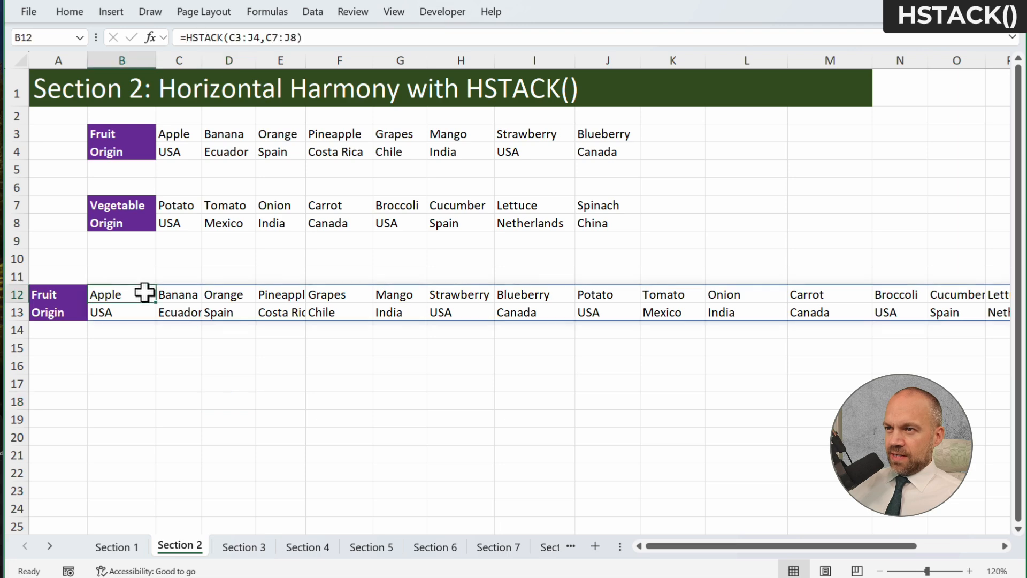
{"action": "left_click_drag", "start_coordinate": [654, 294], "coordinate": [54, 312]}
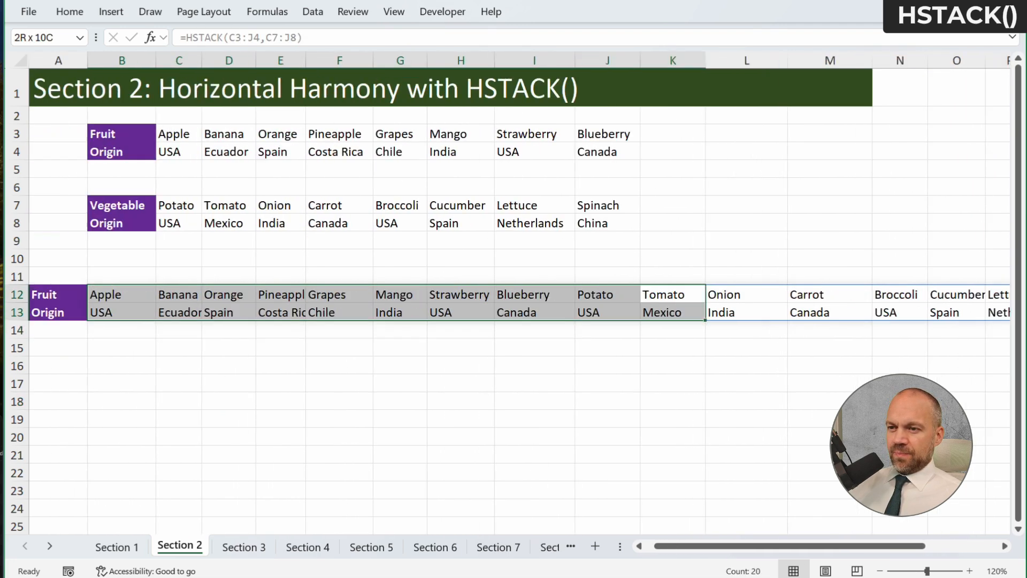
{"action": "left_click", "coordinate": [348, 403]}
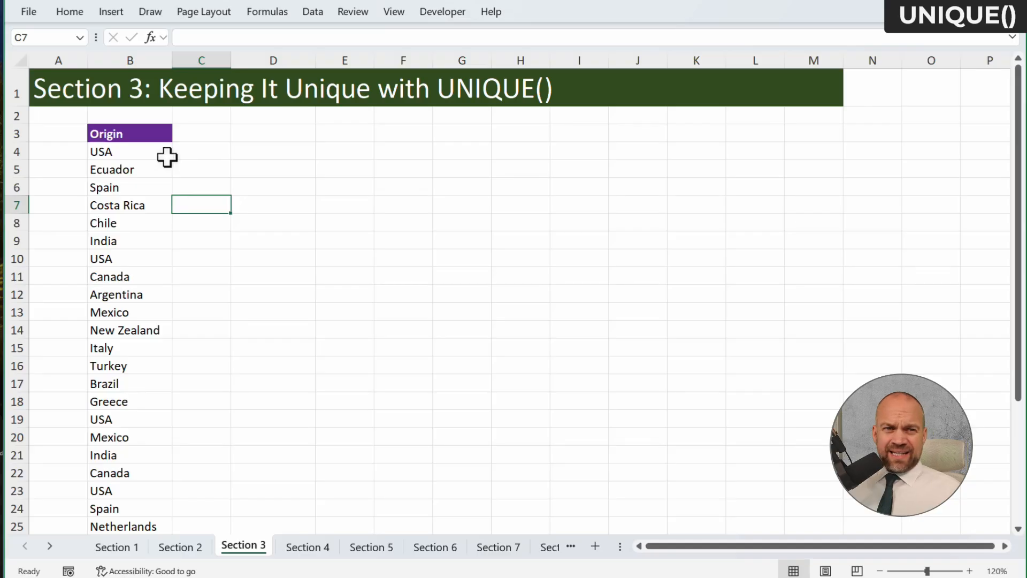
Apply a Duplicate Values conditional formatting rule to the Origin entries in B4:B33 on the Section 3 sheet
{"action": "left_click_drag", "start_coordinate": [144, 154], "coordinate": [137, 336]}
{"action": "scroll", "coordinate": [208, 271], "scroll_direction": "down", "scroll_amount": 10}
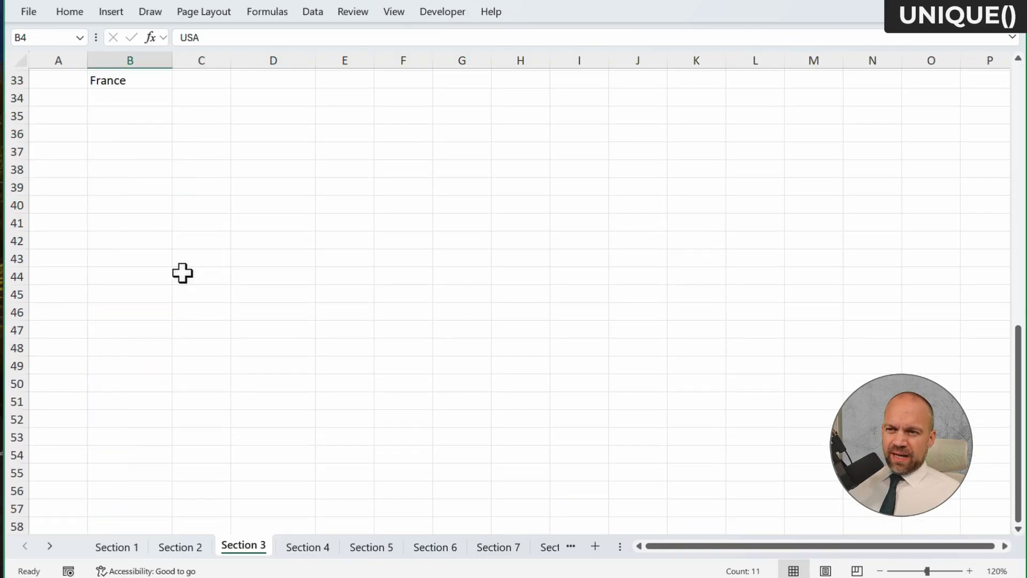
{"action": "scroll", "coordinate": [182, 273], "scroll_direction": "up", "scroll_amount": 10}
{"action": "key", "text": "ctrl+shift+Down"}
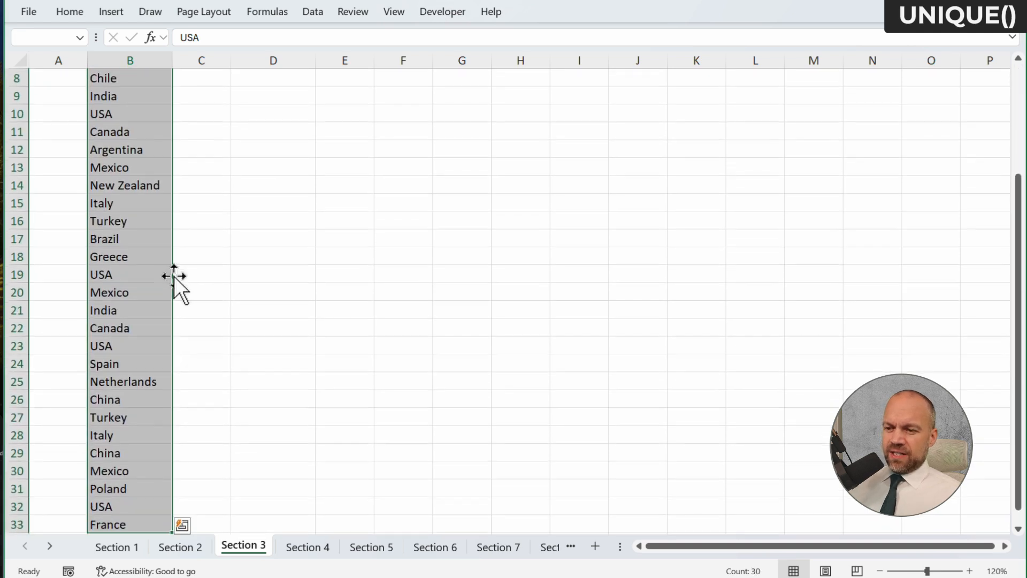
{"action": "scroll", "coordinate": [175, 276], "scroll_direction": "up", "scroll_amount": 3}
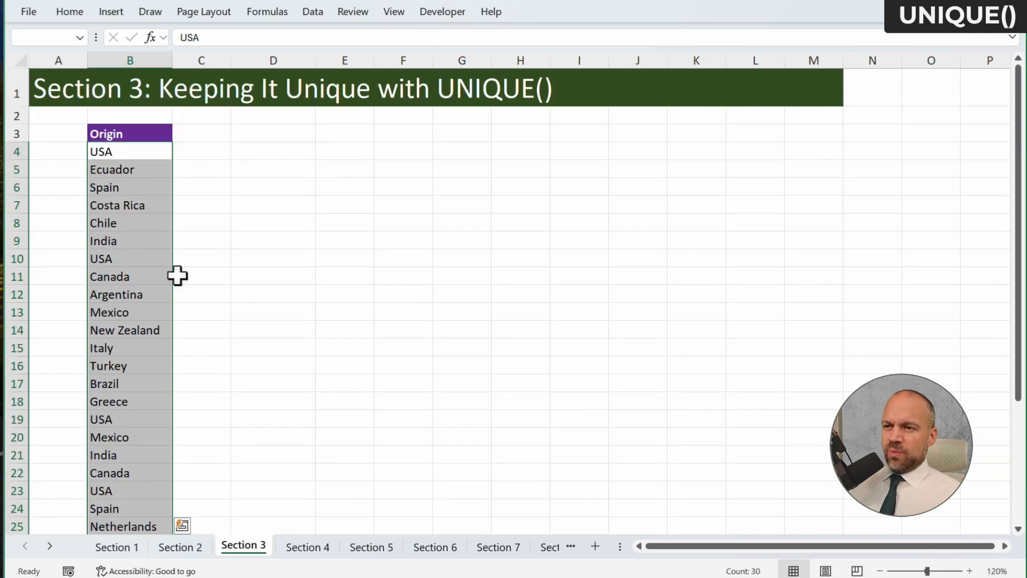
{"action": "left_click", "coordinate": [81, 8]}
{"action": "left_click", "coordinate": [621, 34]}
{"action": "mouse_move", "coordinate": [607, 63]}
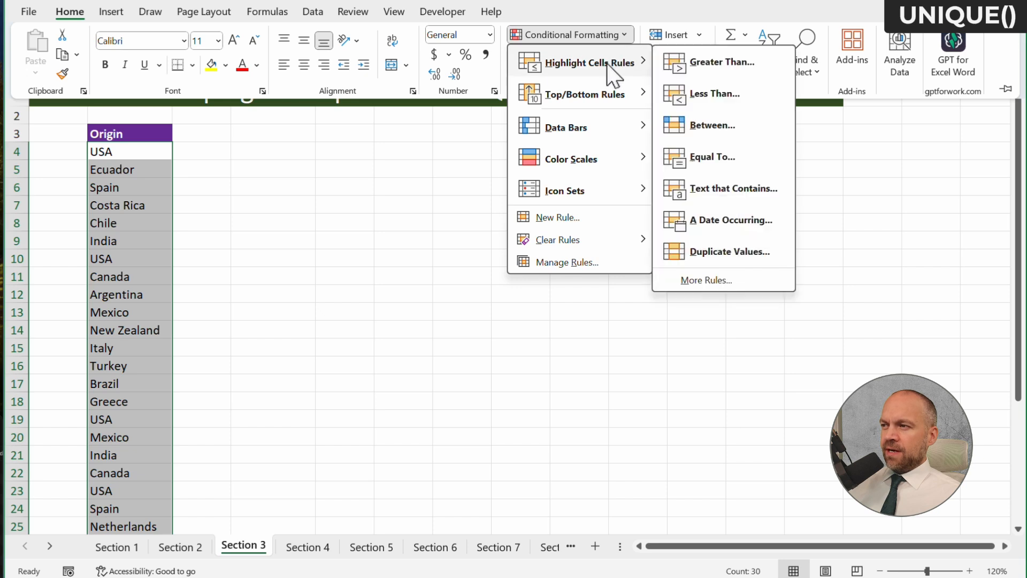
{"action": "left_click", "coordinate": [752, 256]}
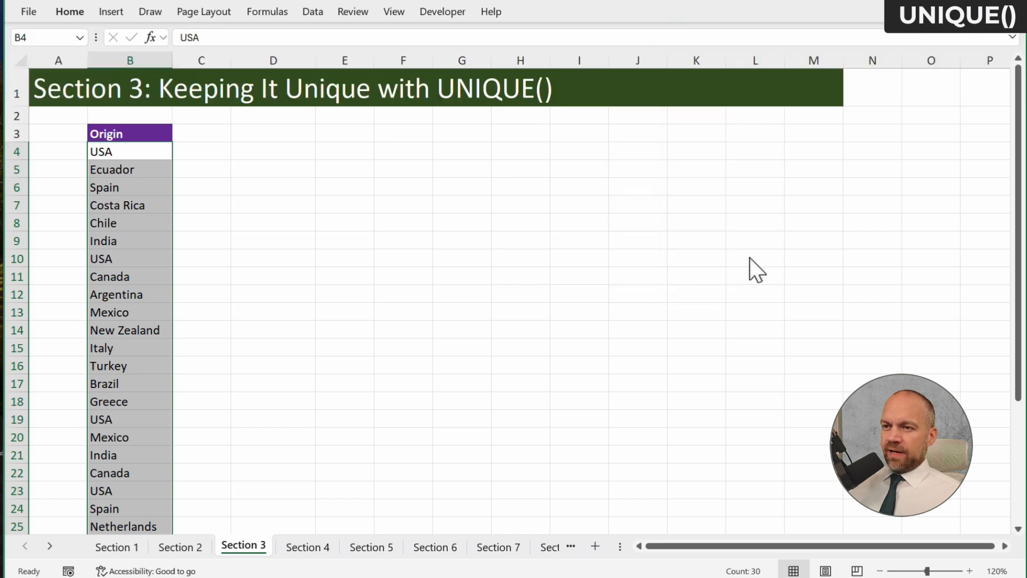
{"action": "left_click", "coordinate": [706, 190]}
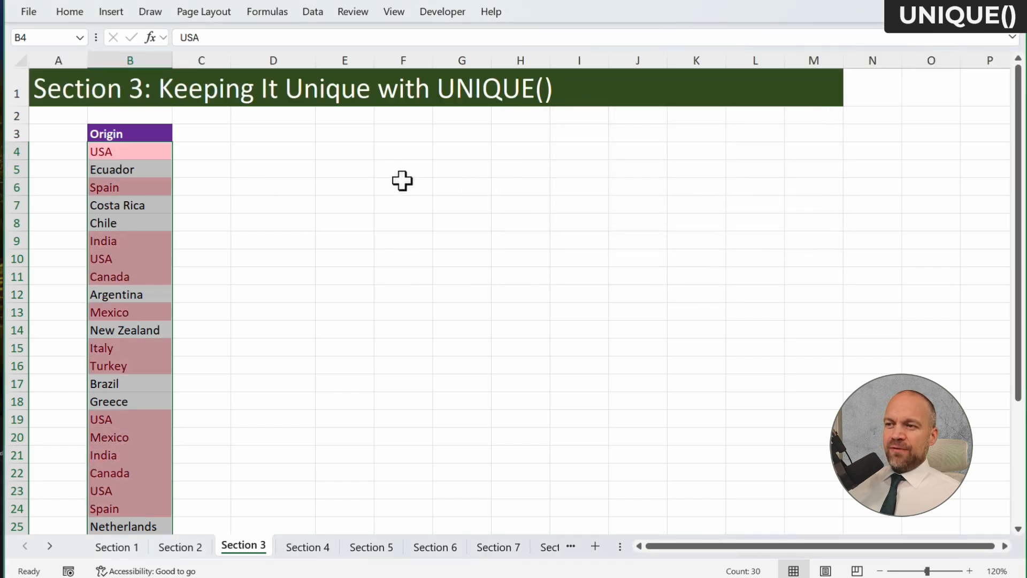
Copy the Origin header from B3 to D3
{"action": "left_click", "coordinate": [298, 151]}
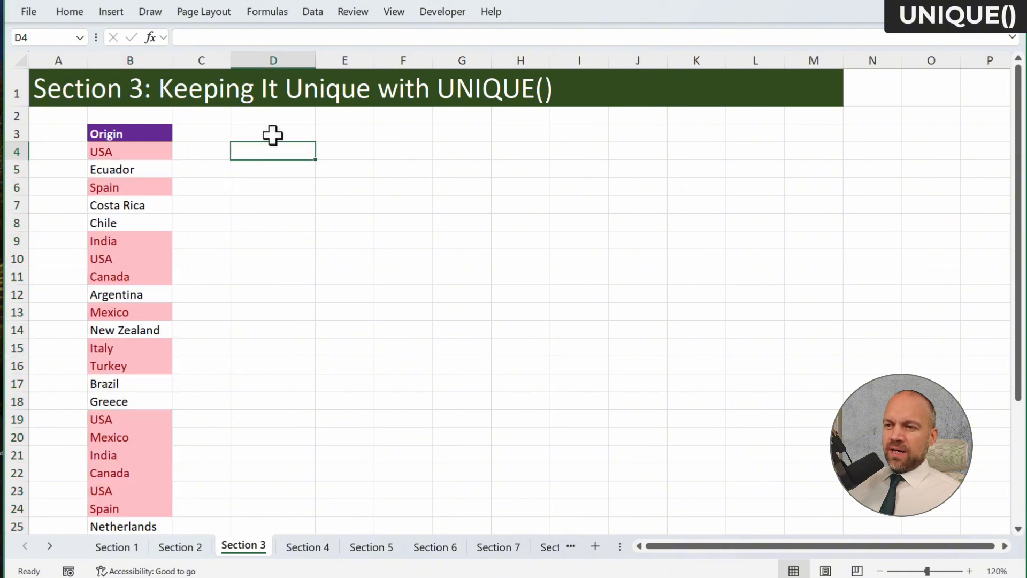
{"action": "left_click", "coordinate": [161, 134]}
{"action": "key", "text": "ctrl+c"}
{"action": "left_click", "coordinate": [271, 135]}
{"action": "key", "text": "ctrl+v"}
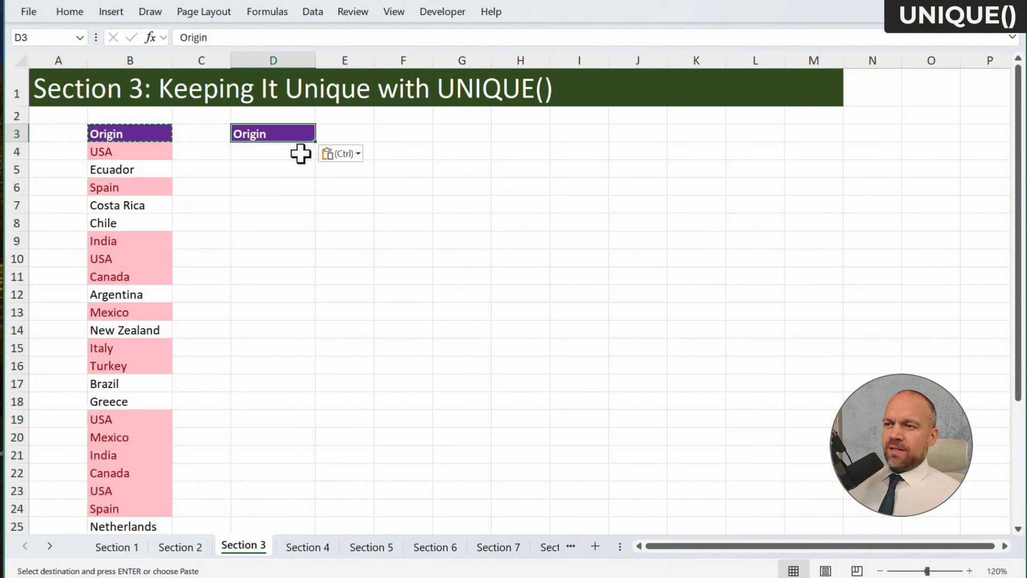
Enter a UNIQUE formula in D4 that extracts the distinct origins from B4:B33
{"action": "left_click", "coordinate": [301, 153]}
{"action": "type", "text": "=u"}
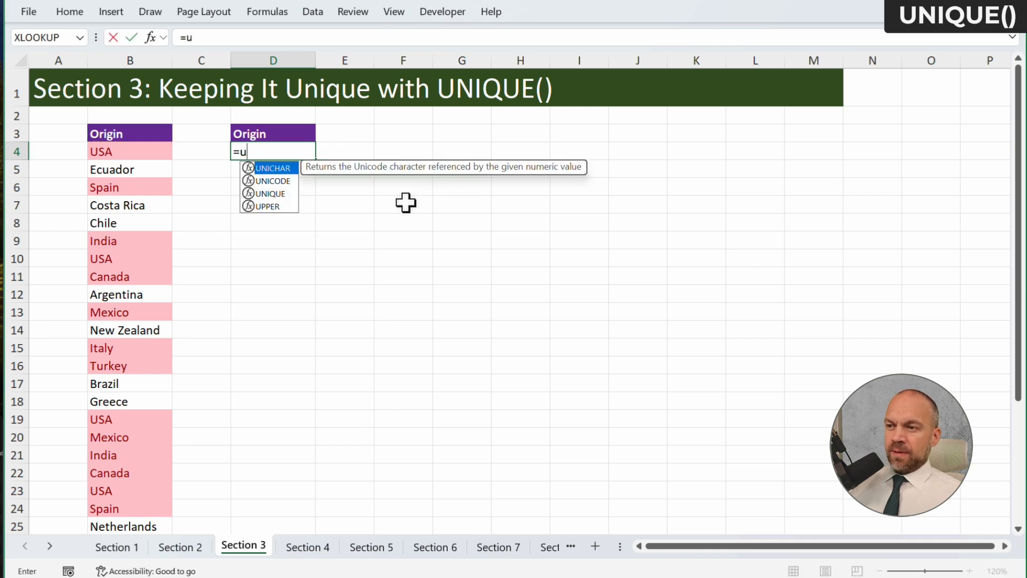
{"action": "key", "text": "Down"}
{"action": "key", "text": "Down"}
{"action": "key", "text": "Tab"}
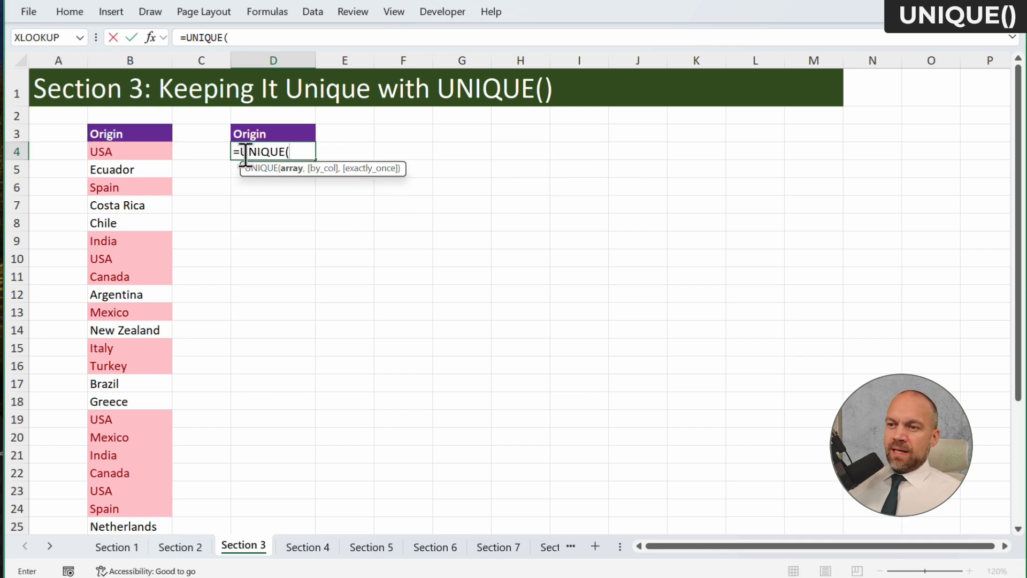
{"action": "left_click", "coordinate": [160, 152]}
{"action": "key", "text": "ctrl+shift+Down"}
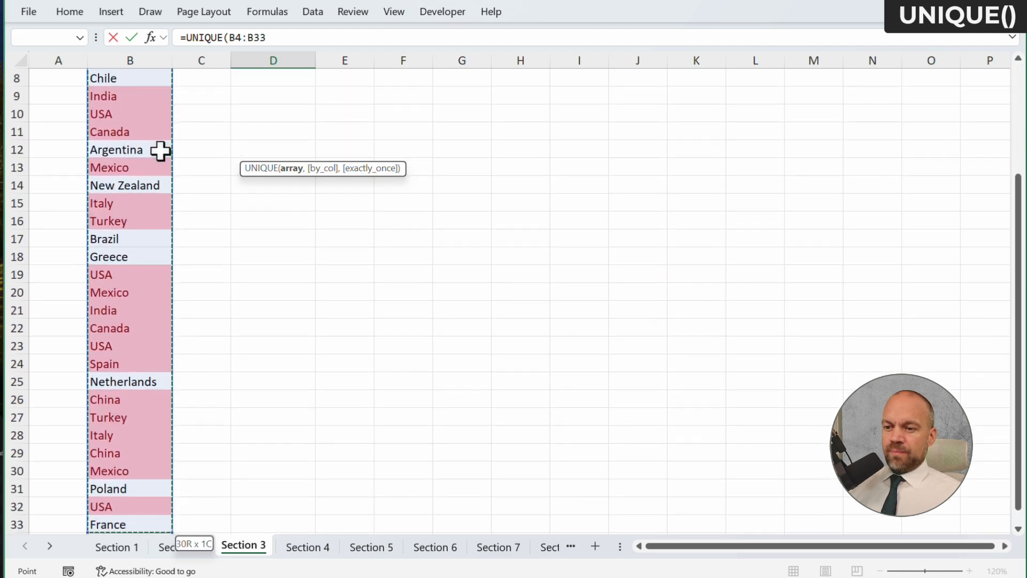
{"action": "key", "text": "Return"}
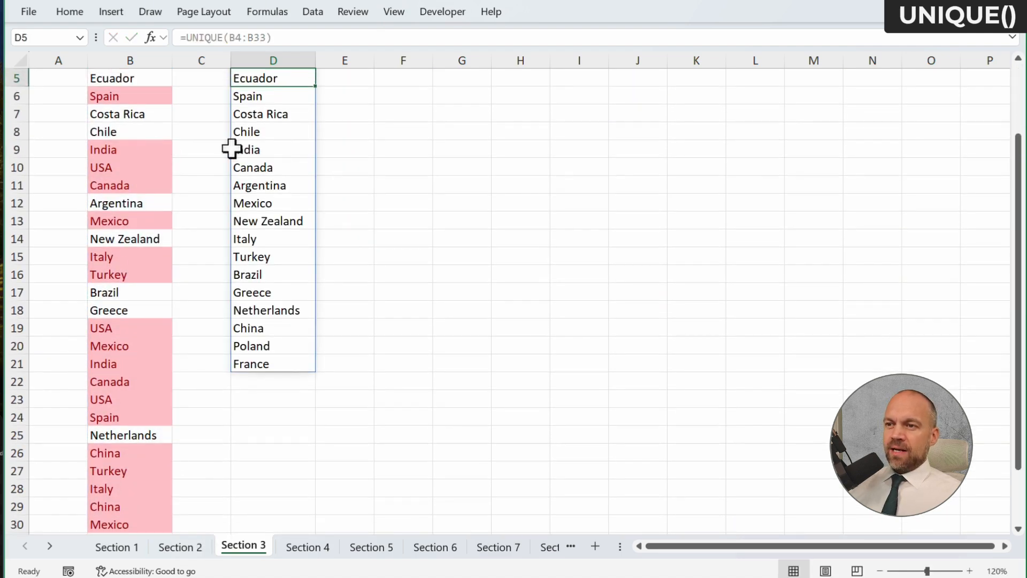
Examine the entries of the unique Origin list in column D and the formula behind them
{"action": "scroll", "coordinate": [428, 172], "scroll_direction": "up", "scroll_amount": 2}
{"action": "left_click", "coordinate": [437, 164]}
{"action": "left_click", "coordinate": [296, 149]}
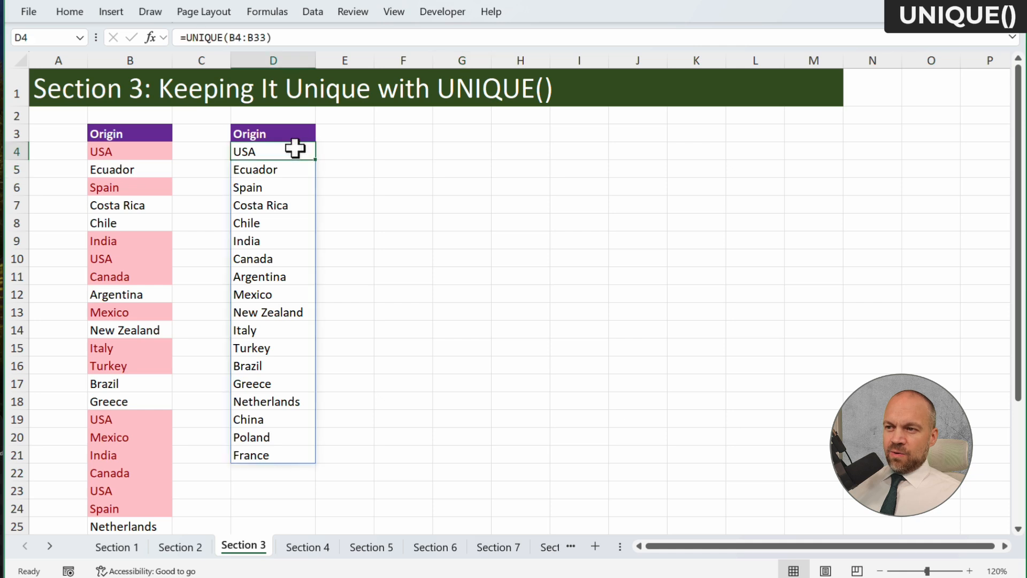
{"action": "left_click", "coordinate": [281, 169]}
{"action": "left_click", "coordinate": [289, 294]}
{"action": "left_click", "coordinate": [281, 401]}
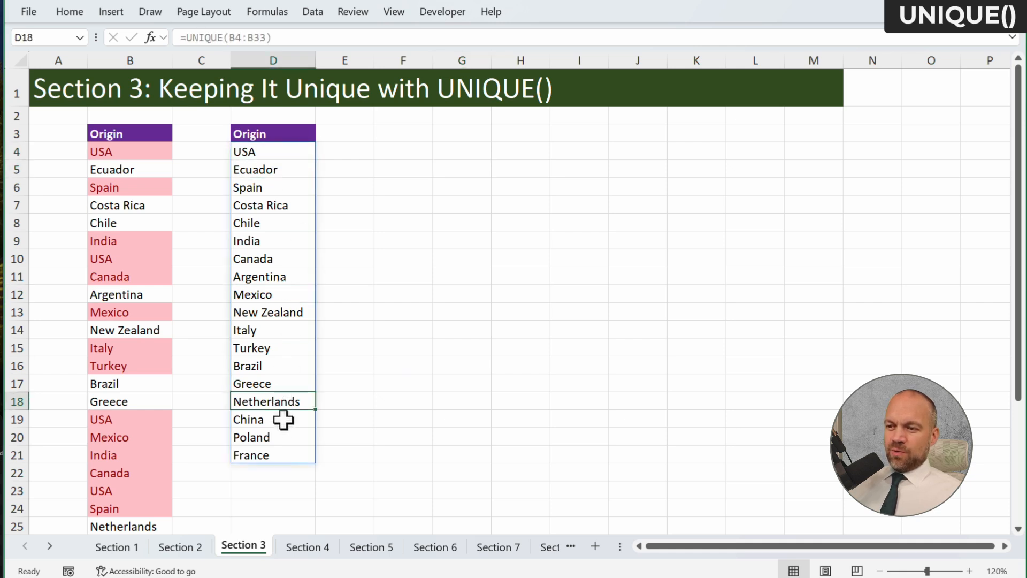
{"action": "left_click", "coordinate": [281, 437]}
{"action": "left_click", "coordinate": [278, 312]}
{"action": "left_click", "coordinate": [264, 150]}
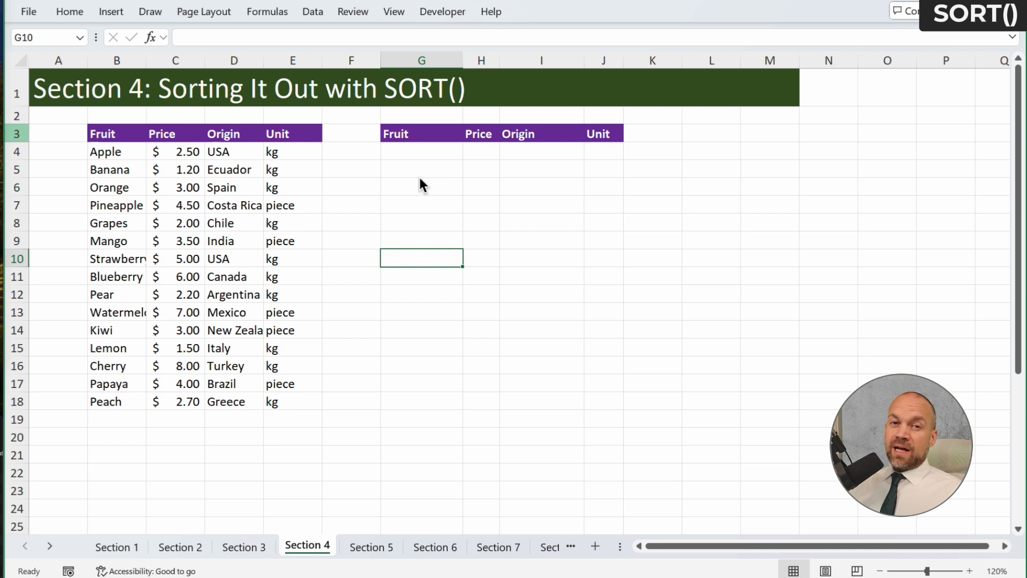
Enter a SORT formula in G4 of the Section 4 sheet that sorts the fruit table B4:E18
{"action": "left_click", "coordinate": [423, 156]}
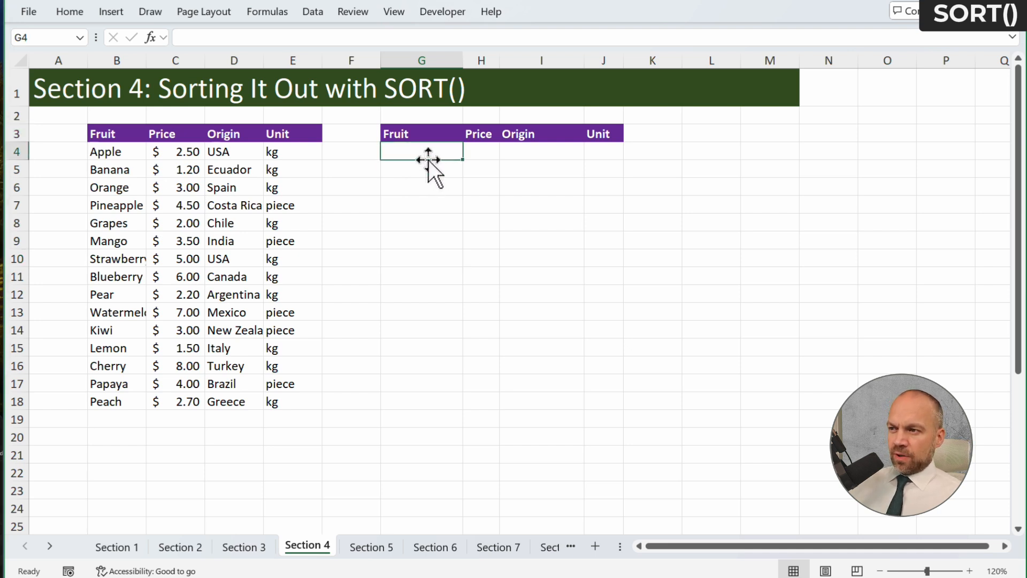
{"action": "type", "text": "=so"}
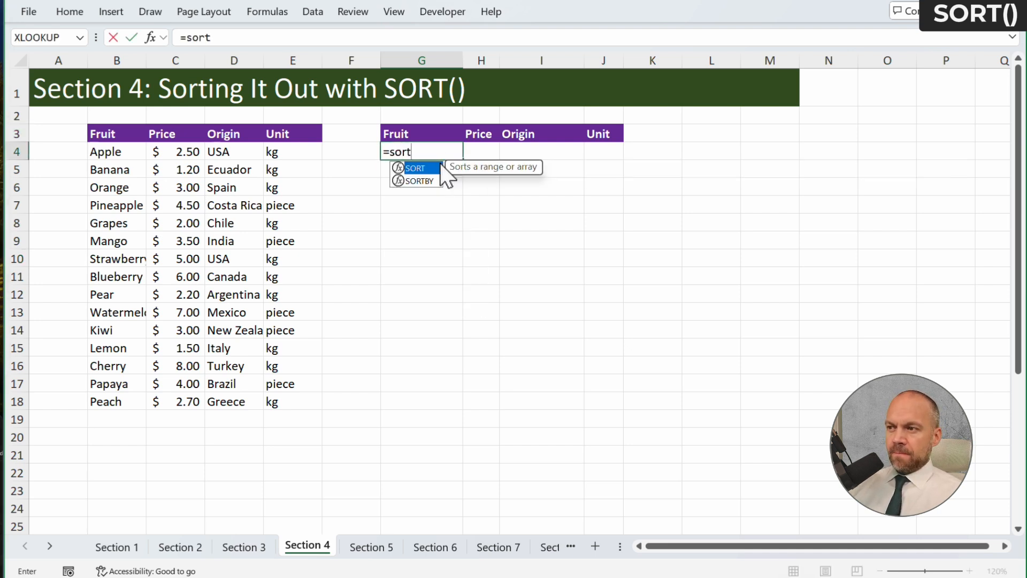
{"action": "type", "text": "rt"}
{"action": "double_click", "coordinate": [440, 167]}
{"action": "left_click_drag", "start_coordinate": [99, 152], "coordinate": [287, 401]}
{"action": "key", "text": "Return"}
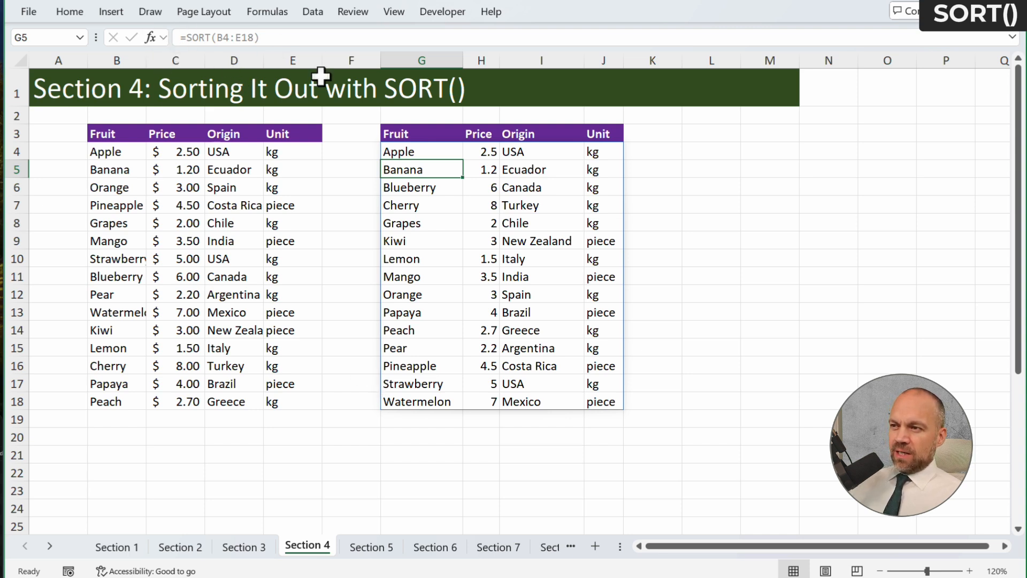
Set the sort index of the SORT formula in G4 to 2 to order the fruit table by price
{"action": "left_click", "coordinate": [431, 156]}
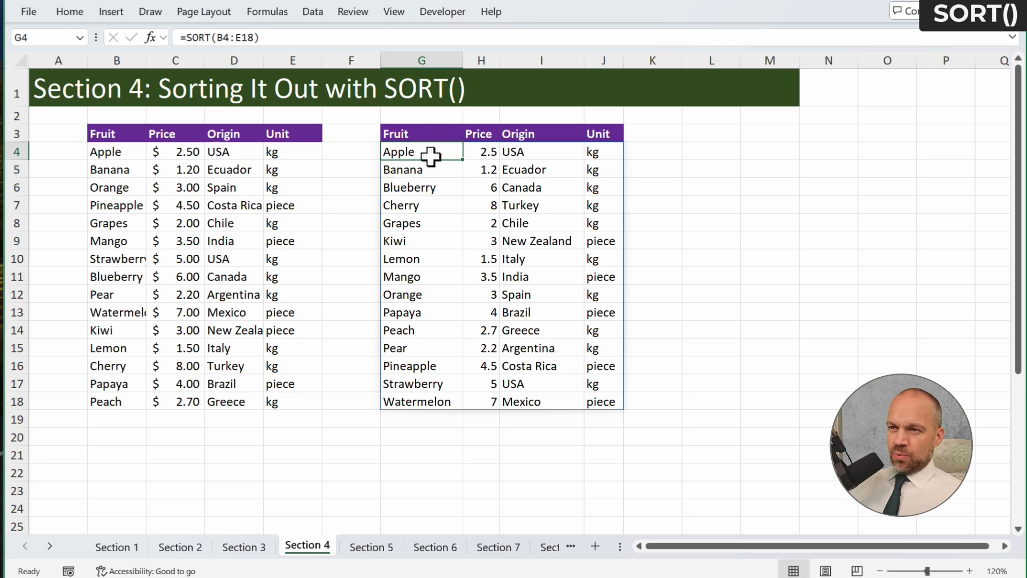
{"action": "left_click", "coordinate": [152, 36]}
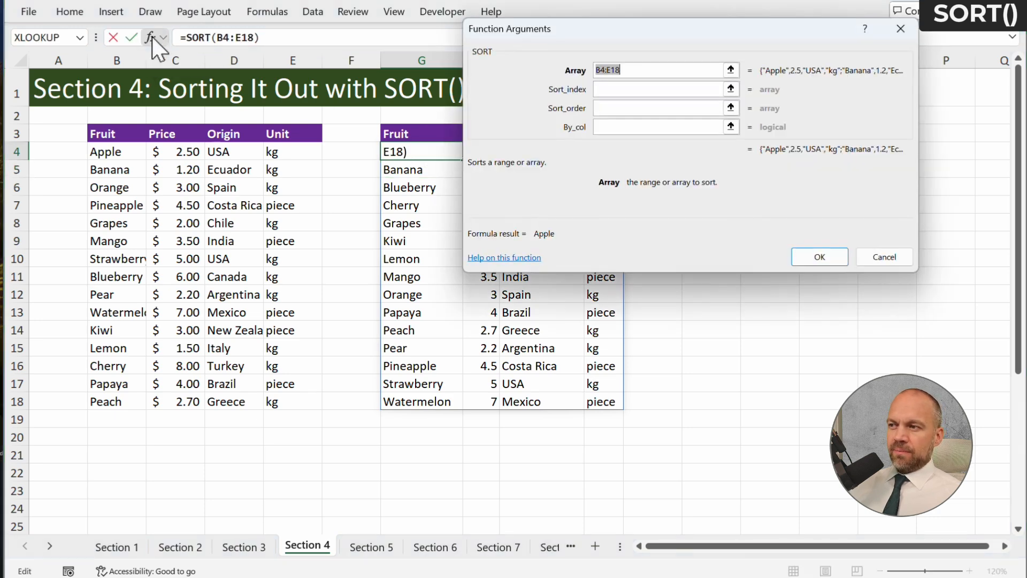
{"action": "left_click_drag", "start_coordinate": [646, 32], "coordinate": [507, 84]}
{"action": "left_click_drag", "start_coordinate": [322, 191], "coordinate": [340, 212]}
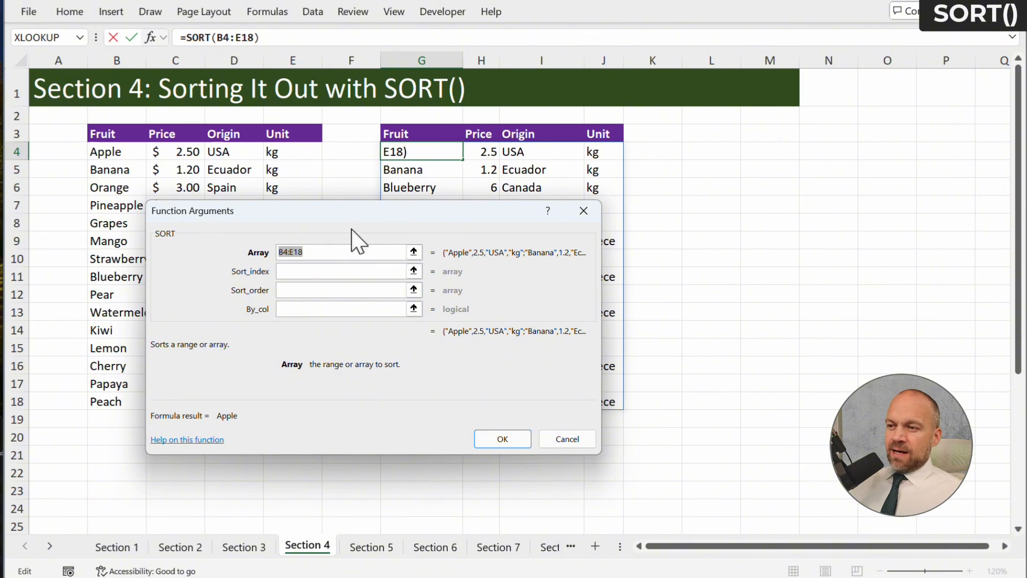
{"action": "left_click_drag", "start_coordinate": [344, 210], "coordinate": [670, 227]}
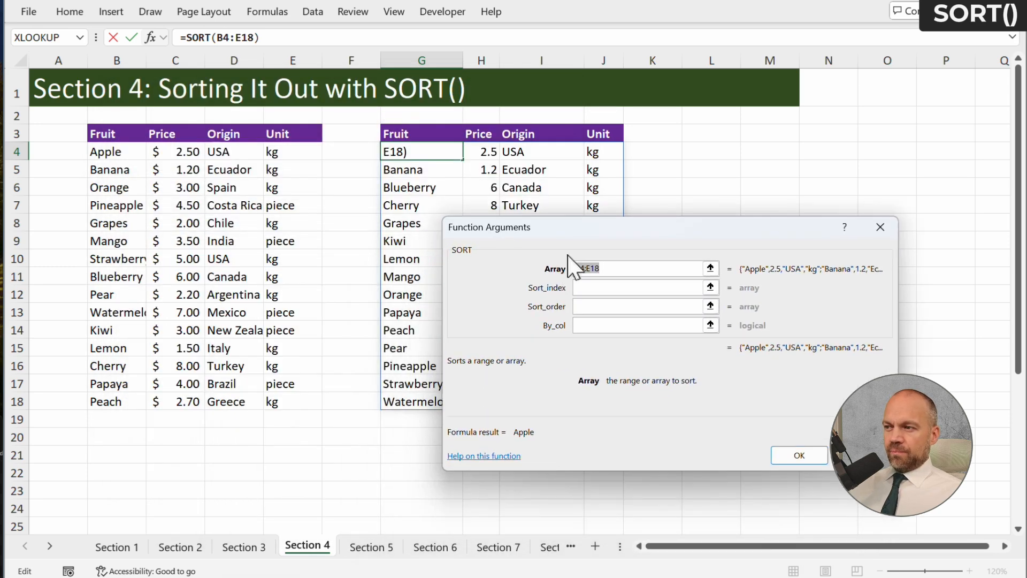
{"action": "left_click_drag", "start_coordinate": [595, 235], "coordinate": [407, 221]}
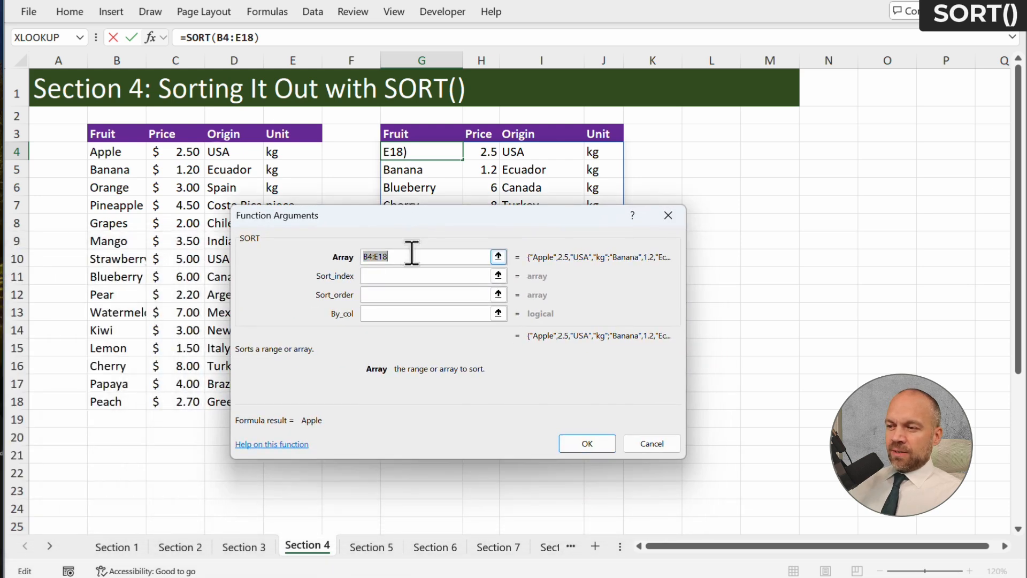
{"action": "left_click", "coordinate": [409, 276]}
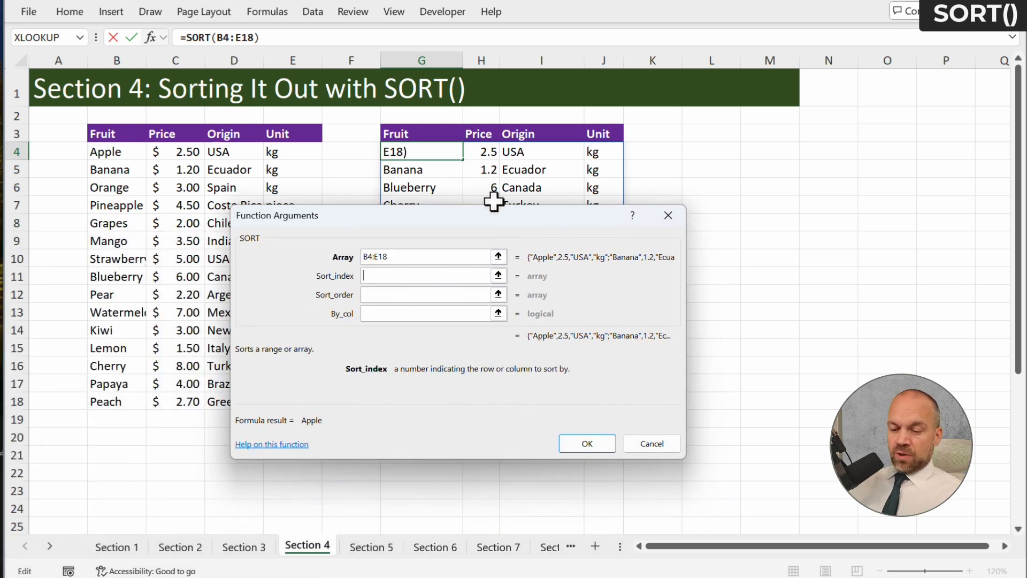
{"action": "type", "text": "2"}
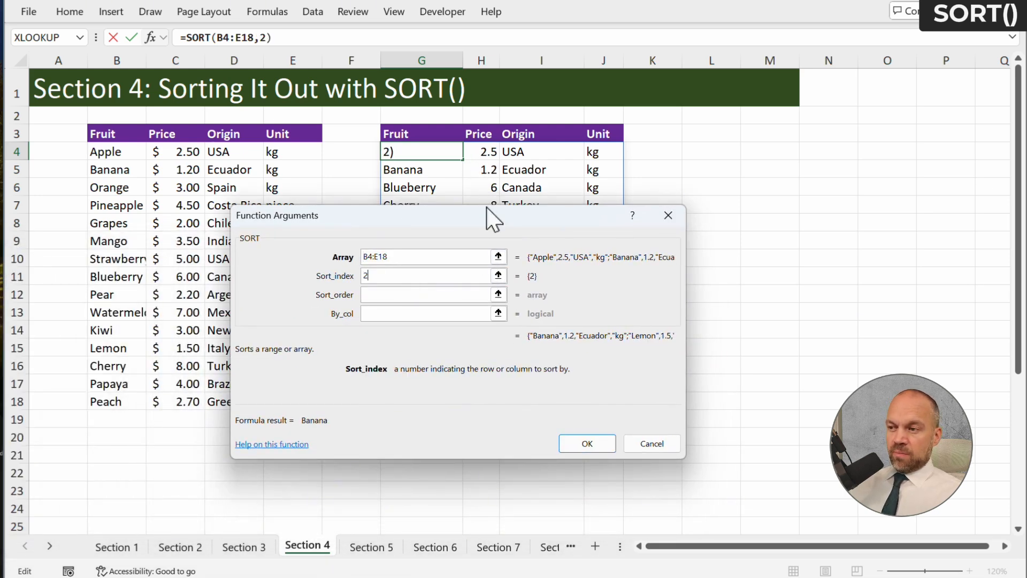
{"action": "left_click", "coordinate": [598, 443]}
{"action": "left_click_drag", "start_coordinate": [476, 151], "coordinate": [491, 404]}
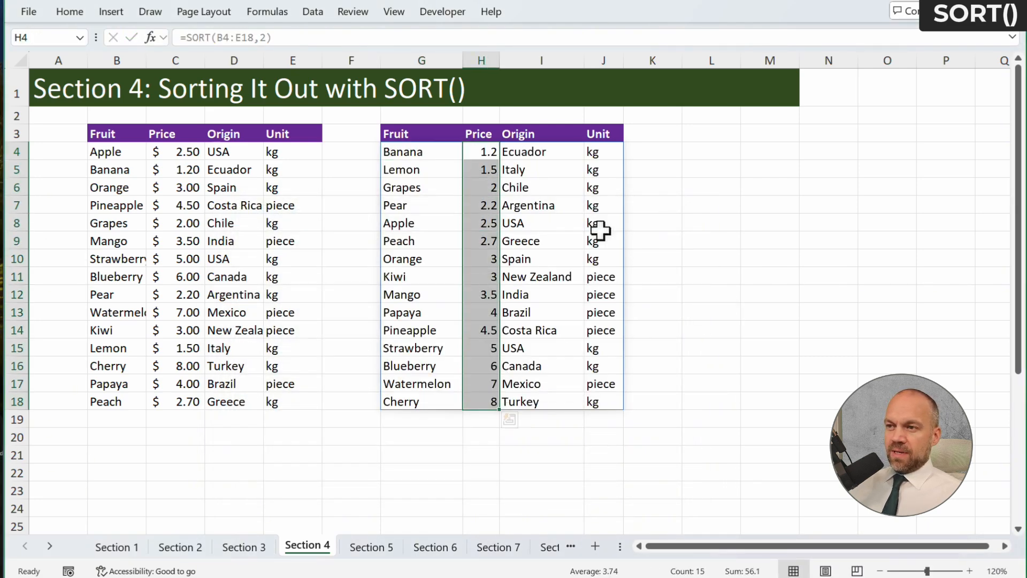
Set the sort order of the SORT formula in G4 to -1 for descending prices
{"action": "left_click", "coordinate": [405, 148]}
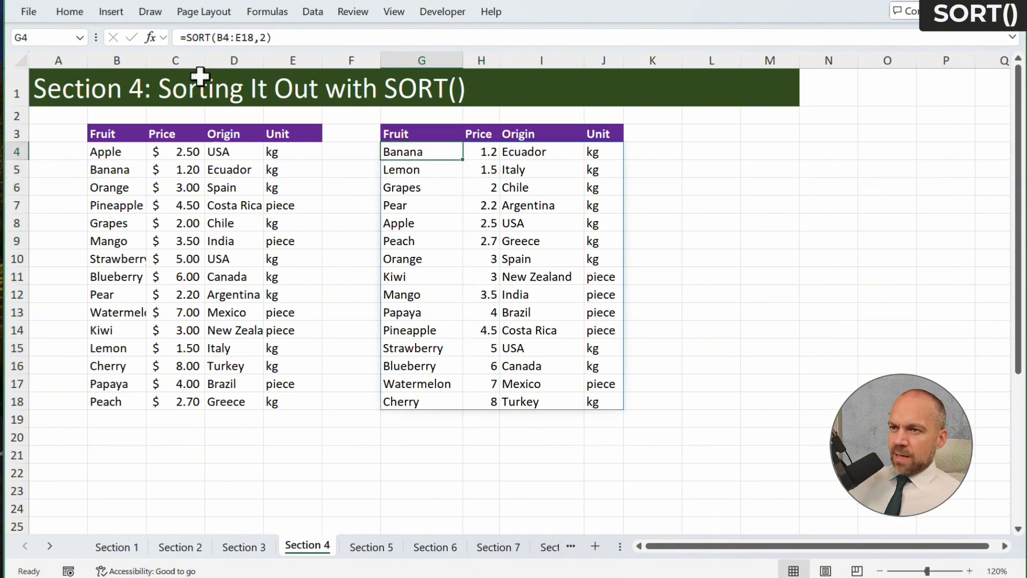
{"action": "left_click", "coordinate": [156, 37]}
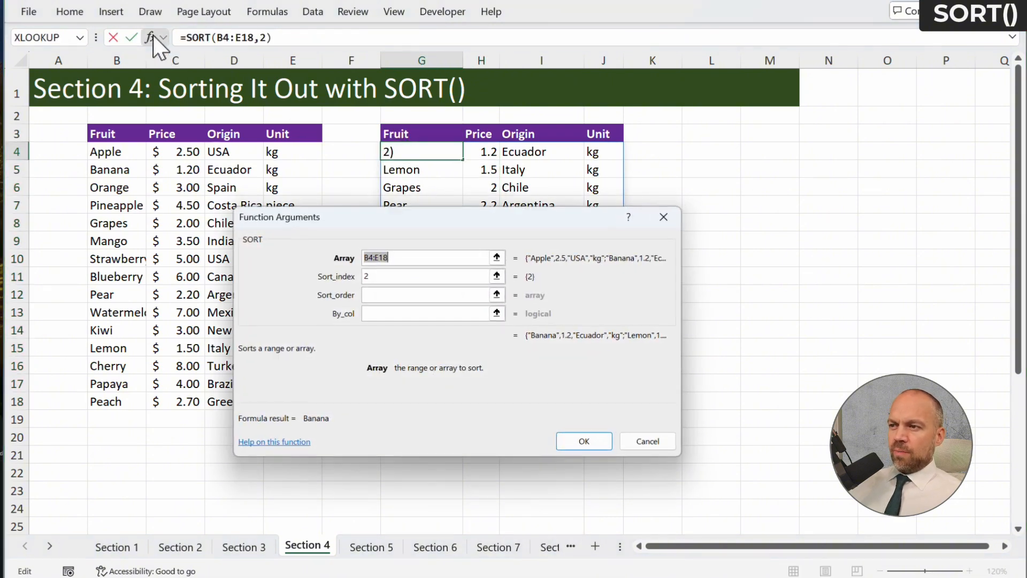
{"action": "left_click", "coordinate": [403, 294]}
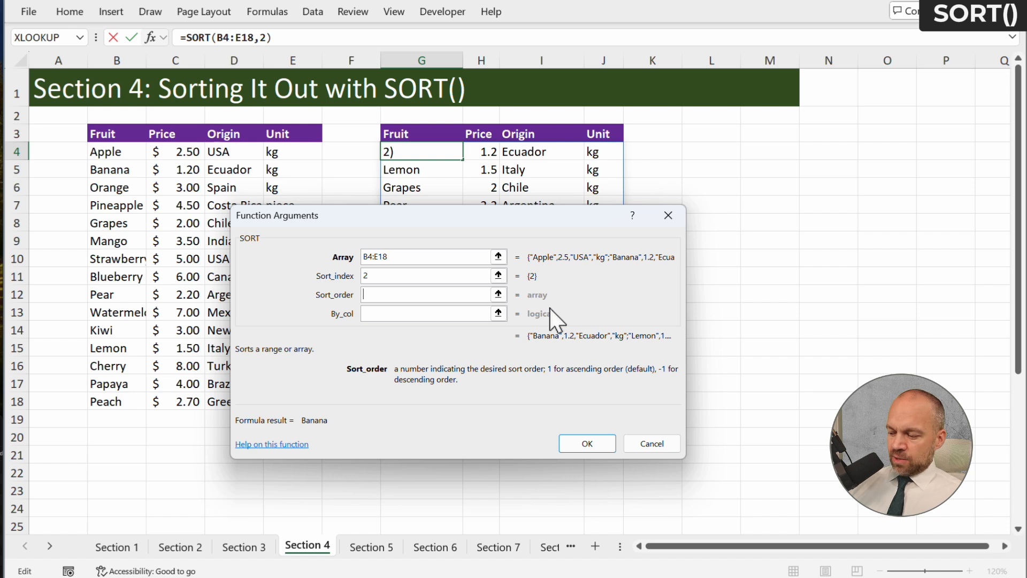
{"action": "type", "text": "-1"}
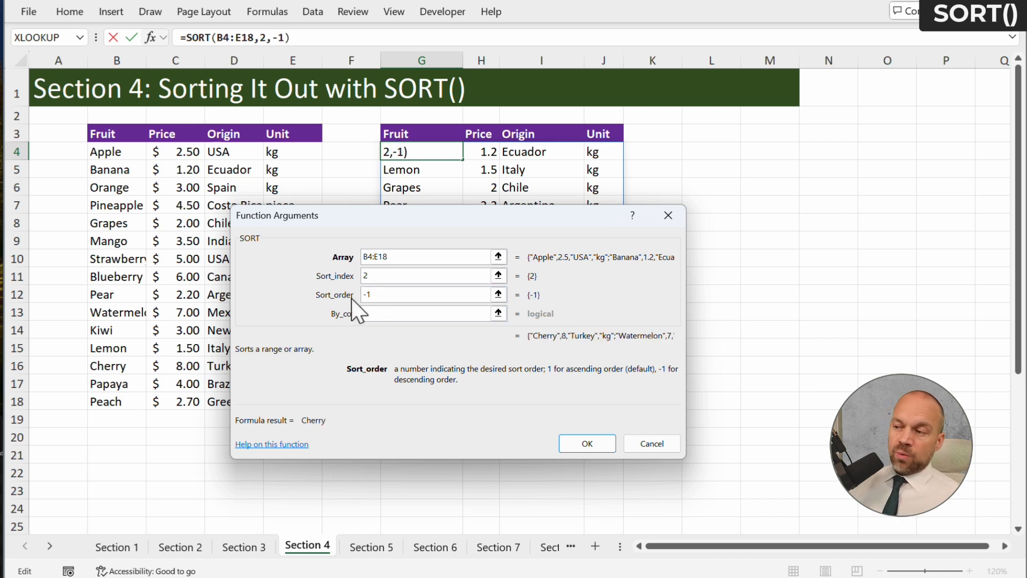
{"action": "left_click", "coordinate": [603, 448]}
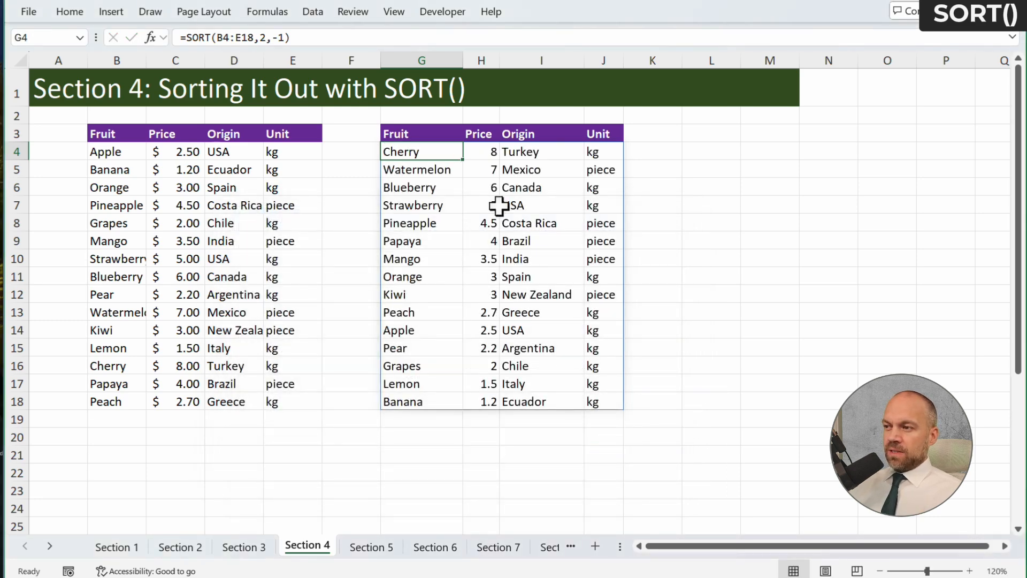
{"action": "left_click_drag", "start_coordinate": [490, 153], "coordinate": [497, 399]}
{"action": "left_click", "coordinate": [810, 343]}
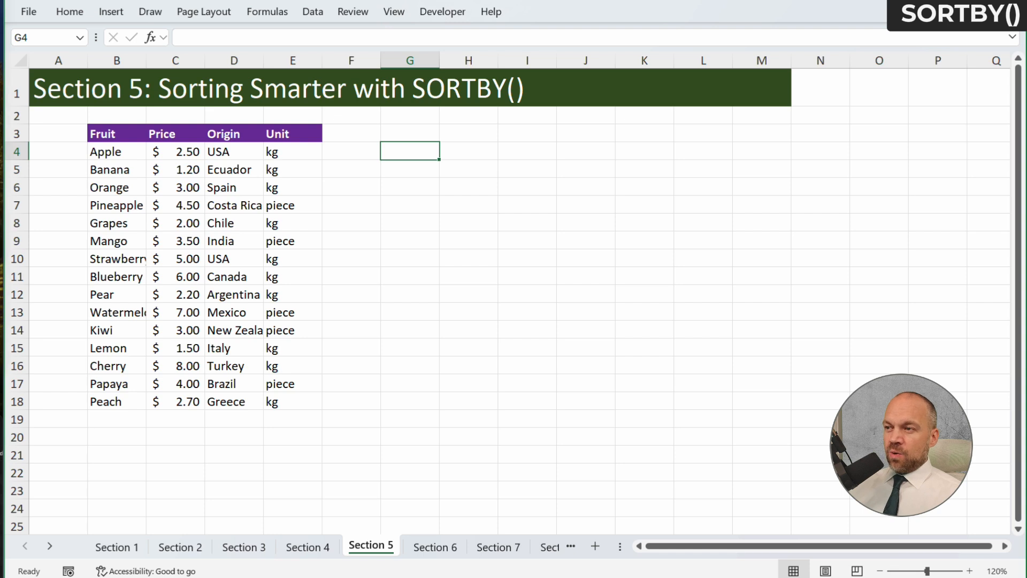
Enter a SORTBY formula in G4 of the Section 5 sheet that sorts fruits B4:B18 by origins D4:D18
{"action": "type", "text": "="}
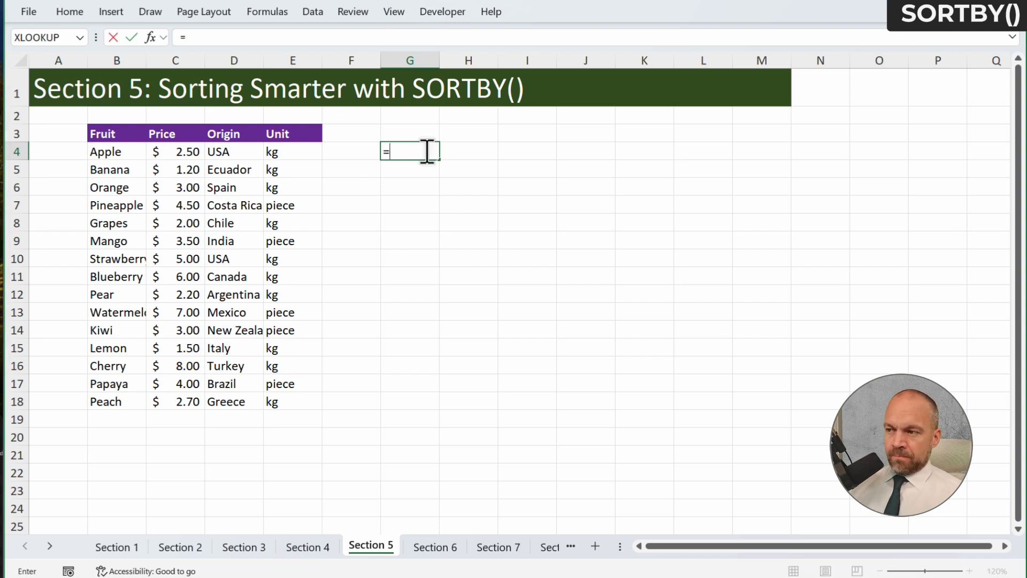
{"action": "type", "text": "sort"}
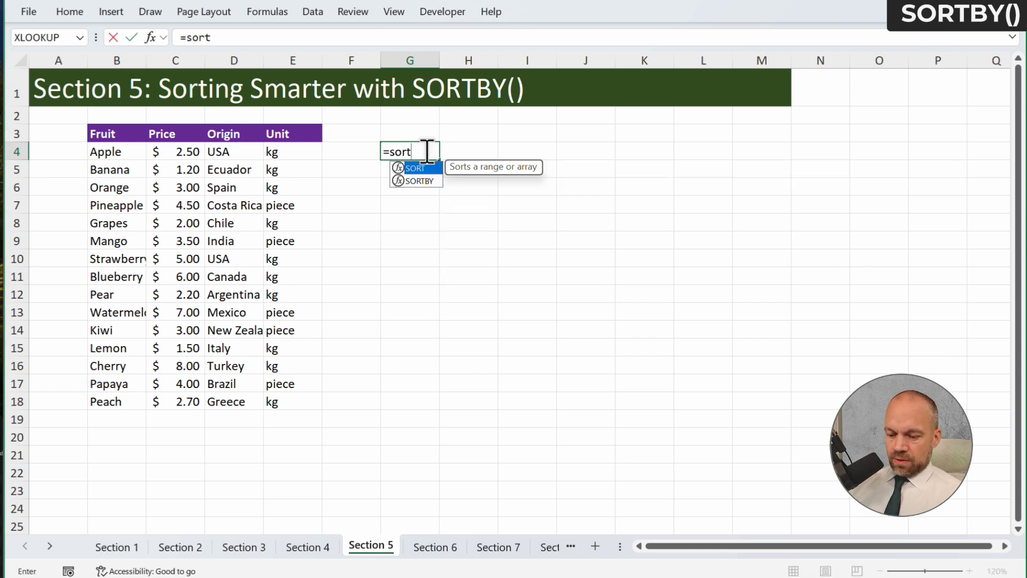
{"action": "type", "text": "b"}
{"action": "key", "text": "Tab"}
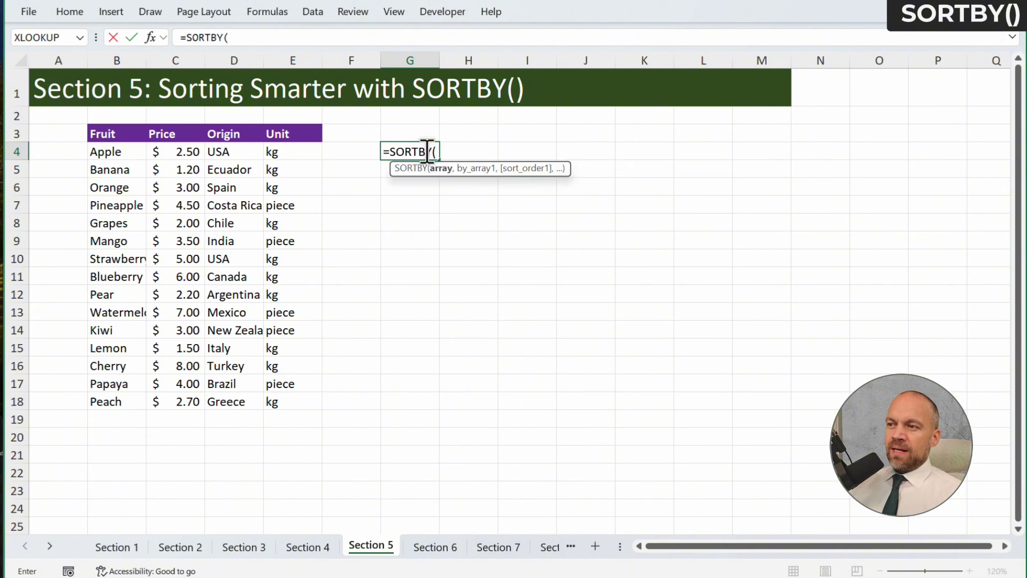
{"action": "left_click_drag", "start_coordinate": [107, 152], "coordinate": [127, 401]}
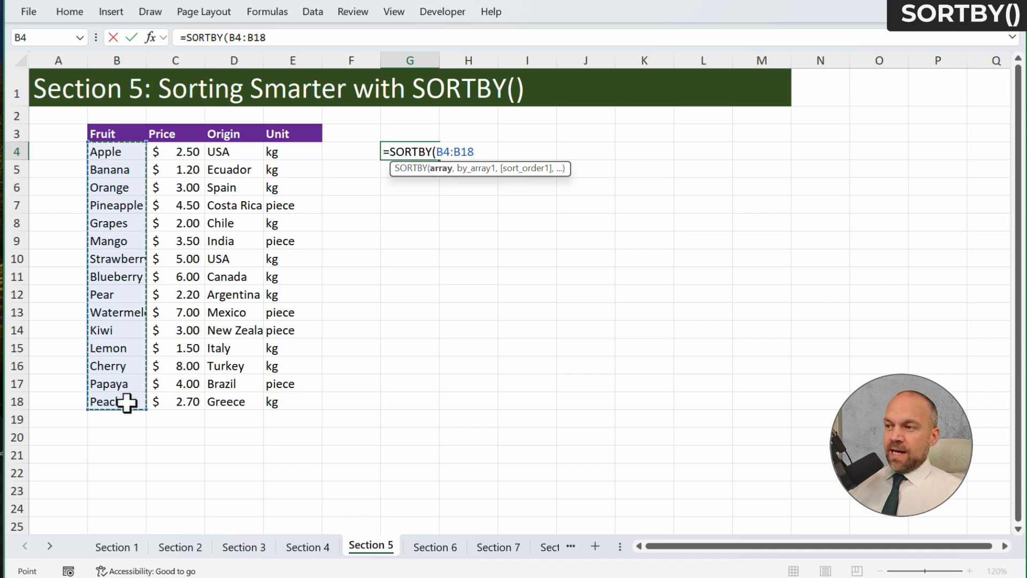
{"action": "type", "text": ","}
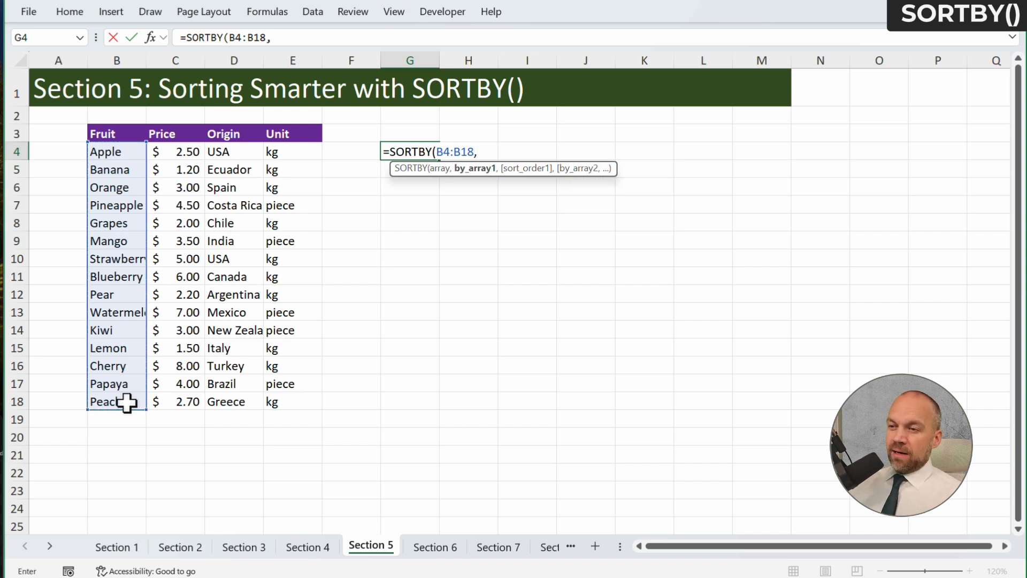
{"action": "left_click_drag", "start_coordinate": [219, 151], "coordinate": [236, 404]}
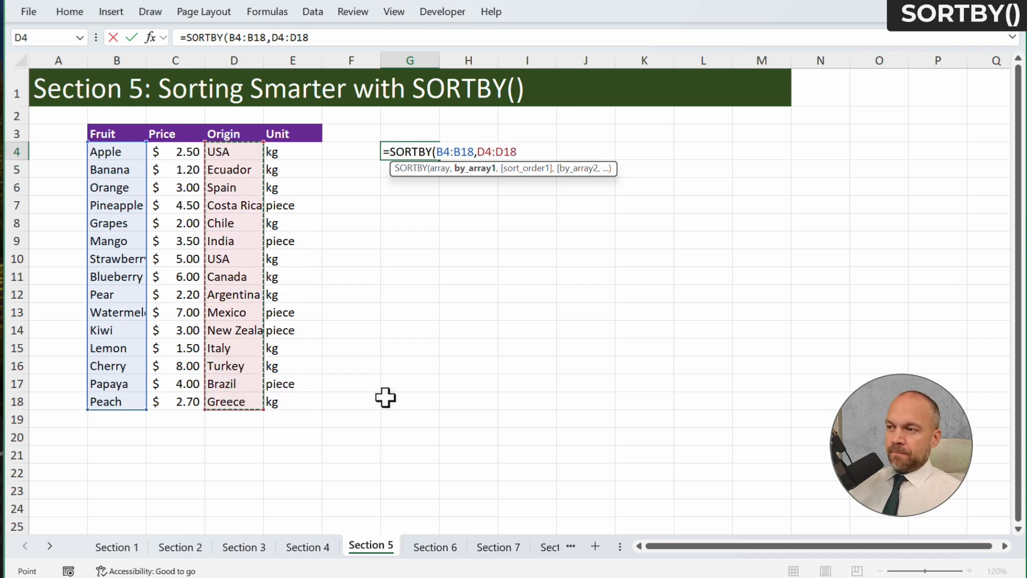
{"action": "key", "text": "Return"}
{"action": "key", "text": "Right"}
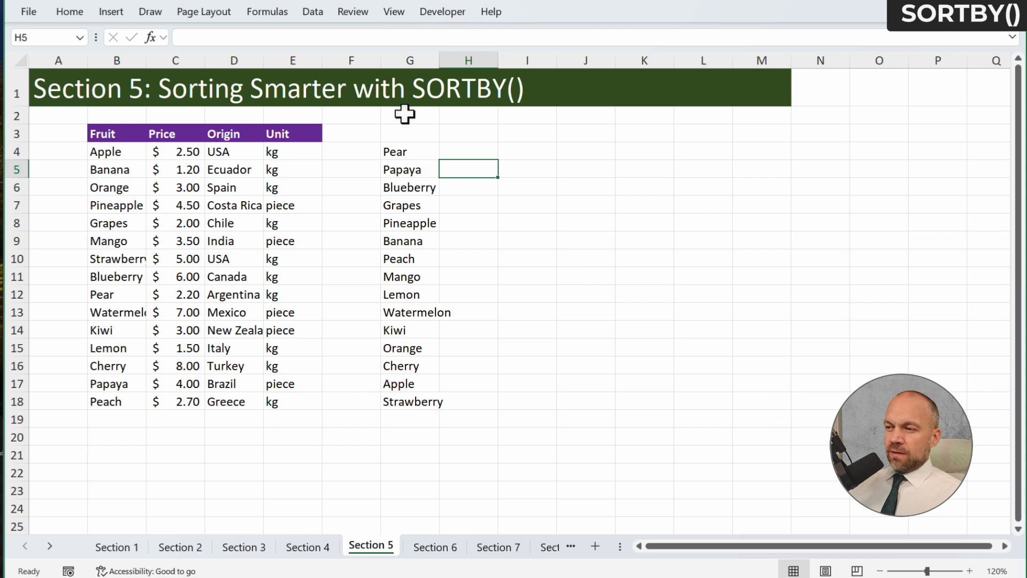
{"action": "left_click", "coordinate": [412, 148]}
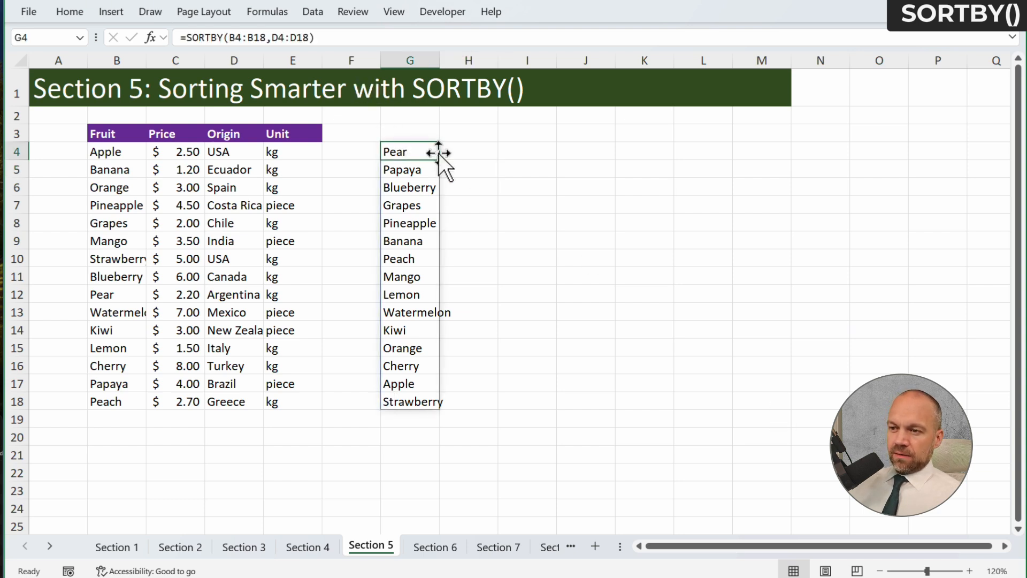
{"action": "left_click", "coordinate": [253, 293]}
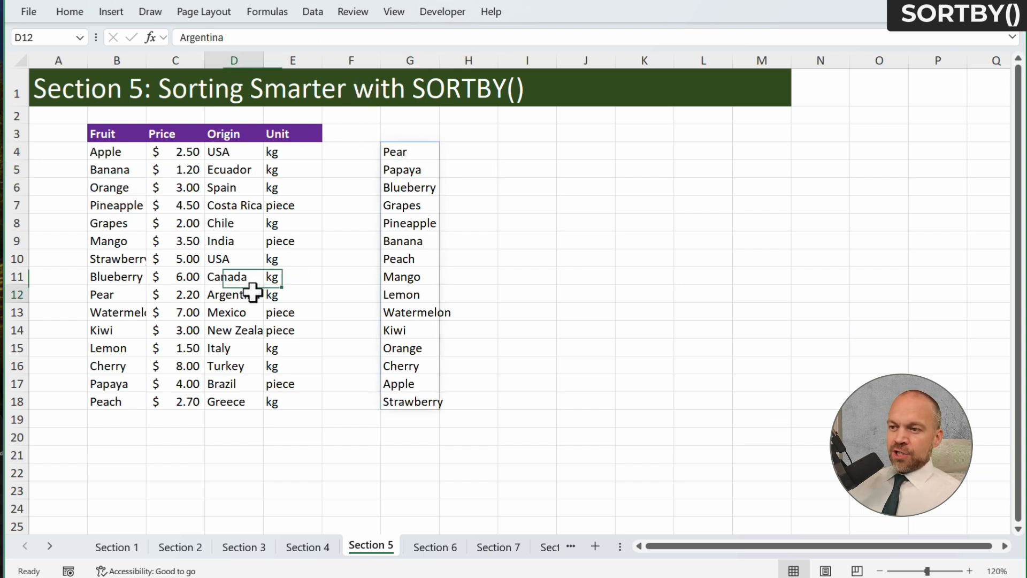
{"action": "left_click_drag", "start_coordinate": [413, 152], "coordinate": [416, 412]}
Change the sort-by range of the SORTBY formula in G4 to the prices in C4:C18
{"action": "left_click", "coordinate": [417, 147]}
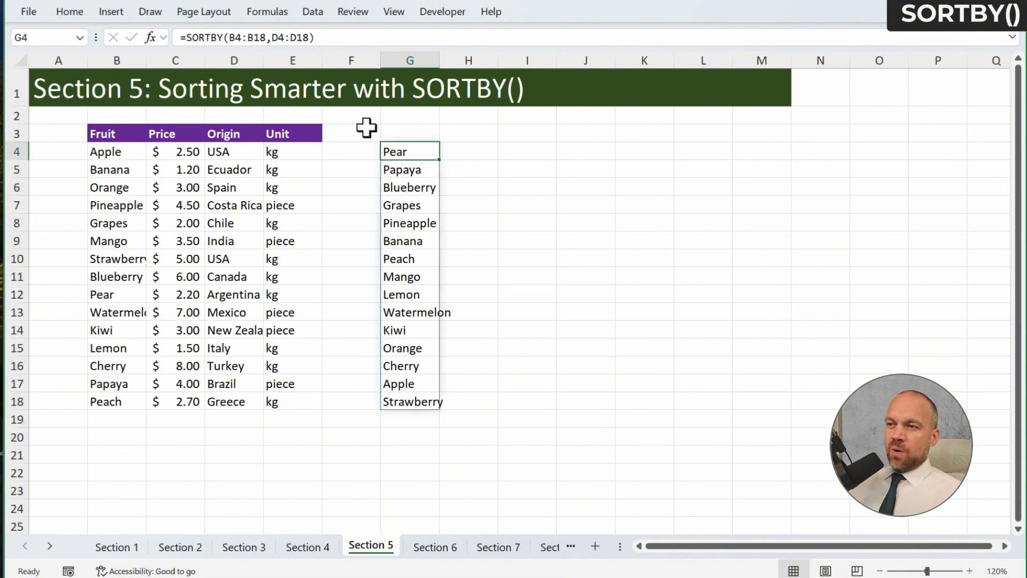
{"action": "left_click", "coordinate": [277, 38]}
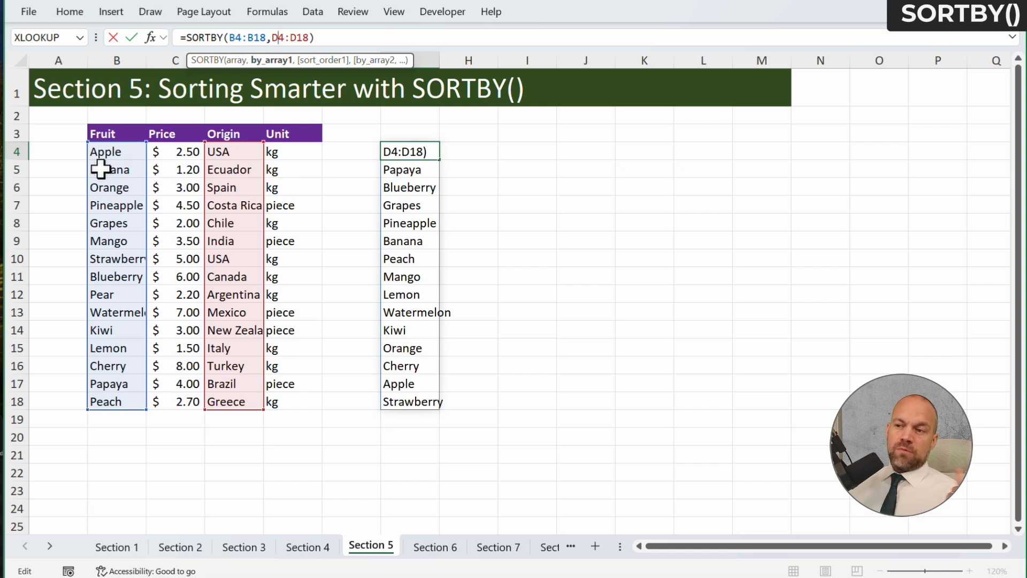
{"action": "left_click_drag", "start_coordinate": [206, 198], "coordinate": [193, 196]}
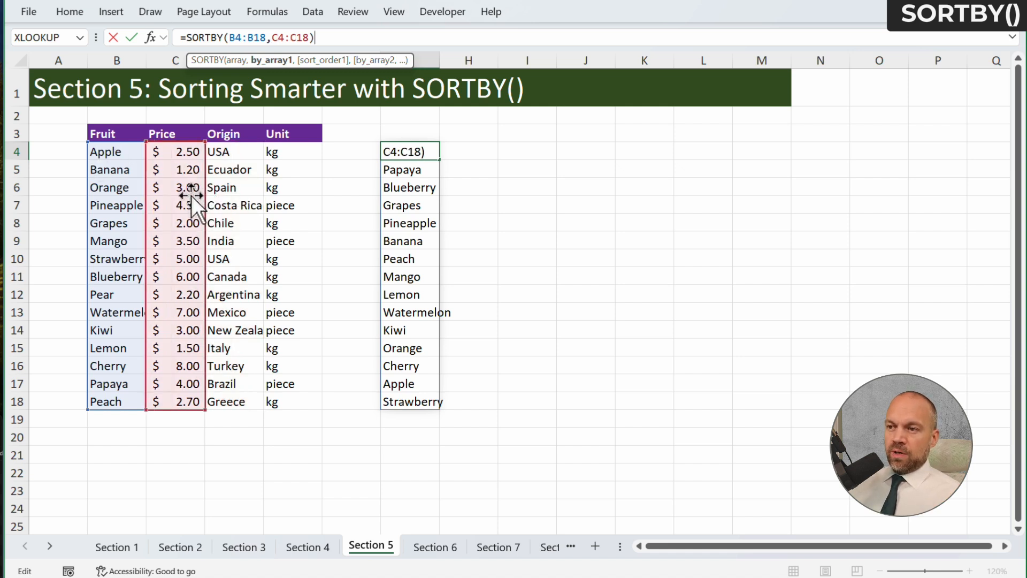
{"action": "key", "text": "Return"}
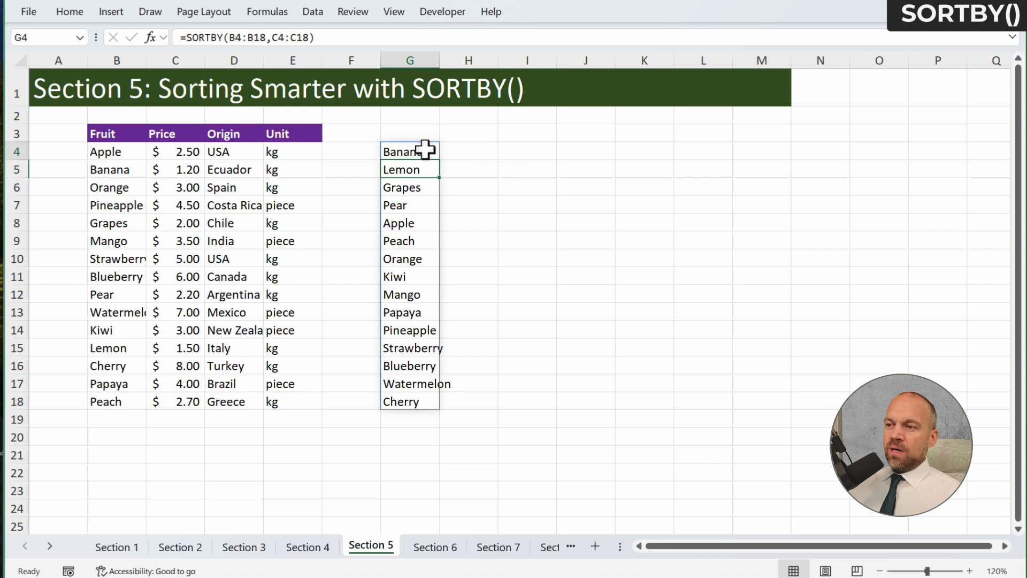
{"action": "left_click", "coordinate": [411, 154]}
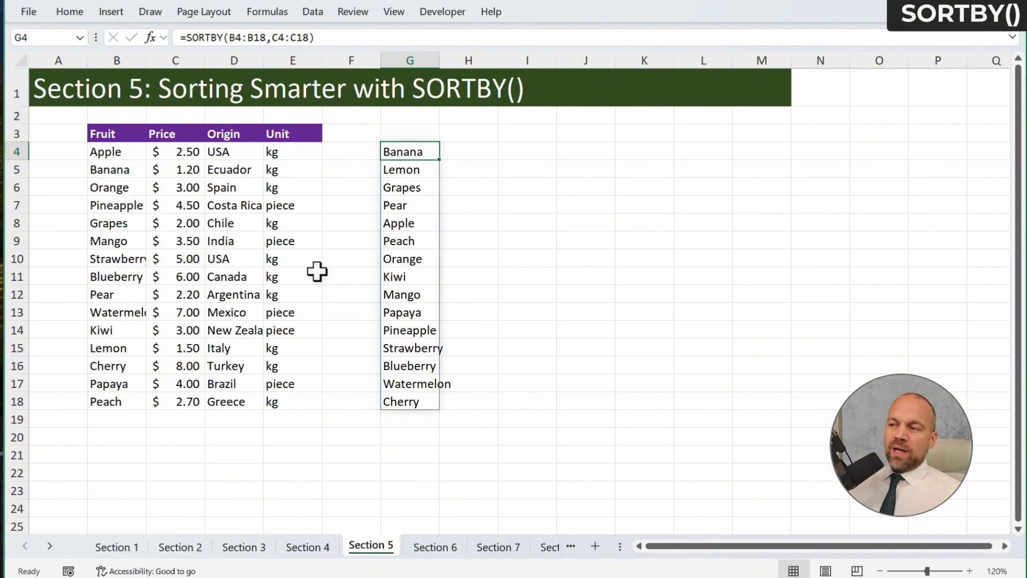
{"action": "left_click_drag", "start_coordinate": [410, 152], "coordinate": [412, 401]}
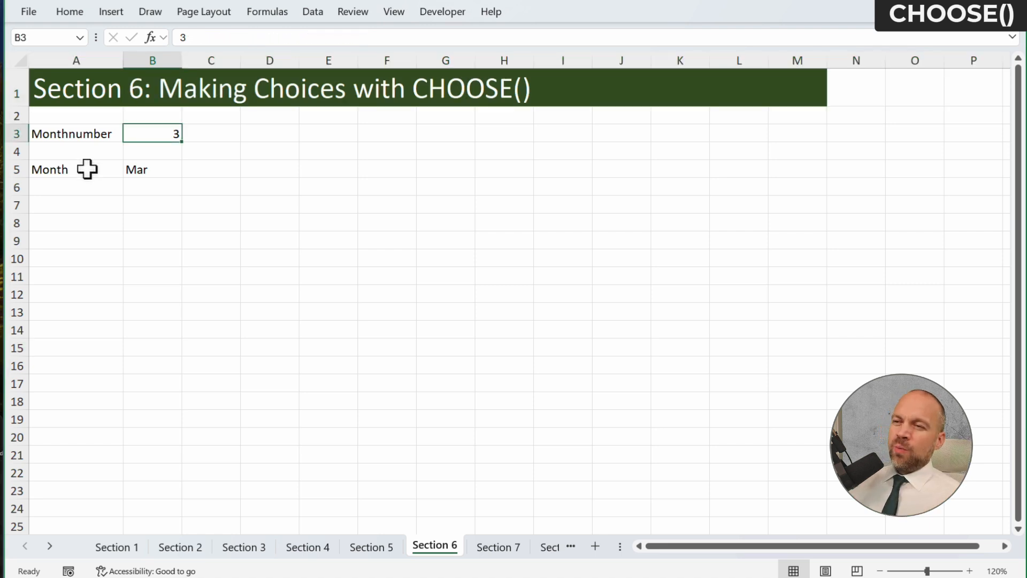
Examine the CHOOSE formula in B5 of the Section 6 sheet and its index number argument
{"action": "left_click", "coordinate": [164, 176]}
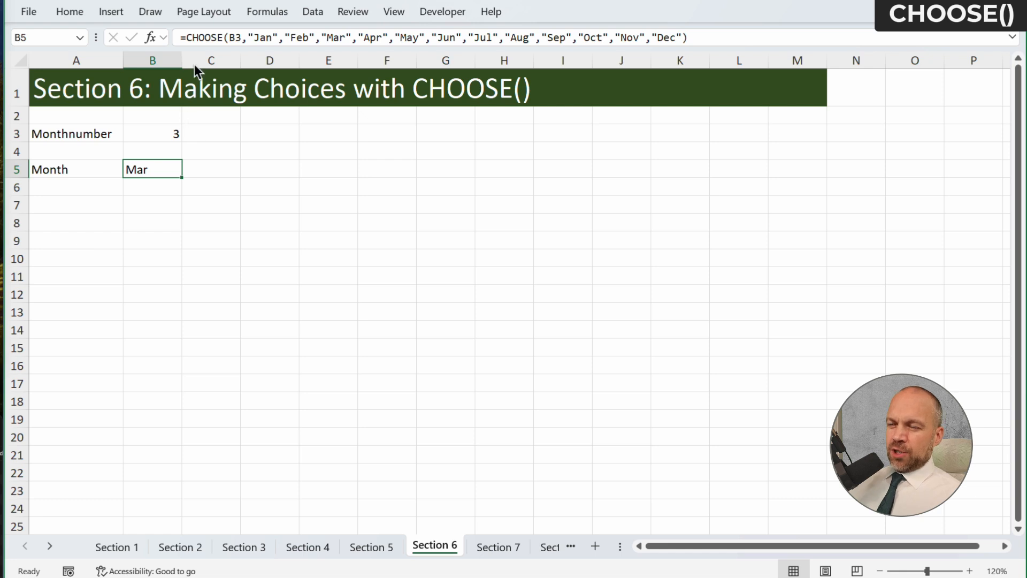
{"action": "left_click", "coordinate": [229, 36]}
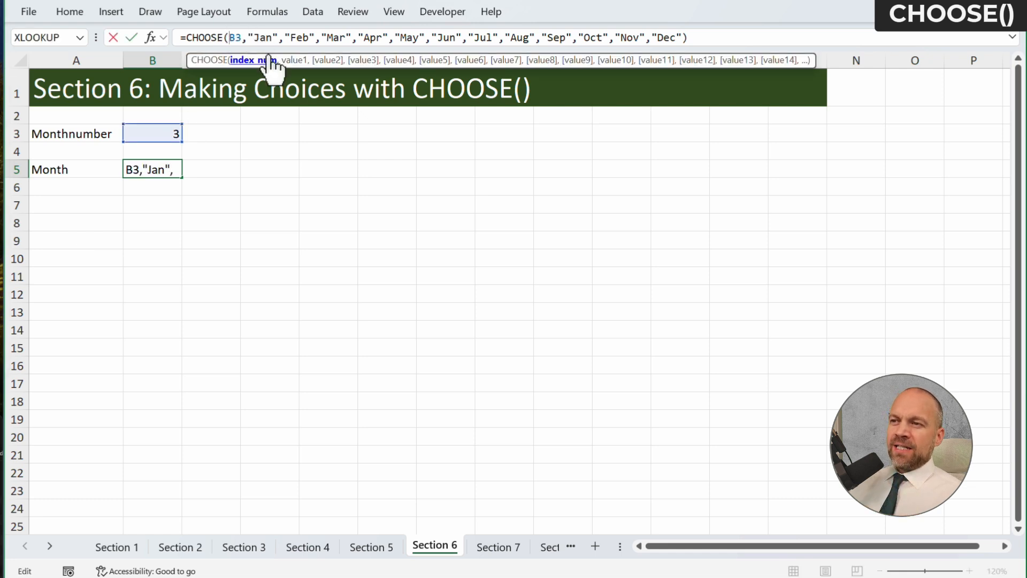
{"action": "left_click_drag", "start_coordinate": [236, 38], "coordinate": [229, 36]}
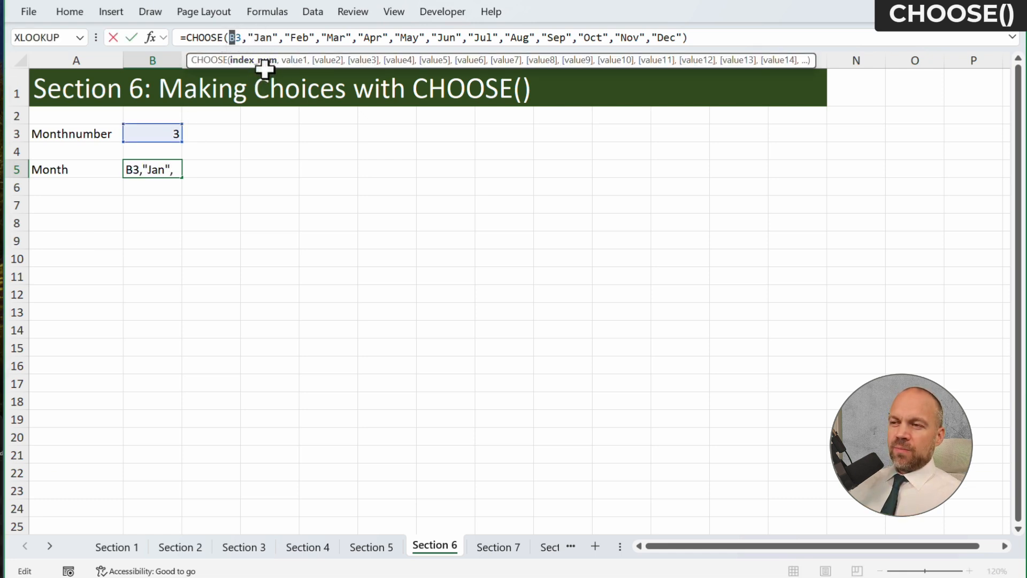
{"action": "left_click", "coordinate": [244, 200]}
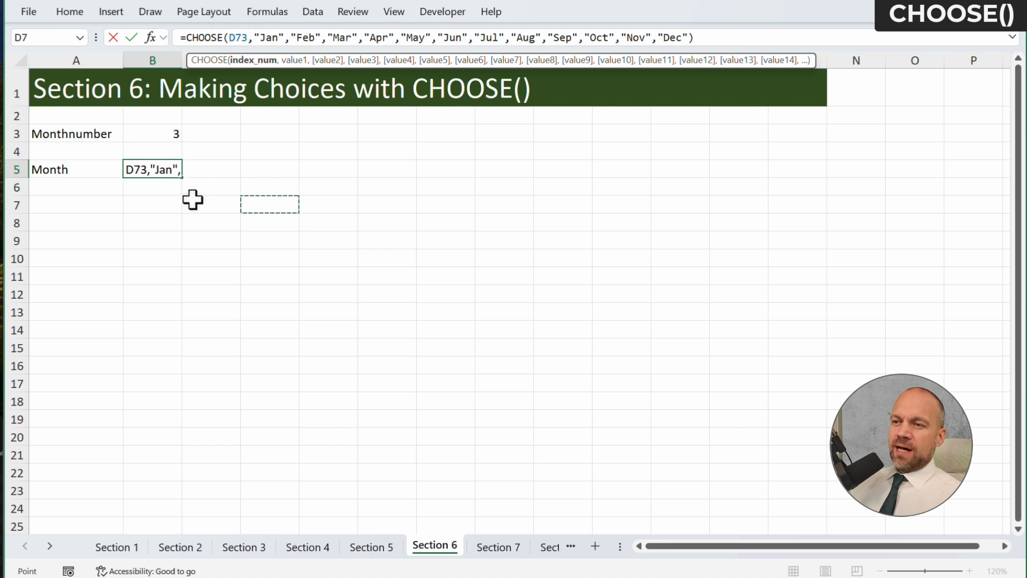
{"action": "key", "text": "Escape"}
Set the Monthnumber in B3 to 1 and check the CHOOSE formula for the month in B5
{"action": "left_click", "coordinate": [161, 132]}
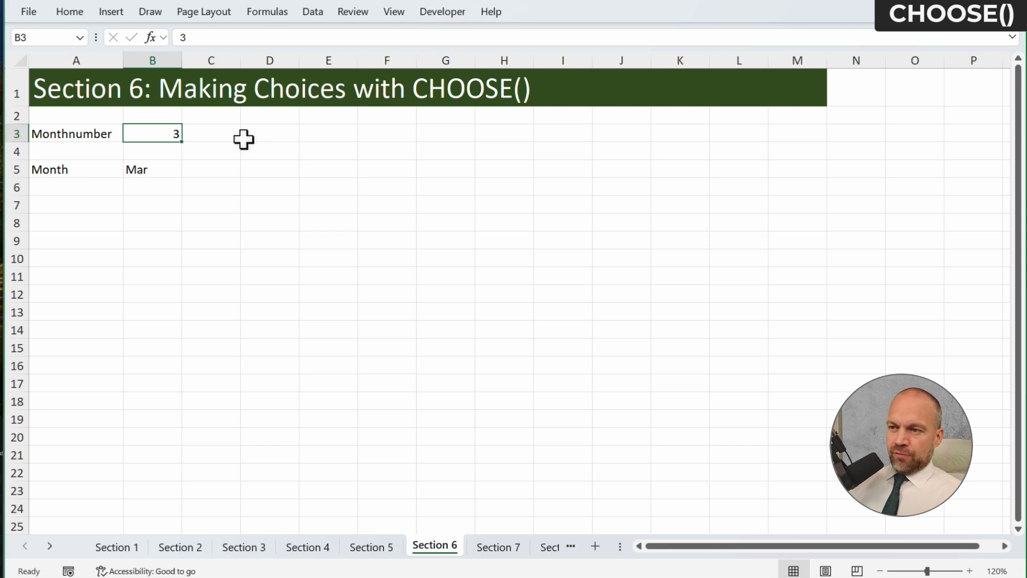
{"action": "type", "text": "1"}
{"action": "key", "text": "Return"}
{"action": "key", "text": "Down"}
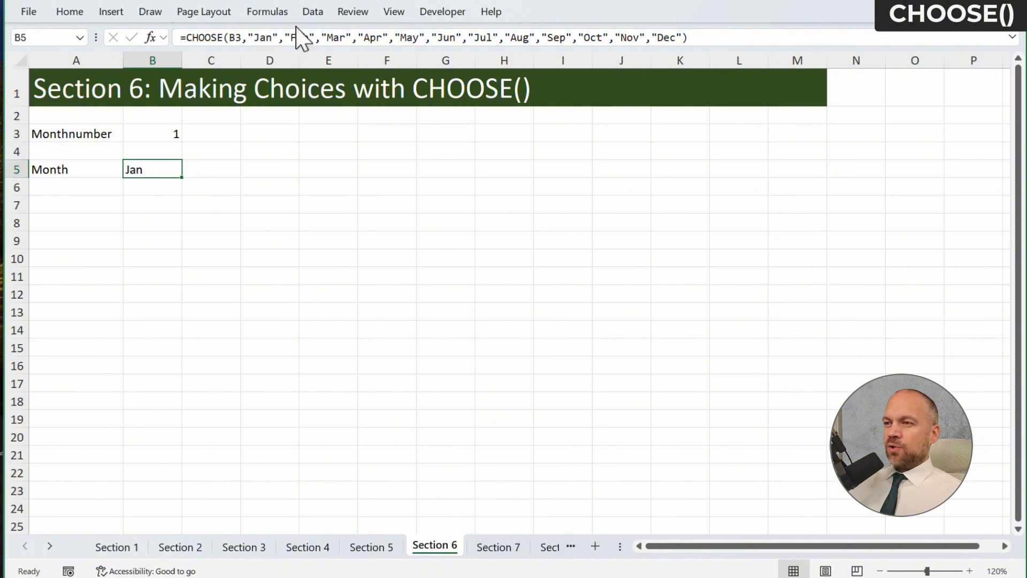
Set the Monthnumber in B3 to 3 to test the CHOOSE formula for the month
{"action": "left_click", "coordinate": [172, 135]}
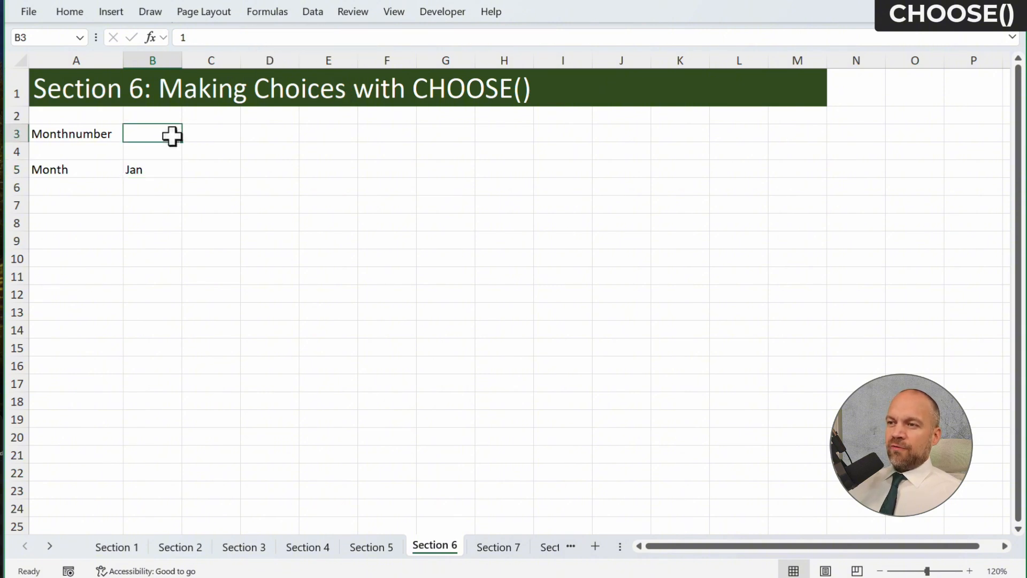
{"action": "type", "text": "3"}
{"action": "key", "text": "Return"}
{"action": "key", "text": "Up"}
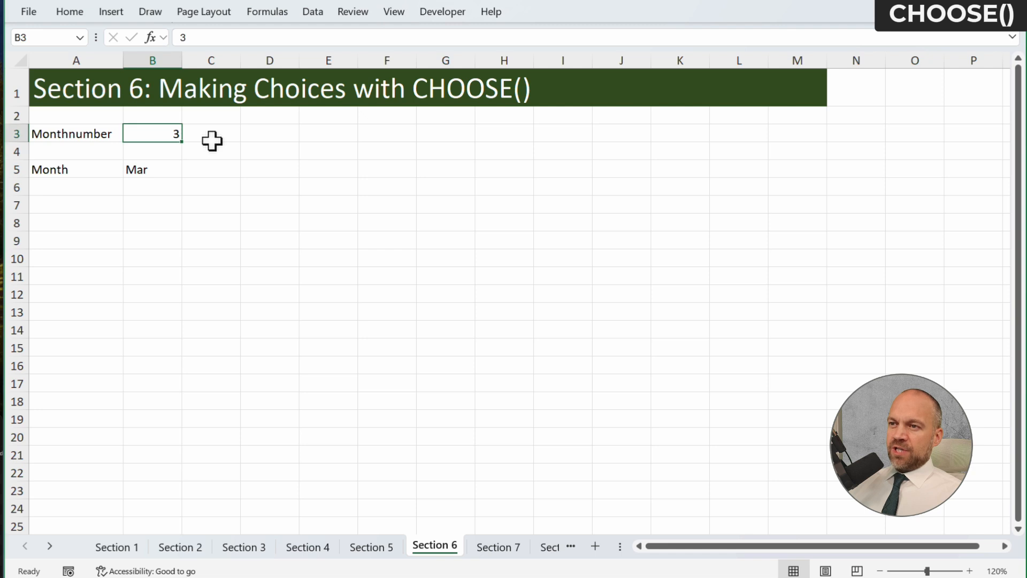
Set the Monthnumber in B3 back to 1 and select the month formula in B5
{"action": "type", "text": "1"}
{"action": "key", "text": "Return"}
{"action": "key", "text": "Up"}
{"action": "left_click", "coordinate": [165, 172]}
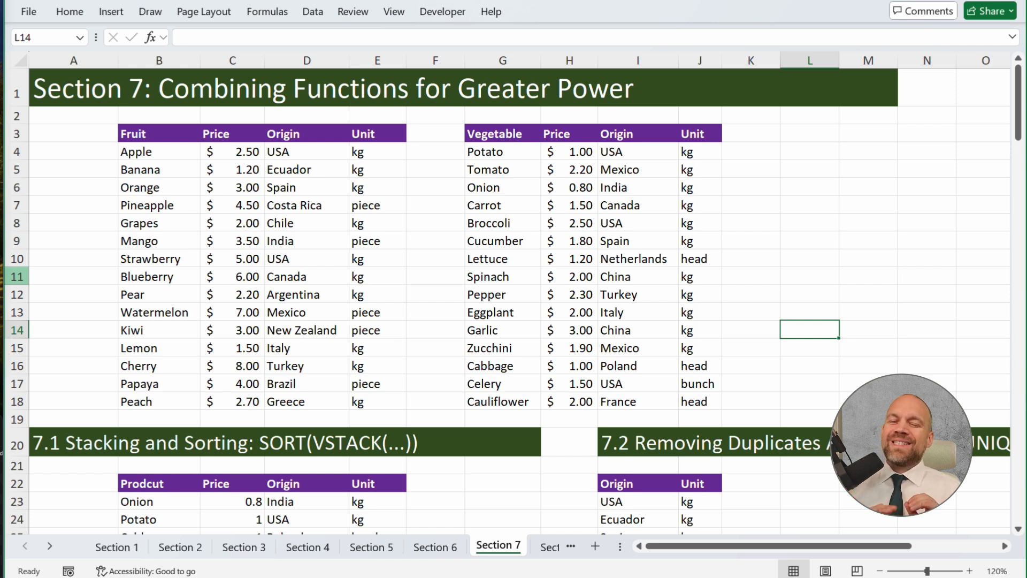
Enter a VSTACK formula in B23 of the Section 7 sheet that stacks the fruit table B4:E18 and the vegetable table G4:J18
{"action": "mouse_move", "coordinate": [167, 151]}
{"action": "left_mouse_down"}
{"action": "mouse_move", "coordinate": [220, 155]}
{"action": "mouse_move", "coordinate": [704, 284]}
{"action": "mouse_move", "coordinate": [693, 383]}
{"action": "left_mouse_up"}
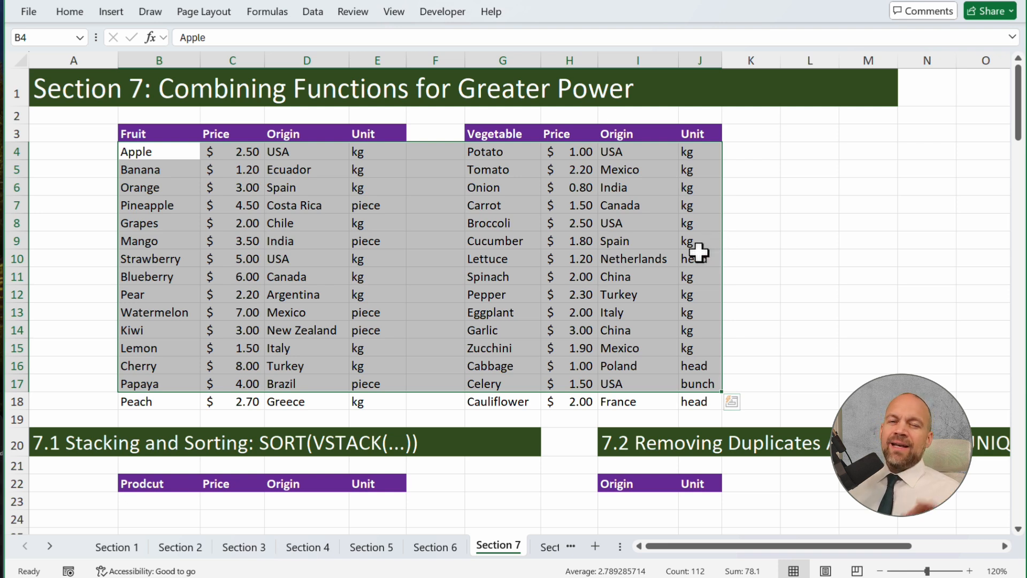
{"action": "left_click", "coordinate": [183, 500]}
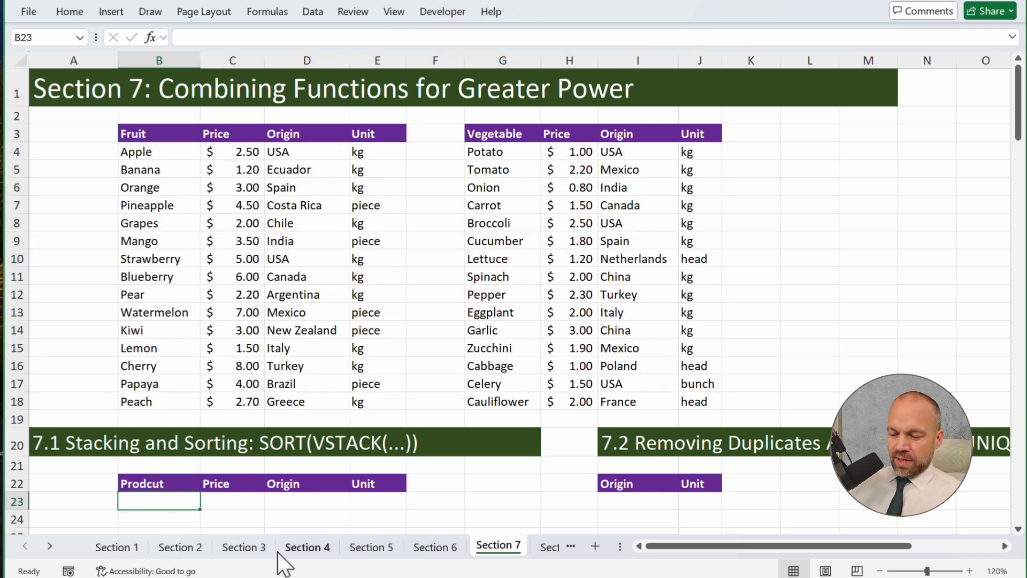
{"action": "type", "text": "=vs"}
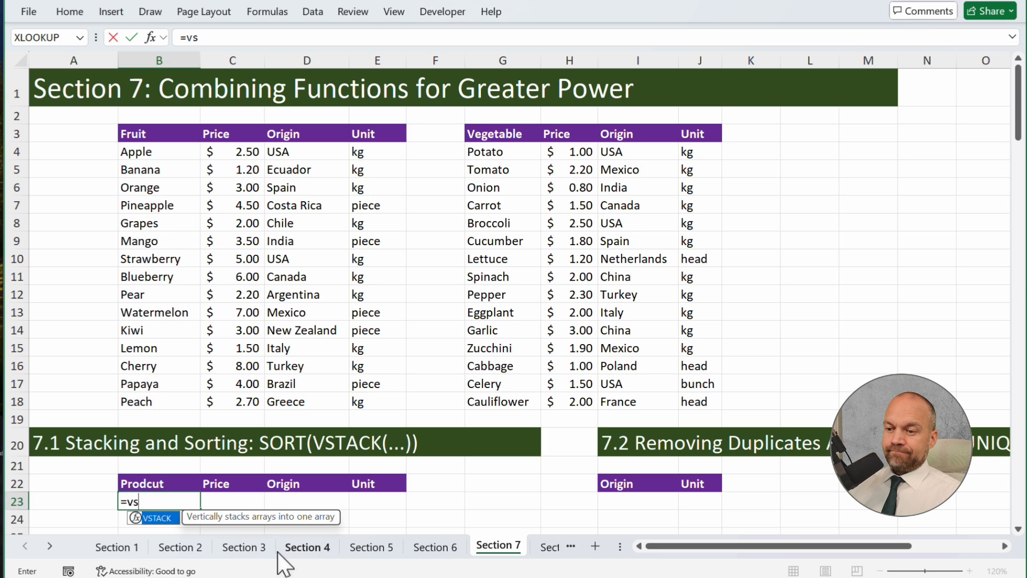
{"action": "key", "text": "Tab"}
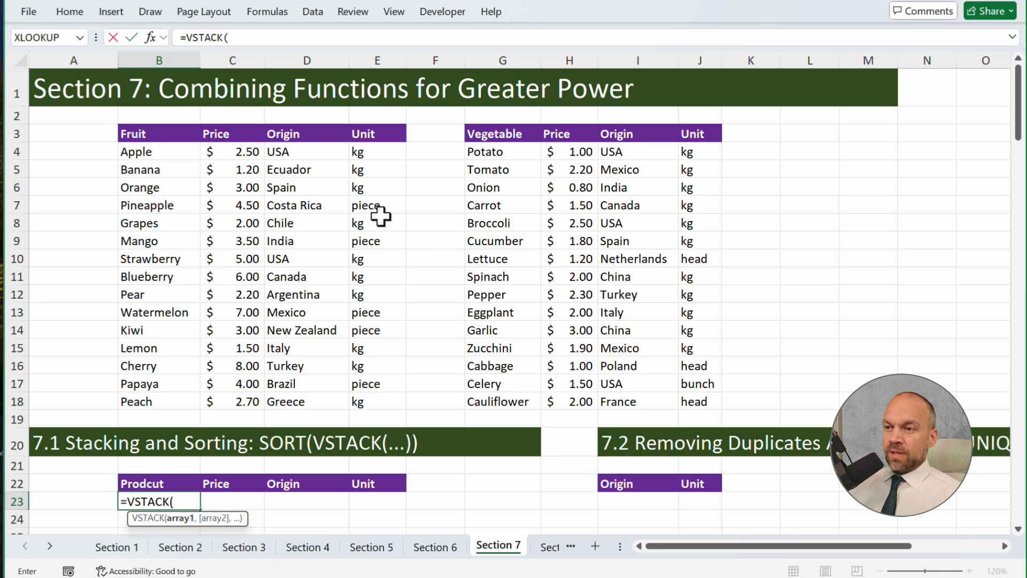
{"action": "left_click_drag", "start_coordinate": [168, 152], "coordinate": [394, 406]}
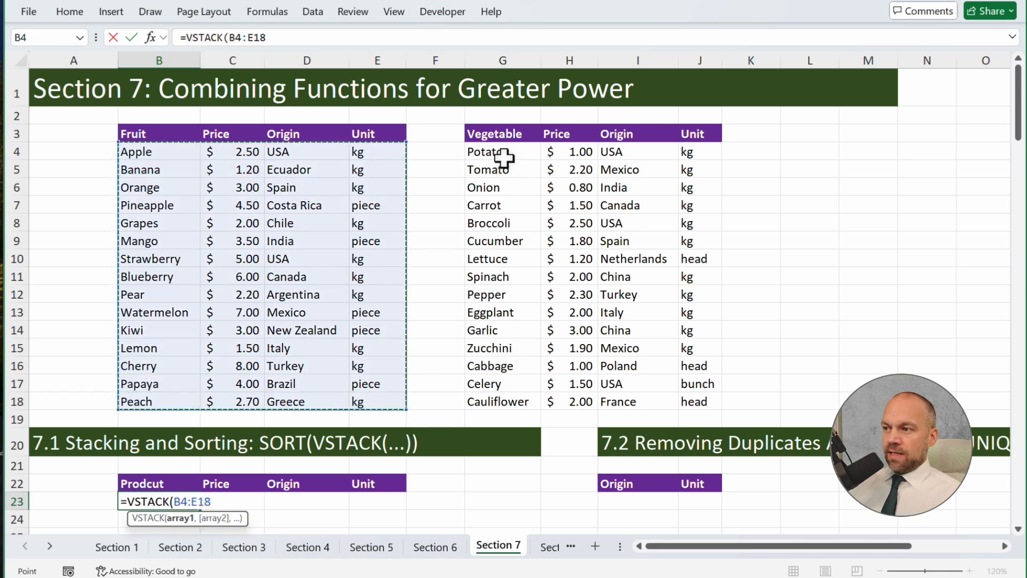
{"action": "type", "text": ","}
{"action": "left_click_drag", "start_coordinate": [500, 156], "coordinate": [693, 399]}
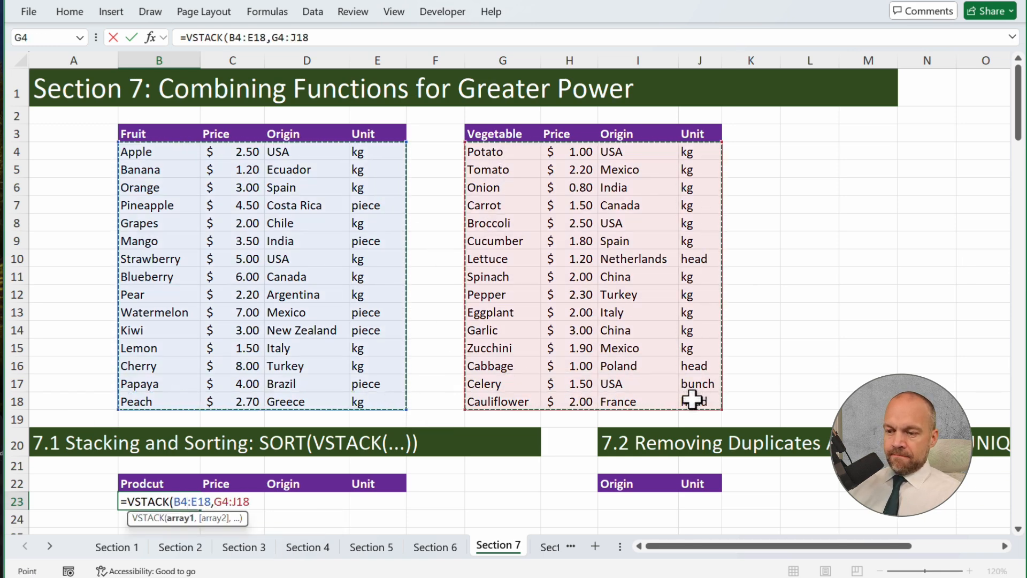
{"action": "key", "text": "Return"}
{"action": "scroll", "coordinate": [598, 427], "scroll_direction": "down", "scroll_amount": 10}
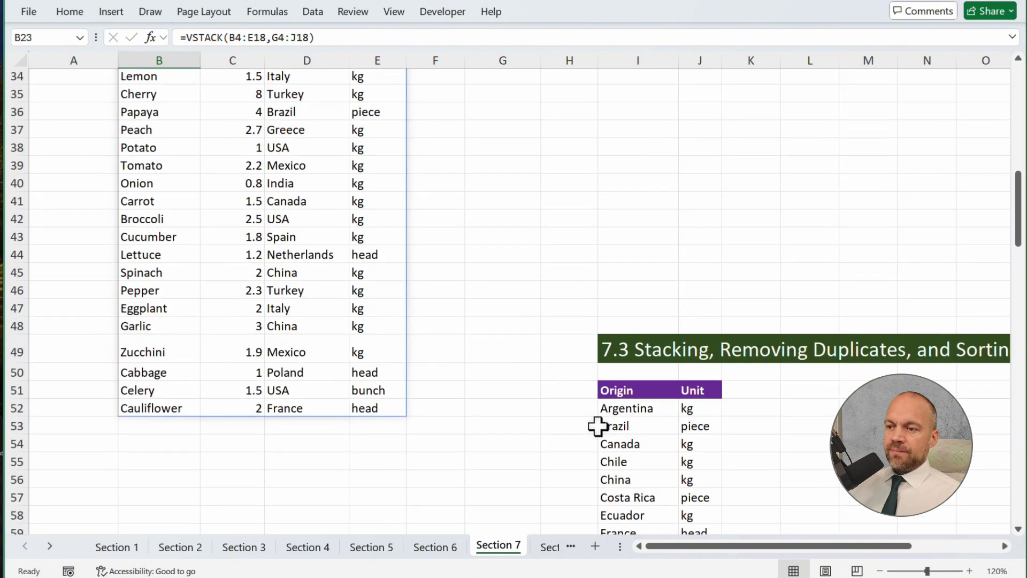
{"action": "scroll", "coordinate": [598, 427], "scroll_direction": "up", "scroll_amount": 10}
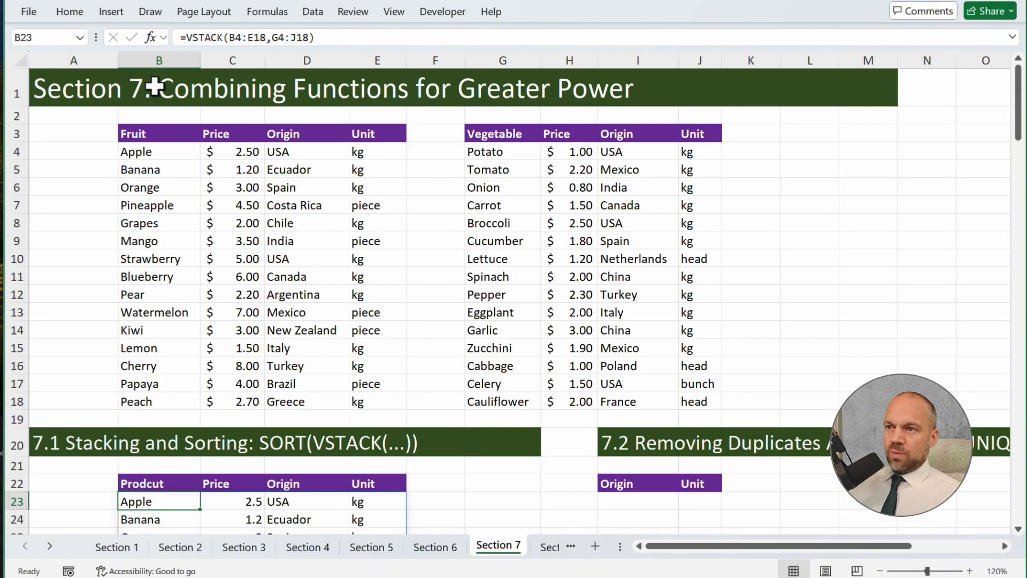
Wrap the VSTACK formula in B23 in a SORT function, accept the formula correction, and review the sorted product list
{"action": "left_click", "coordinate": [186, 37]}
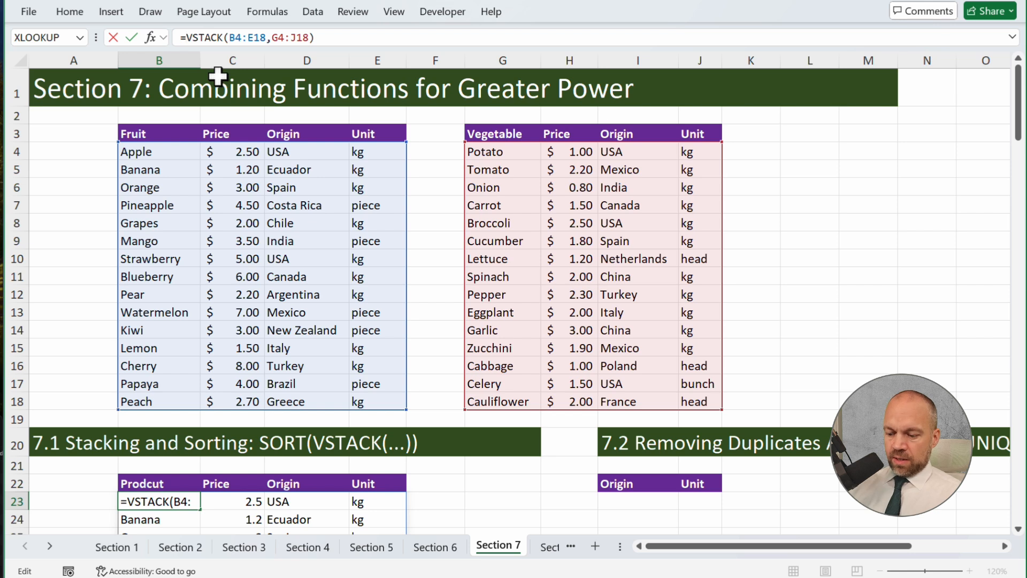
{"action": "type", "text": "sort"}
{"action": "key", "text": "Tab"}
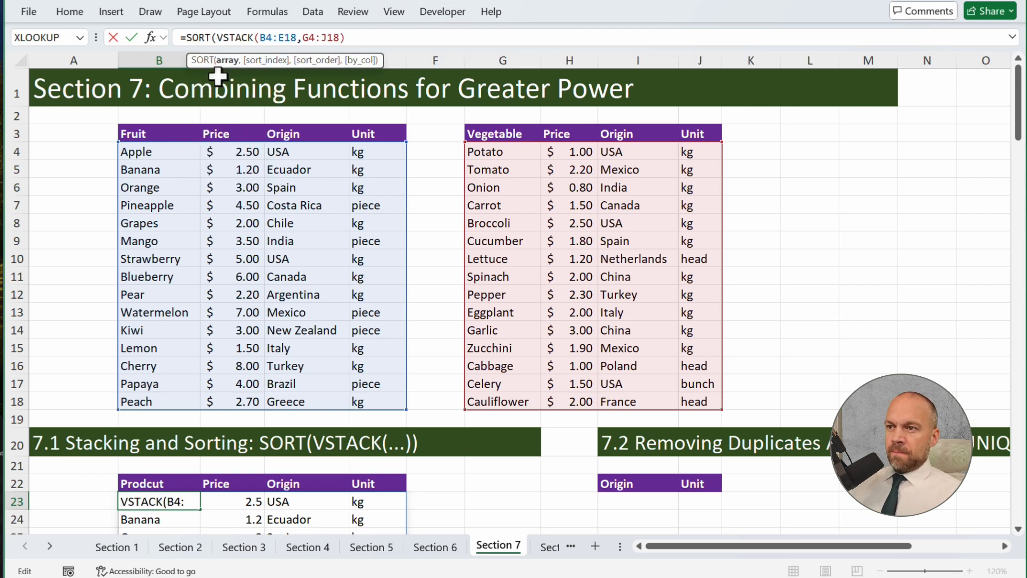
{"action": "left_click", "coordinate": [380, 42]}
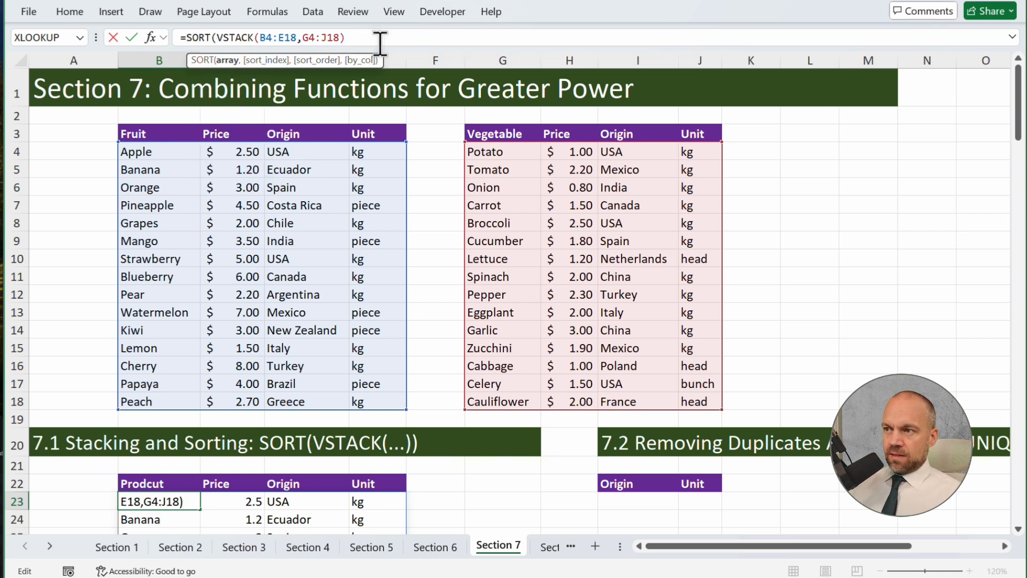
{"action": "key", "text": "Return"}
{"action": "key", "text": "Return"}
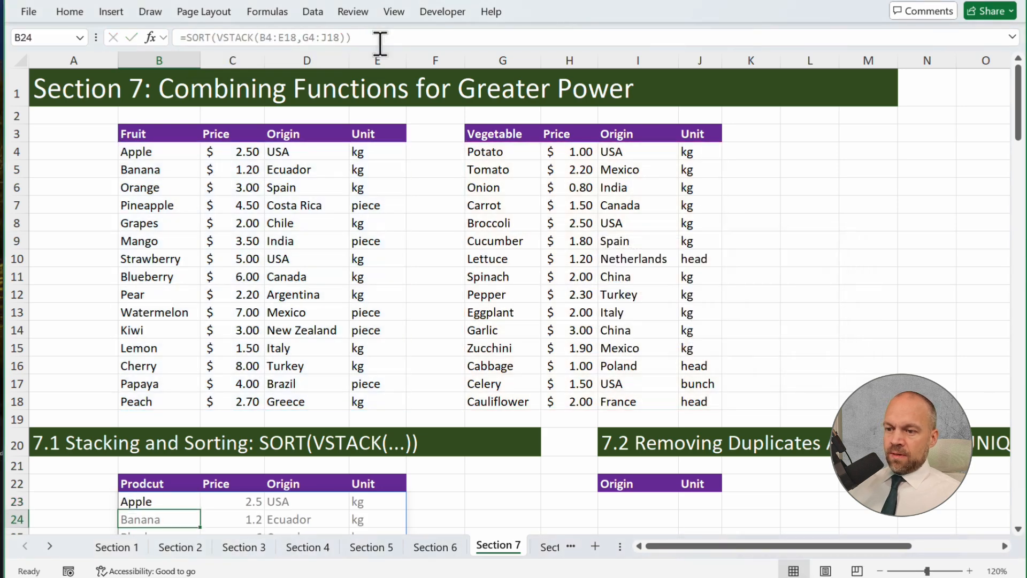
{"action": "key", "text": "Up"}
{"action": "scroll", "coordinate": [226, 234], "scroll_direction": "down", "scroll_amount": 6}
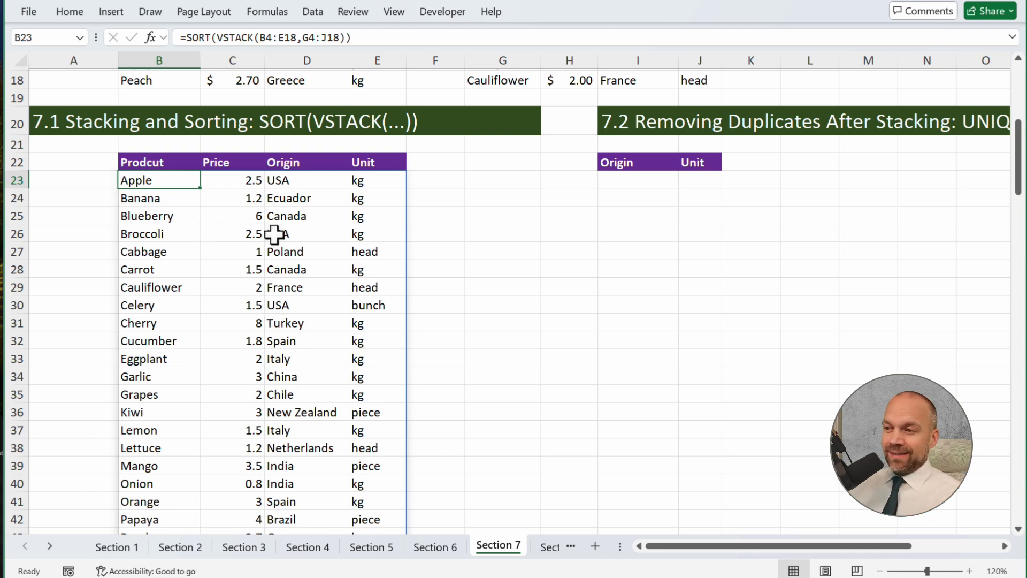
{"action": "left_click", "coordinate": [450, 256]}
{"action": "scroll", "coordinate": [449, 257], "scroll_direction": "up", "scroll_amount": 6}
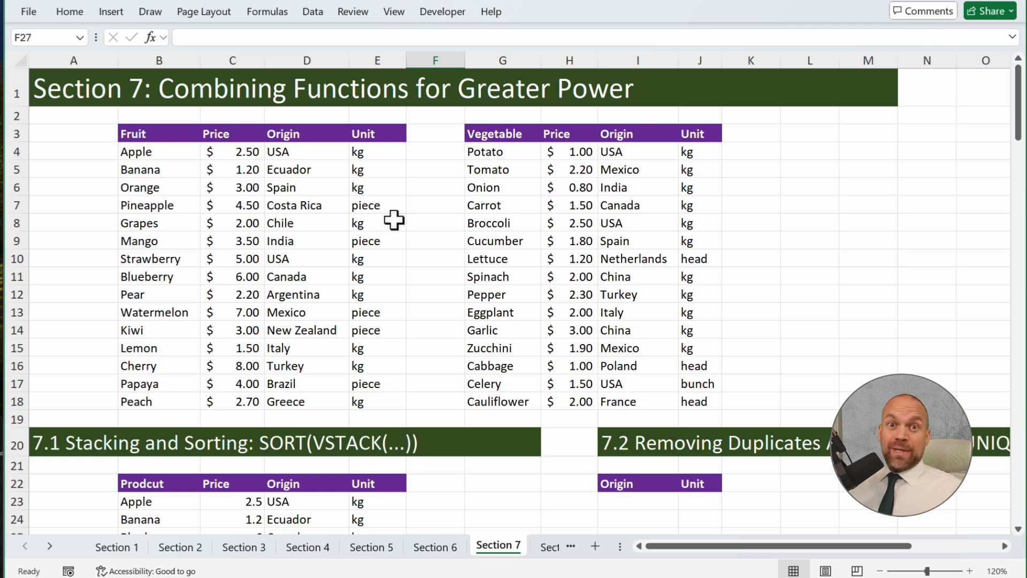
Enter a VSTACK formula in I23 under section 7.2 that stacks the origin and unit columns D4:E18 and I4:J18
{"action": "scroll", "coordinate": [658, 397], "scroll_direction": "down", "scroll_amount": 2}
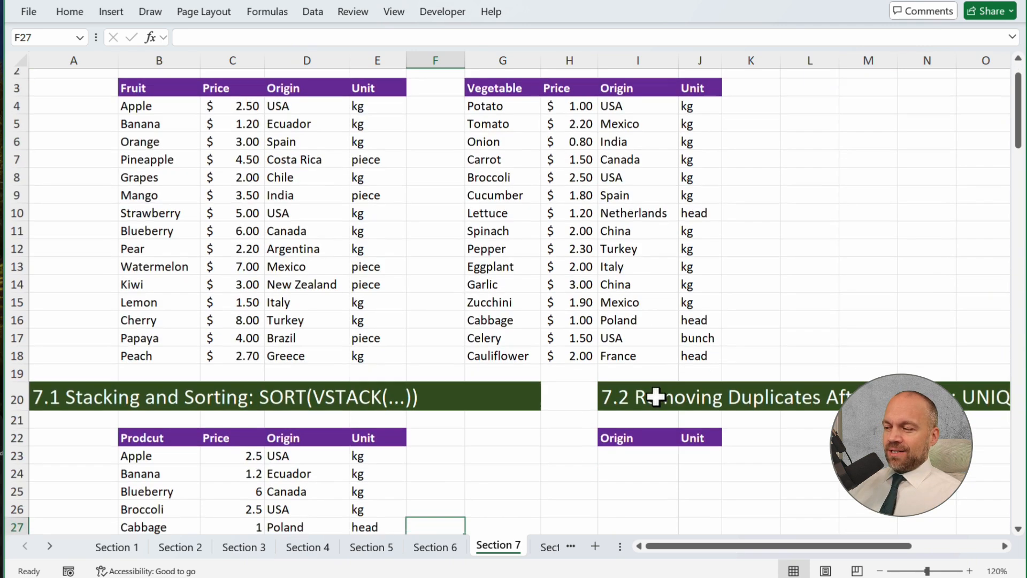
{"action": "left_click_drag", "start_coordinate": [654, 399], "coordinate": [984, 412]}
{"action": "scroll", "coordinate": [323, 176], "scroll_direction": "up", "scroll_amount": 2}
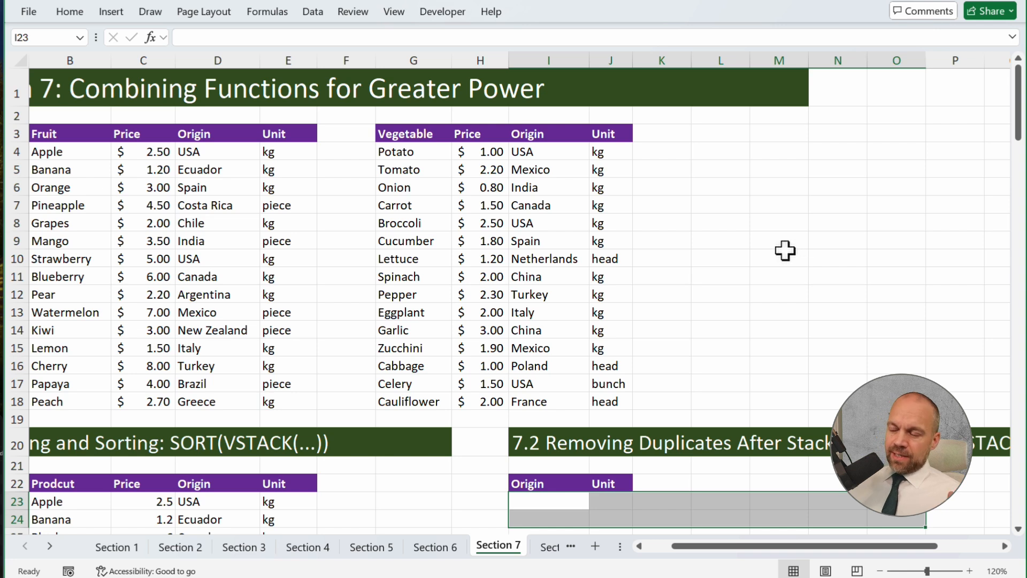
{"action": "left_click", "coordinate": [562, 498]}
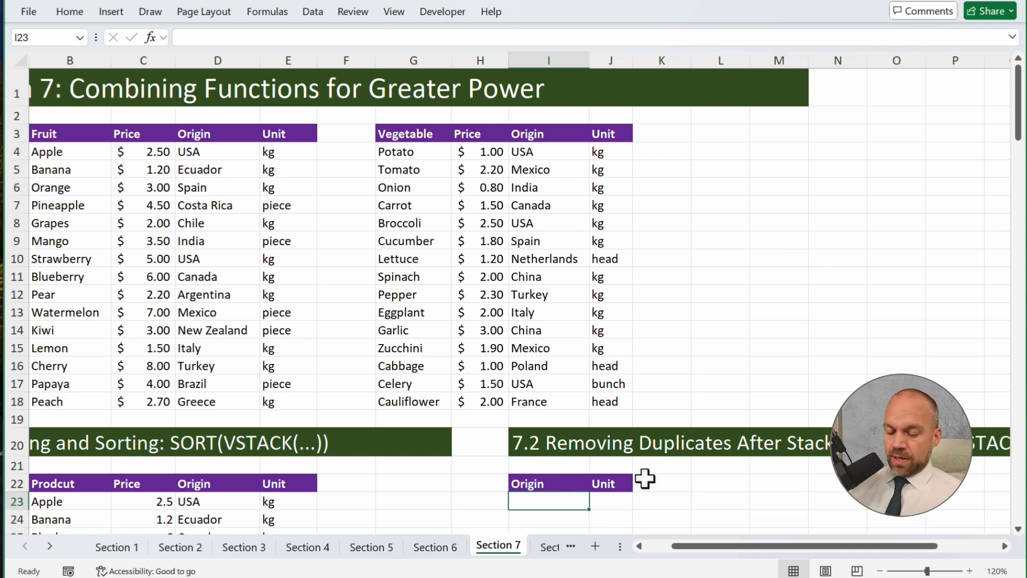
{"action": "type", "text": "=vs"}
{"action": "key", "text": "Tab"}
{"action": "left_click_drag", "start_coordinate": [211, 142], "coordinate": [291, 403]}
{"action": "type", "text": ","}
{"action": "left_click_drag", "start_coordinate": [569, 156], "coordinate": [617, 394]}
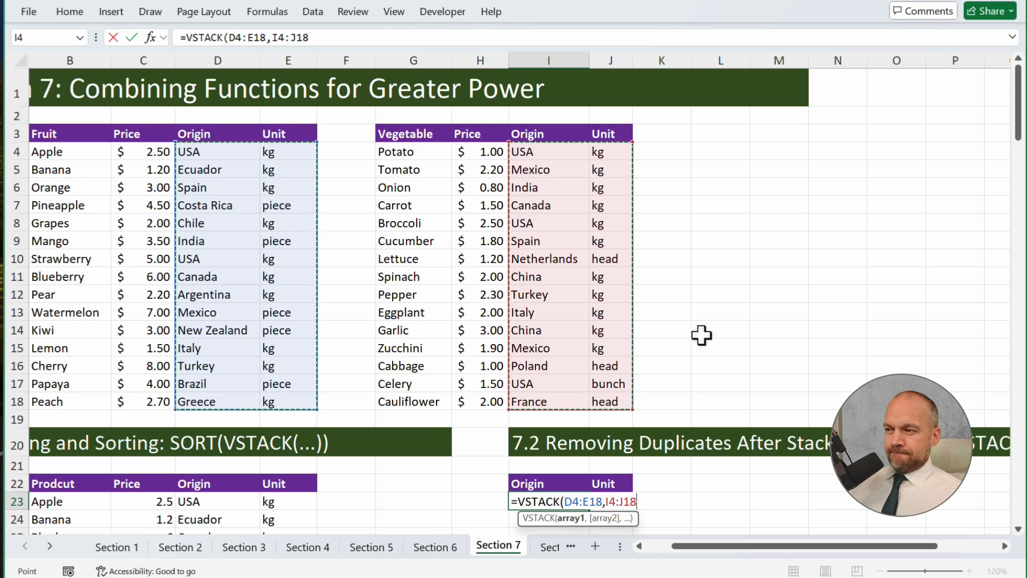
{"action": "key", "text": "Return"}
{"action": "key", "text": "Up"}
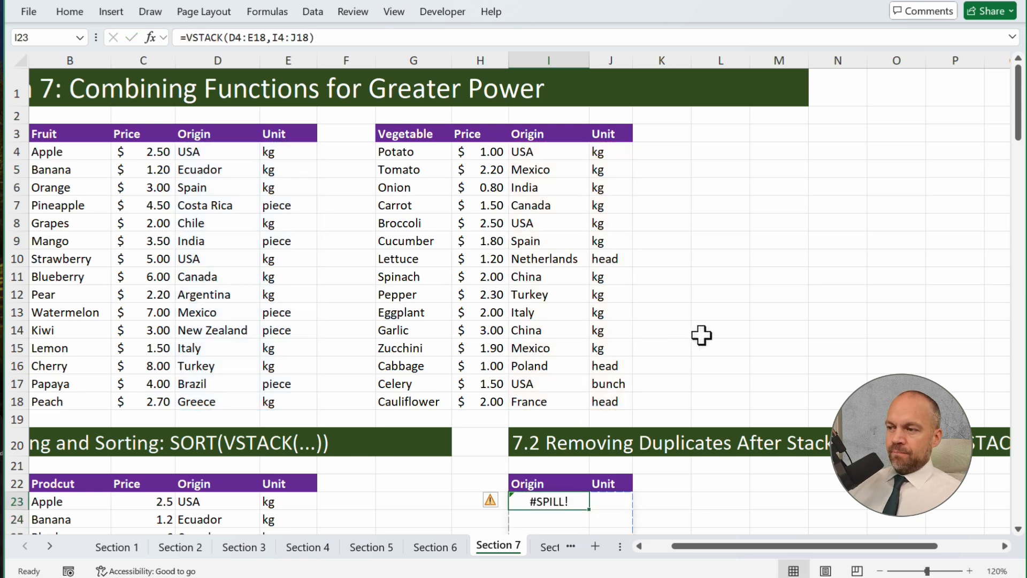
{"action": "scroll", "coordinate": [702, 335], "scroll_direction": "down", "scroll_amount": 20}
{"action": "scroll", "coordinate": [697, 346], "scroll_direction": "up", "scroll_amount": 5}
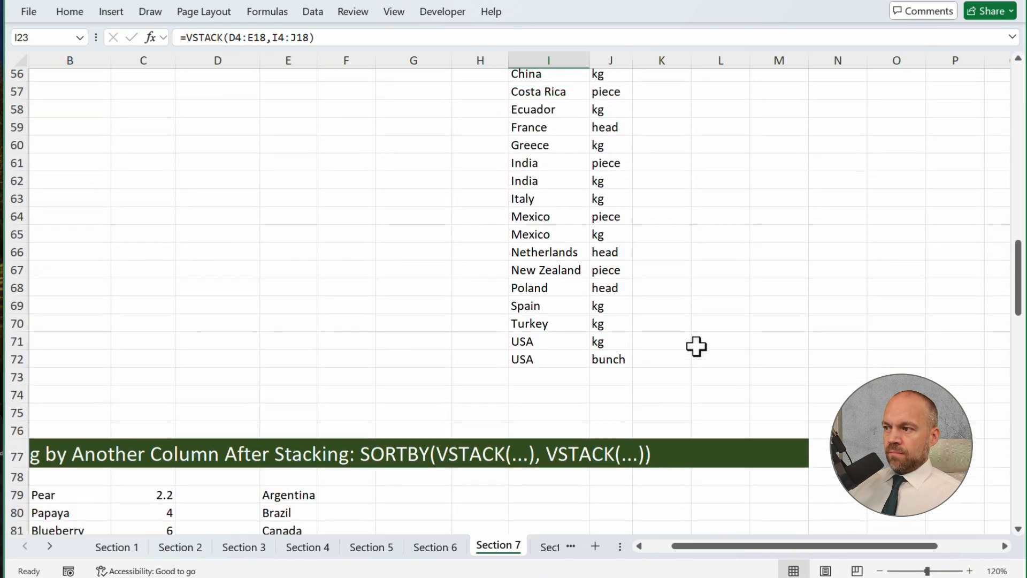
{"action": "scroll", "coordinate": [696, 347], "scroll_direction": "up", "scroll_amount": 16}
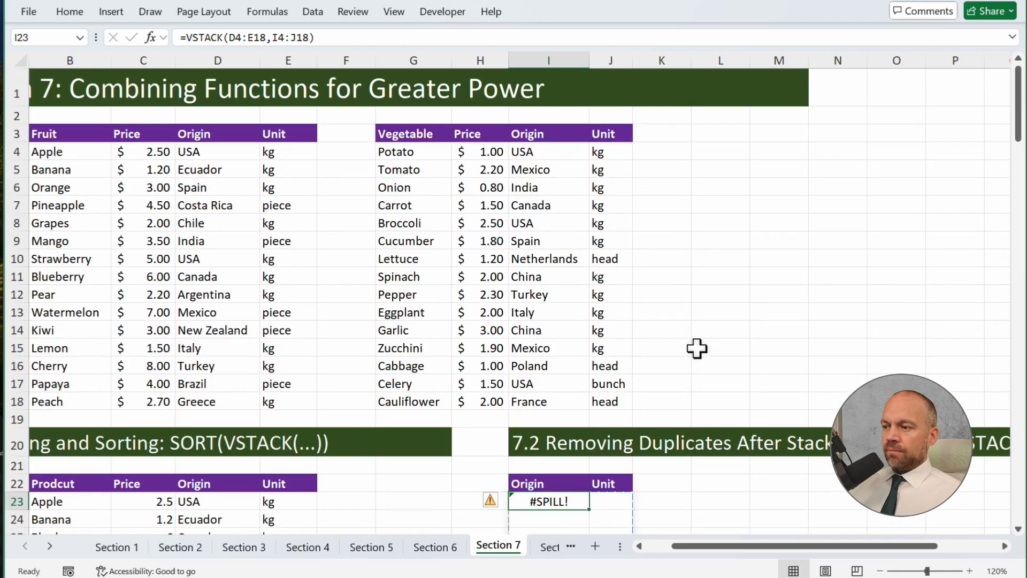
Wrap the VSTACK formula in I23 in a UNIQUE function, accept the formula correction, and review the resulting origin and unit list
{"action": "left_click", "coordinate": [187, 38]}
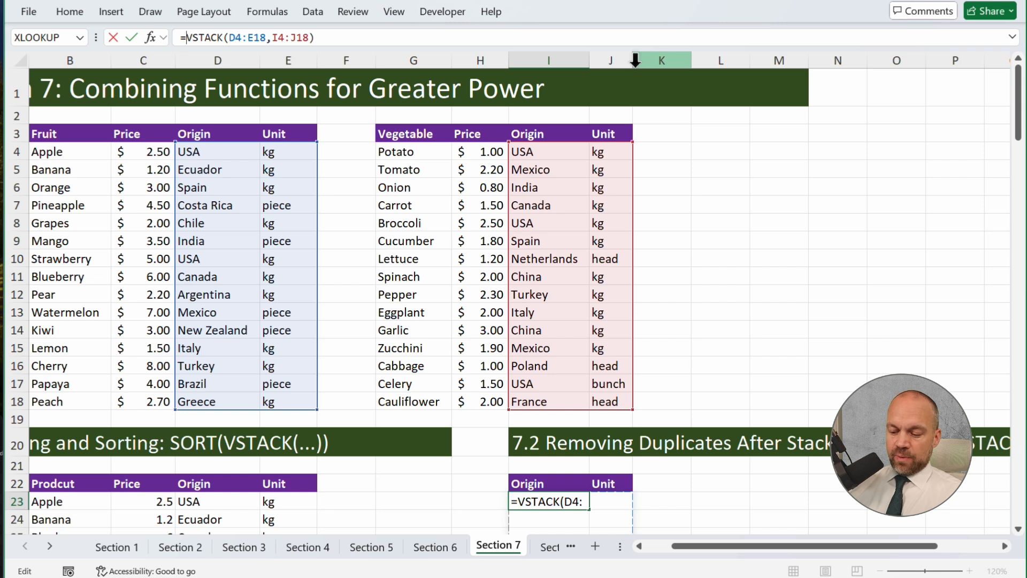
{"action": "type", "text": "uniq"}
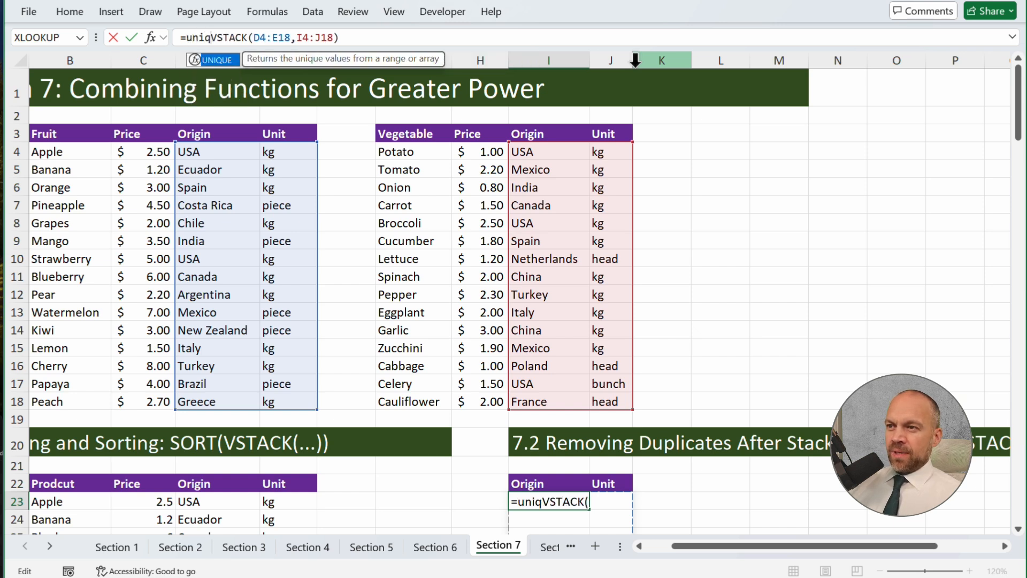
{"action": "key", "text": "Tab"}
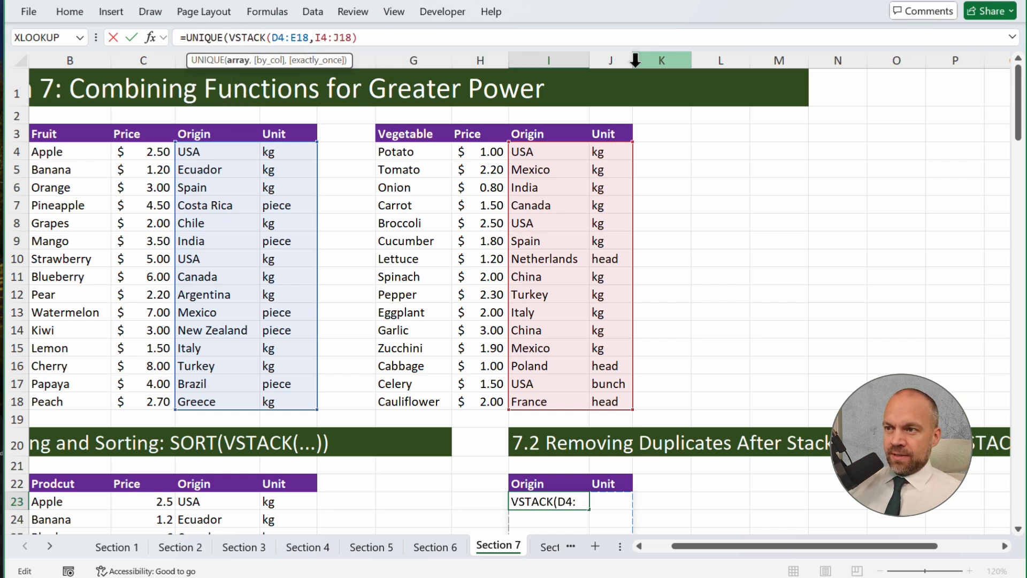
{"action": "key", "text": "Return"}
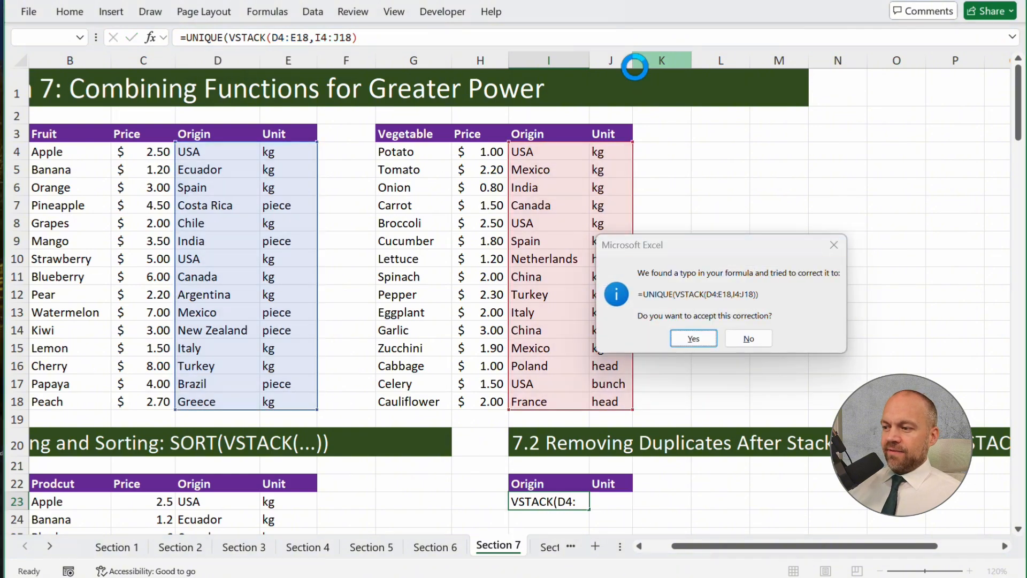
{"action": "key", "text": "Return"}
{"action": "scroll", "coordinate": [684, 133], "scroll_direction": "down", "scroll_amount": 5}
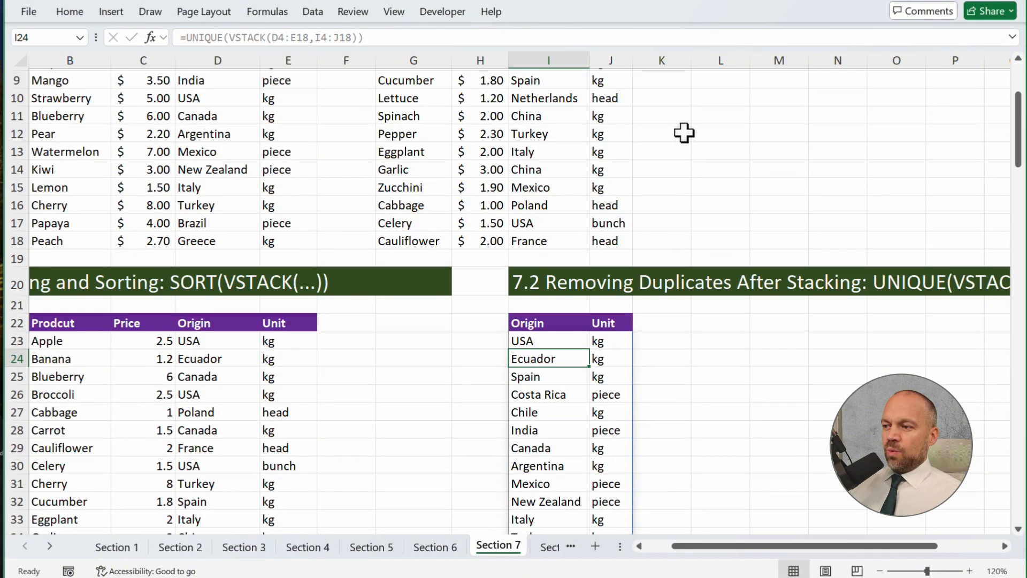
{"action": "scroll", "coordinate": [675, 295], "scroll_direction": "down", "scroll_amount": 2}
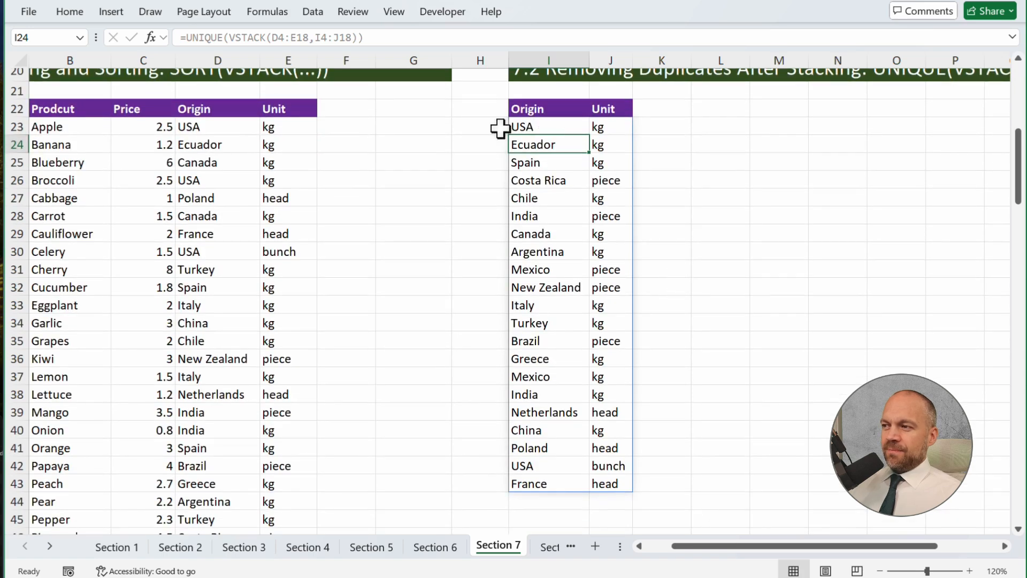
{"action": "scroll", "coordinate": [651, 191], "scroll_direction": "up", "scroll_amount": 7}
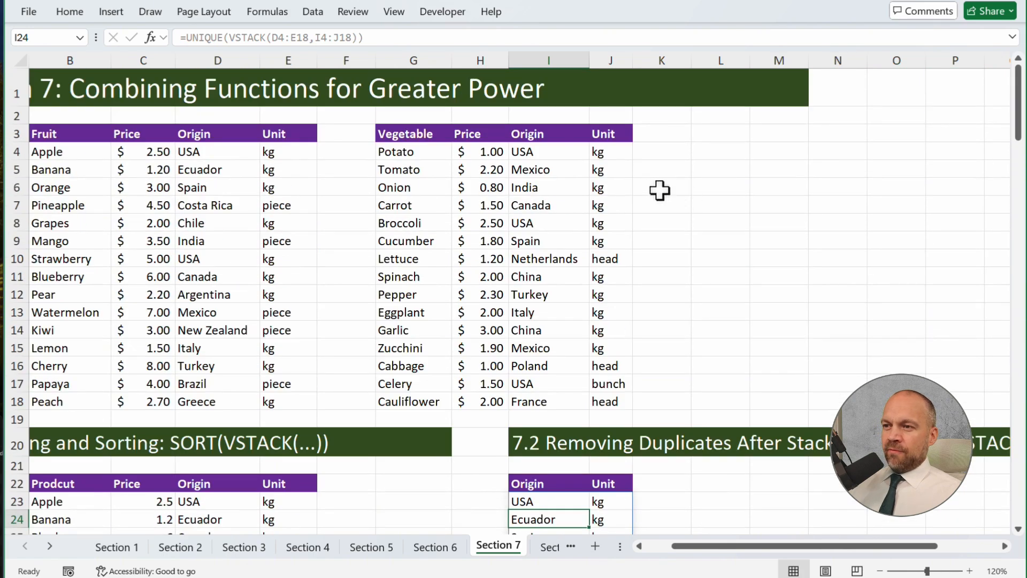
Compare the USA and kg pairs in I4:J4 and D4:E4 with the matching row I23:J23 of the unique list
{"action": "left_click_drag", "start_coordinate": [605, 153], "coordinate": [560, 159]}
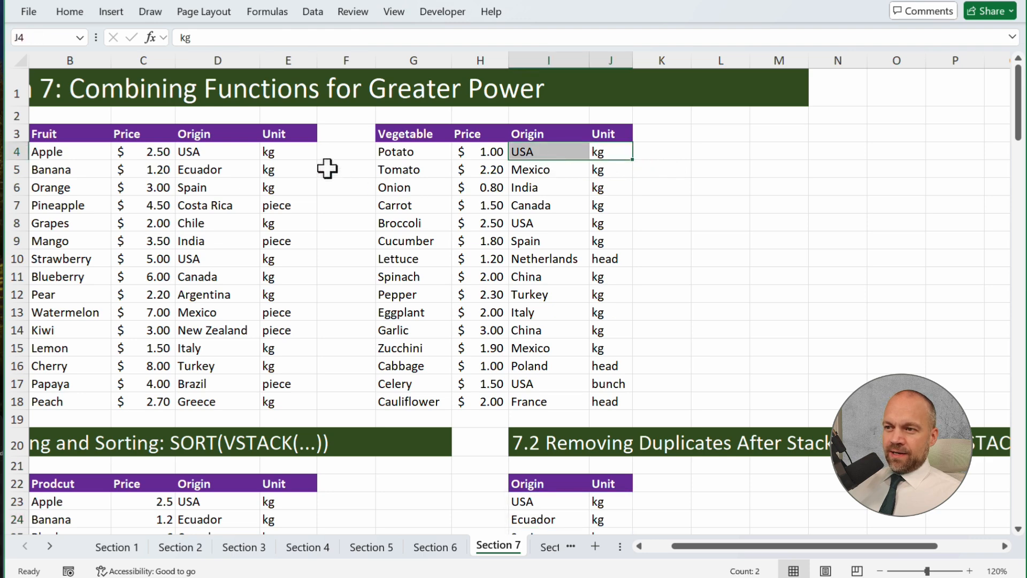
{"action": "left_click_drag", "start_coordinate": [259, 155], "coordinate": [282, 150]}
{"action": "scroll", "coordinate": [685, 225], "scroll_direction": "down", "scroll_amount": 3}
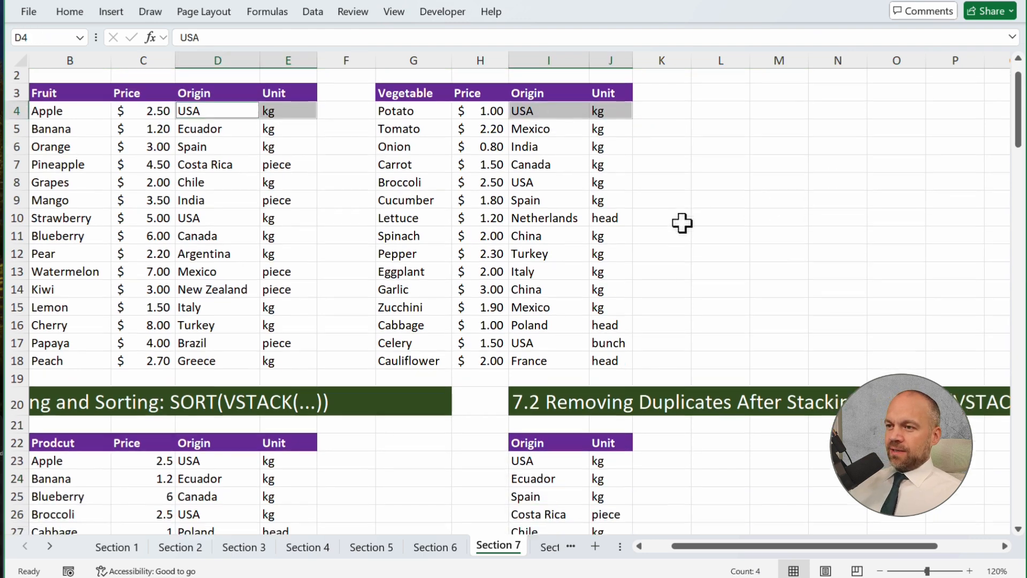
{"action": "scroll", "coordinate": [693, 237], "scroll_direction": "down", "scroll_amount": 9}
{"action": "scroll", "coordinate": [679, 218], "scroll_direction": "up", "scroll_amount": 5}
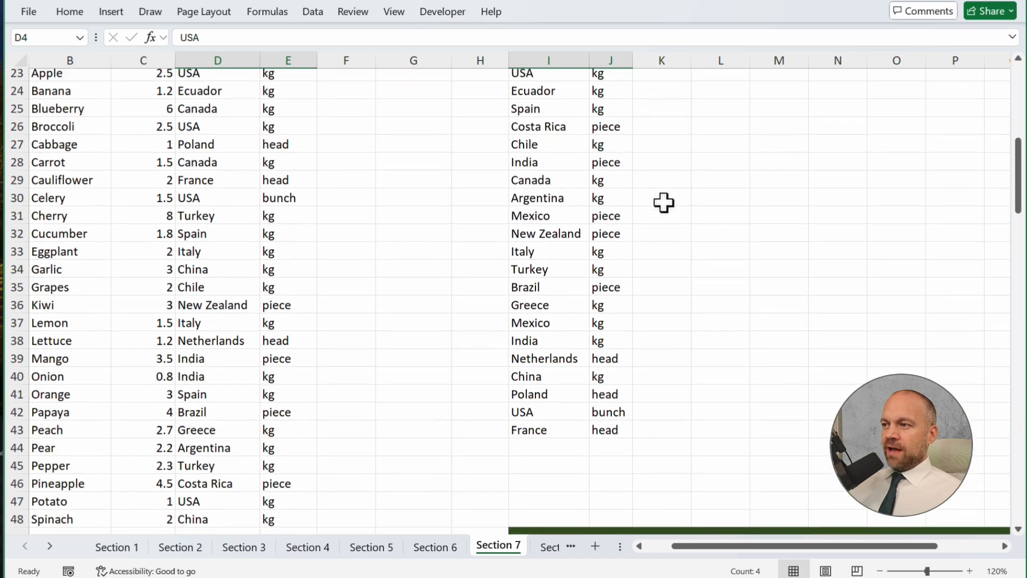
{"action": "left_click", "coordinate": [566, 181]}
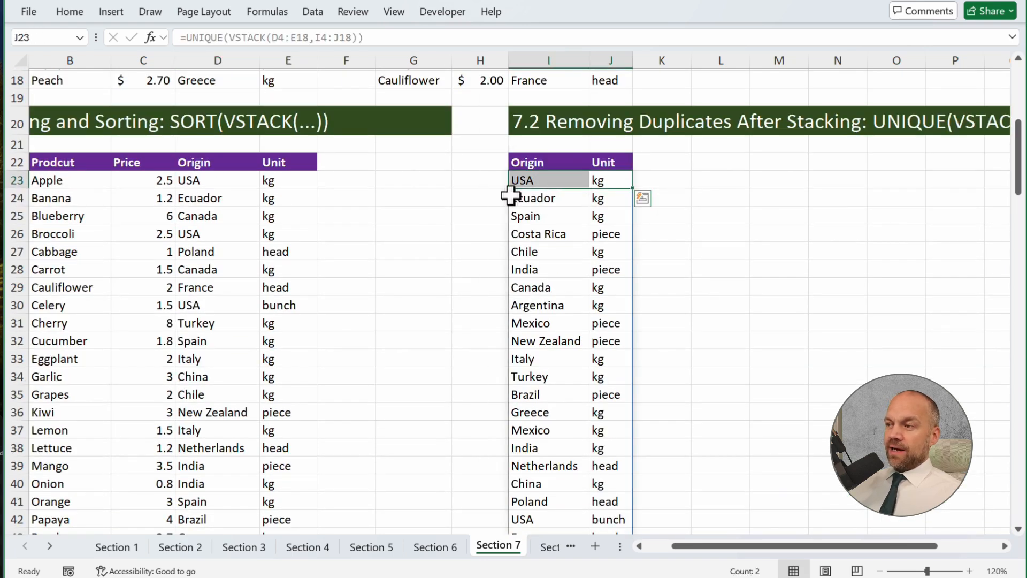
{"action": "scroll", "coordinate": [664, 267], "scroll_direction": "up", "scroll_amount": 6}
{"action": "left_click", "coordinate": [695, 292]}
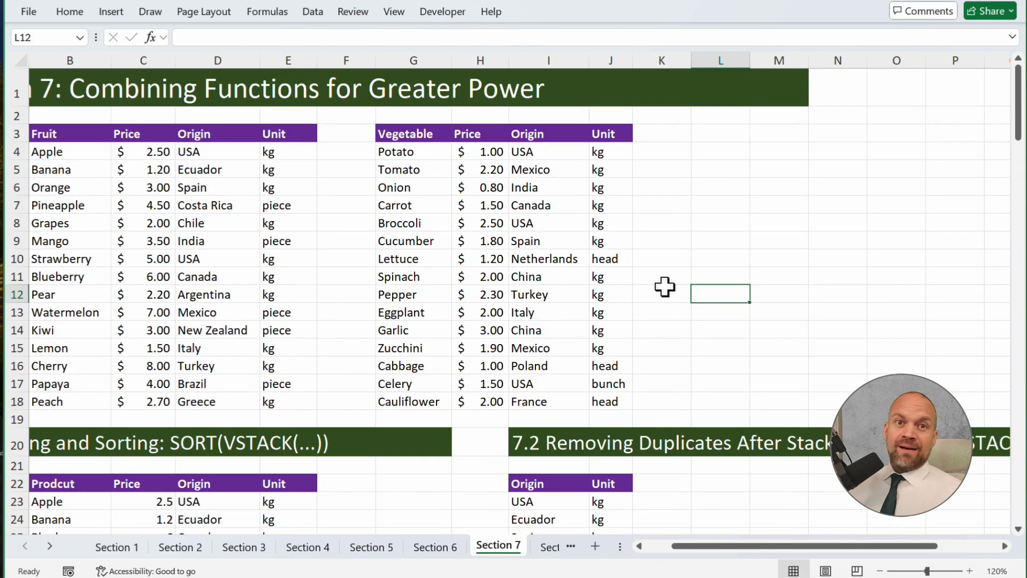
Build a VSTACK formula in I52 under section 7.3 that stacks the origin and unit columns D4:E18 and I4:J18
{"action": "scroll", "coordinate": [665, 286], "scroll_direction": "down", "scroll_amount": 4}
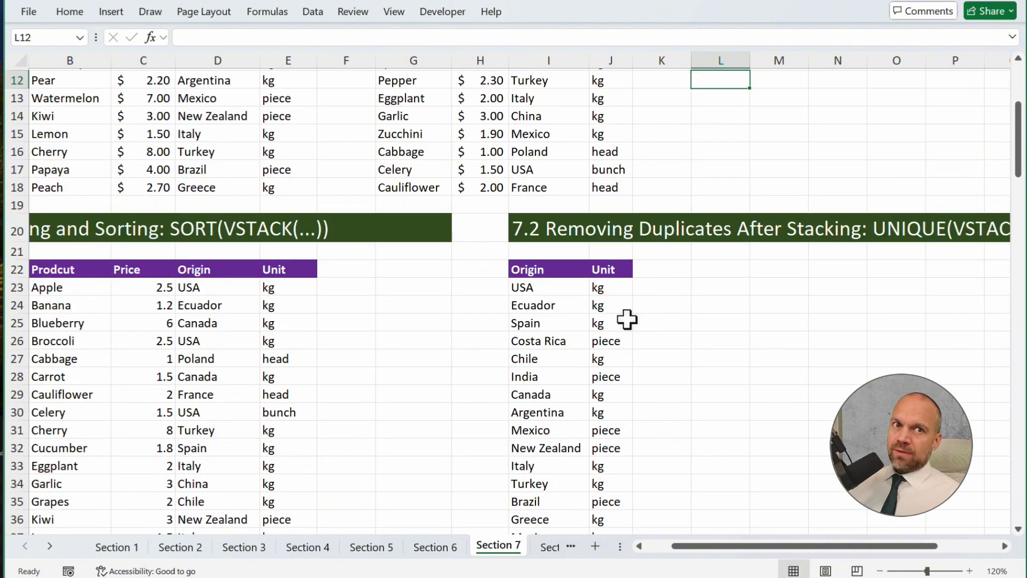
{"action": "scroll", "coordinate": [631, 321], "scroll_direction": "down", "scroll_amount": 20}
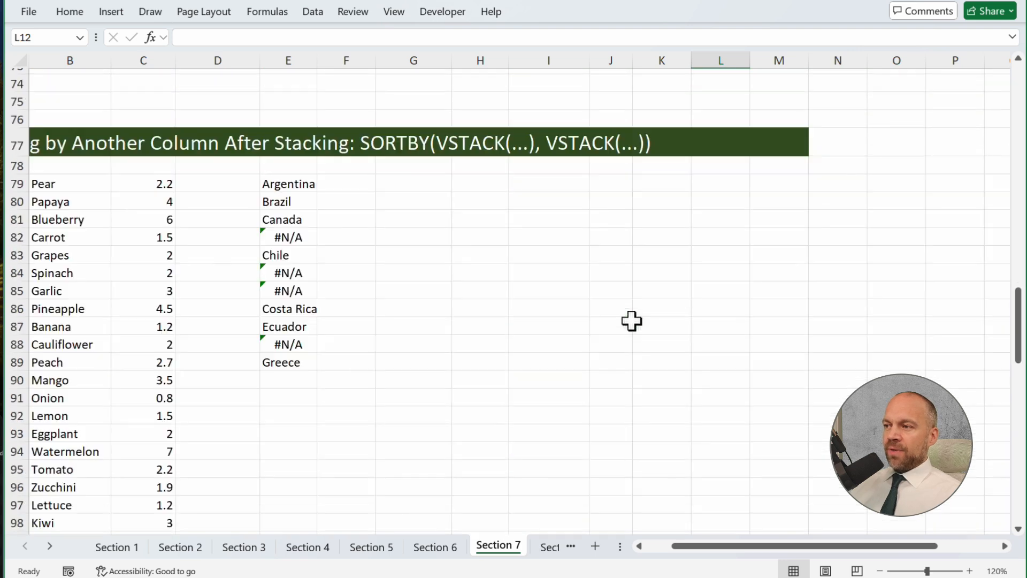
{"action": "scroll", "coordinate": [617, 325], "scroll_direction": "up", "scroll_amount": 13}
{"action": "left_click", "coordinate": [563, 385]}
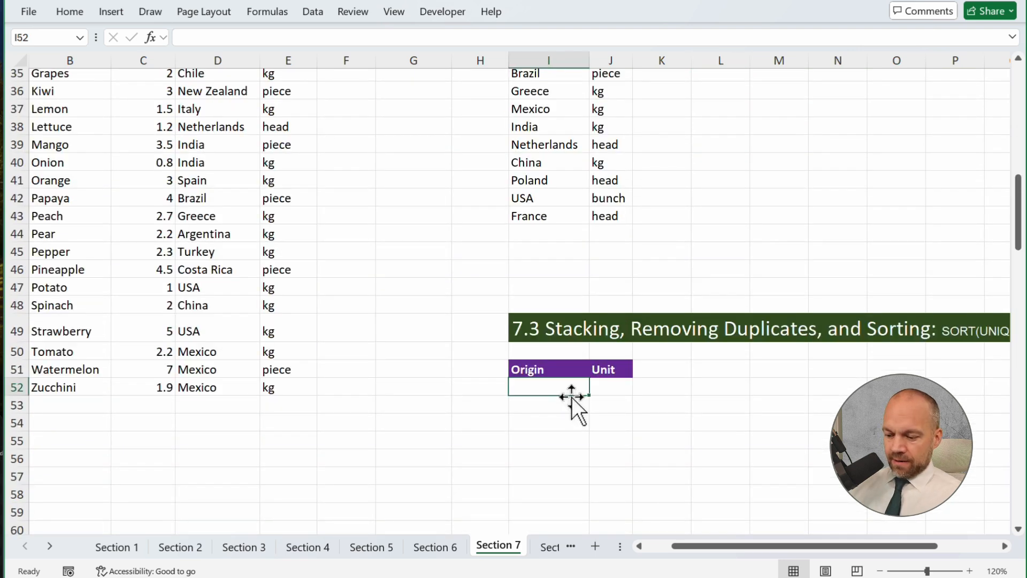
{"action": "type", "text": "="}
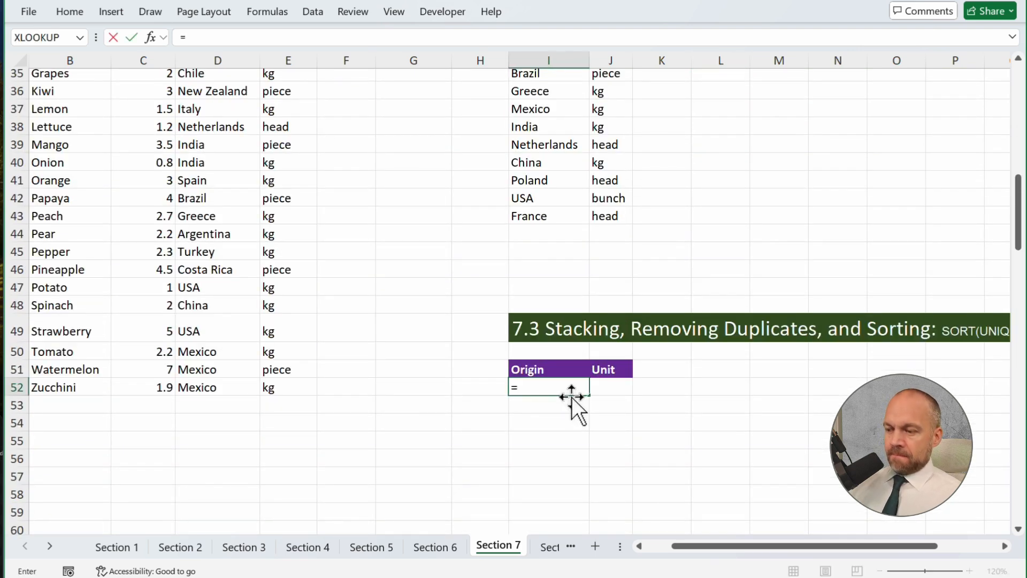
{"action": "type", "text": "vst"}
{"action": "key", "text": "Tab"}
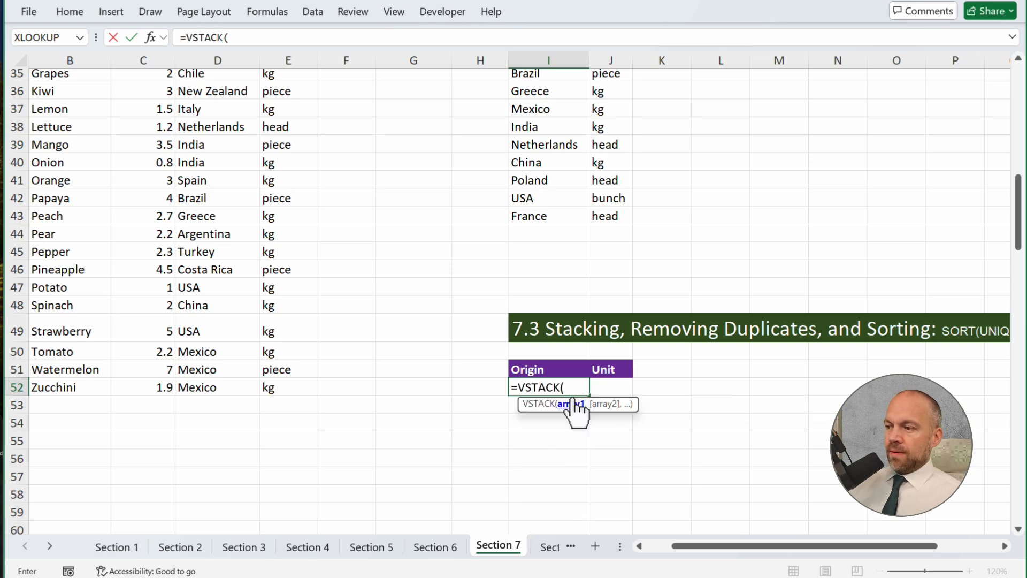
{"action": "scroll", "coordinate": [565, 378], "scroll_direction": "up", "scroll_amount": 3}
{"action": "scroll", "coordinate": [565, 377], "scroll_direction": "up", "scroll_amount": 8}
{"action": "left_click_drag", "start_coordinate": [197, 151], "coordinate": [288, 401]}
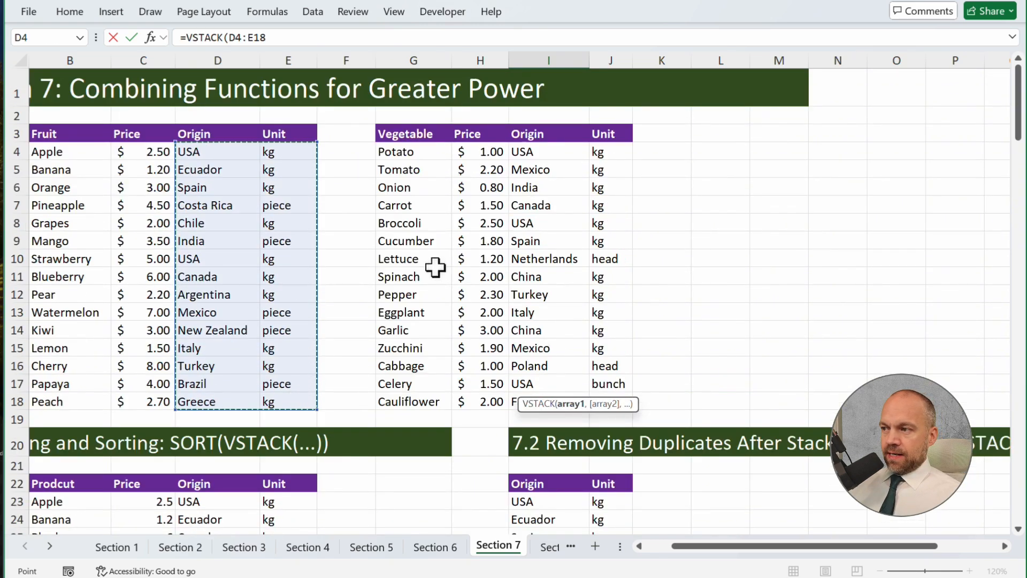
{"action": "type", "text": ","}
{"action": "left_click_drag", "start_coordinate": [536, 153], "coordinate": [605, 401]}
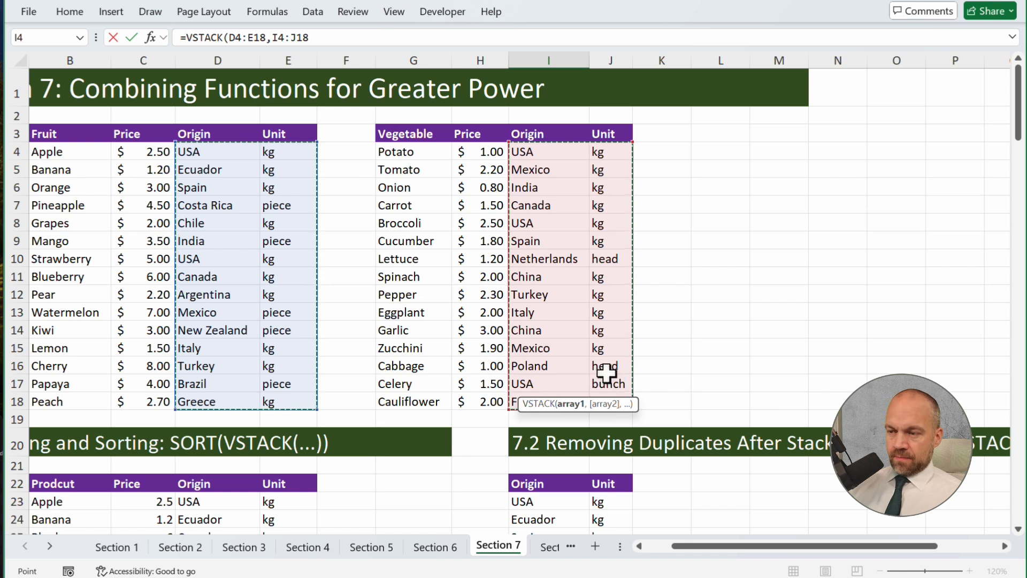
{"action": "type", "text": ")"}
Wrap the VSTACK formula in I52 in UNIQUE and then SORT, and accept the formula correction
{"action": "left_click", "coordinate": [188, 36]}
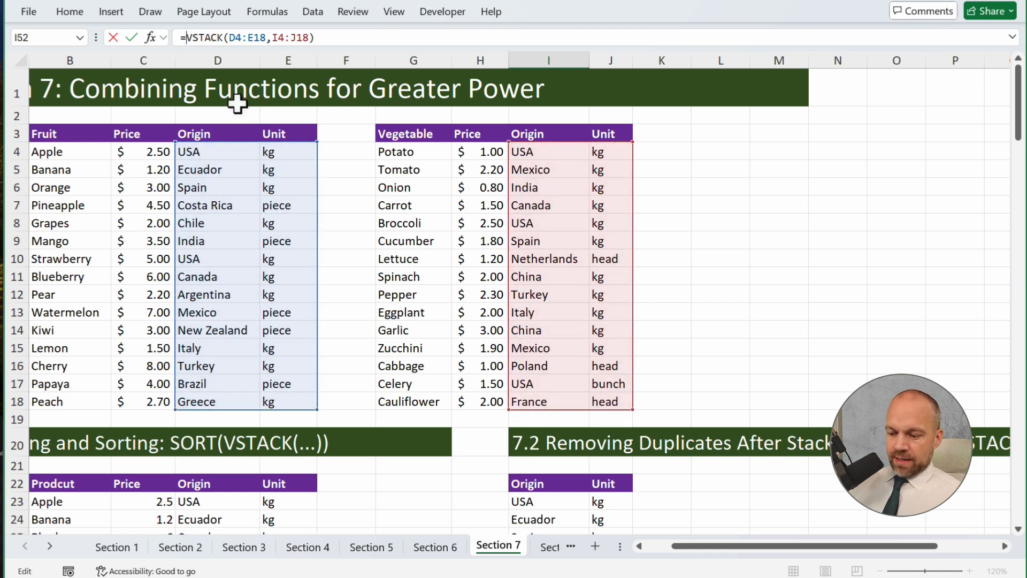
{"action": "type", "text": "UNIQUE("}
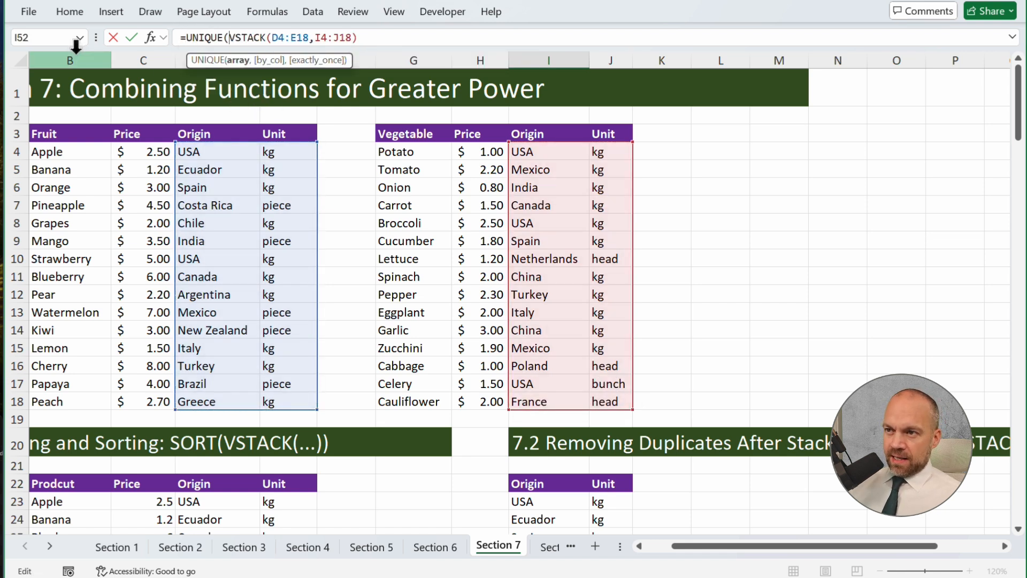
{"action": "left_click", "coordinate": [187, 37]}
{"action": "type", "text": "sort"}
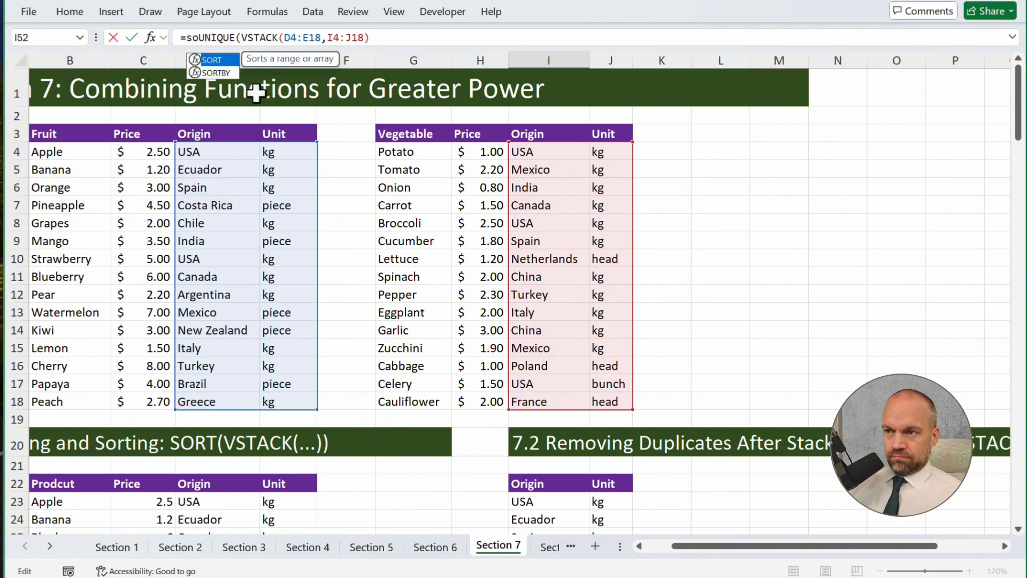
{"action": "type", "text": "("}
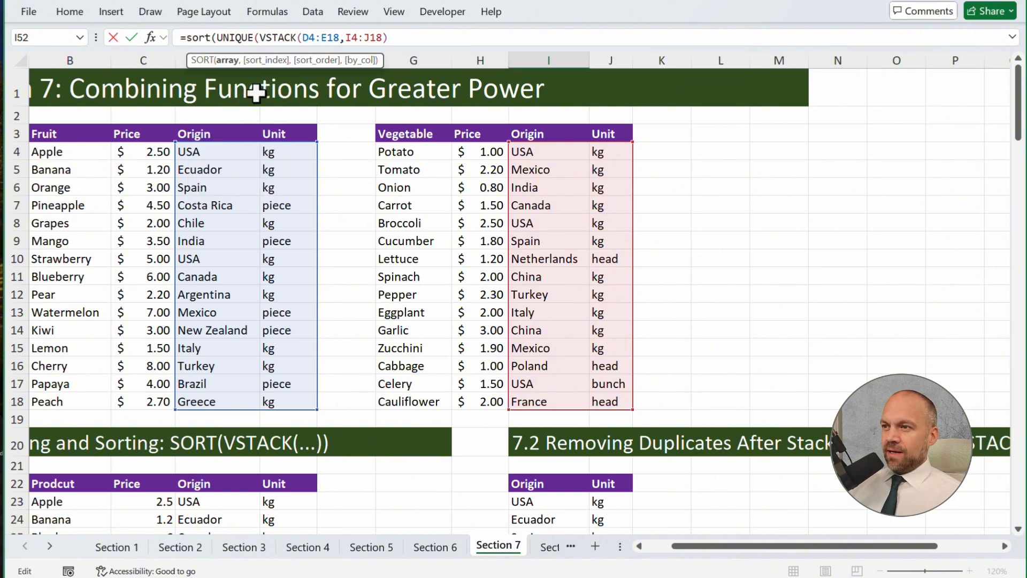
{"action": "key", "text": "Return"}
{"action": "key", "text": "Return"}
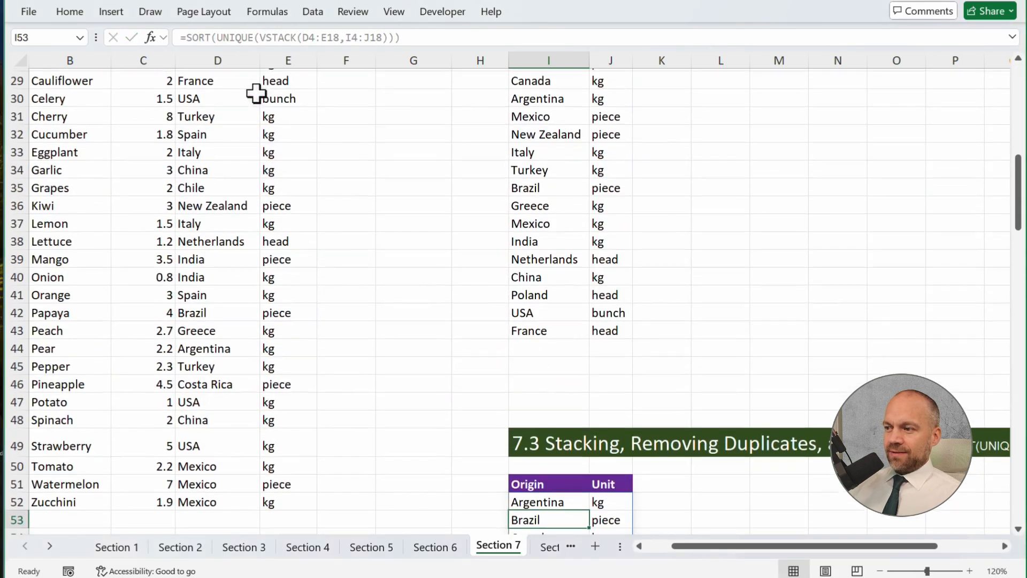
Review the sorted list of unique origin and unit pairs in I52:J72
{"action": "scroll", "coordinate": [431, 160], "scroll_direction": "down", "scroll_amount": 5}
{"action": "scroll", "coordinate": [642, 176], "scroll_direction": "down", "scroll_amount": 3}
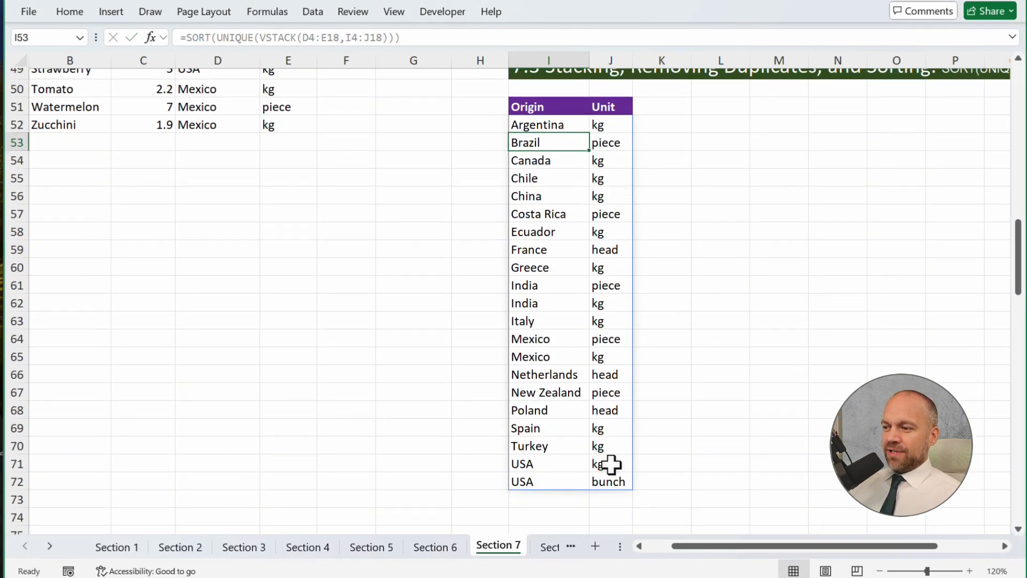
{"action": "left_click_drag", "start_coordinate": [550, 120], "coordinate": [616, 481]}
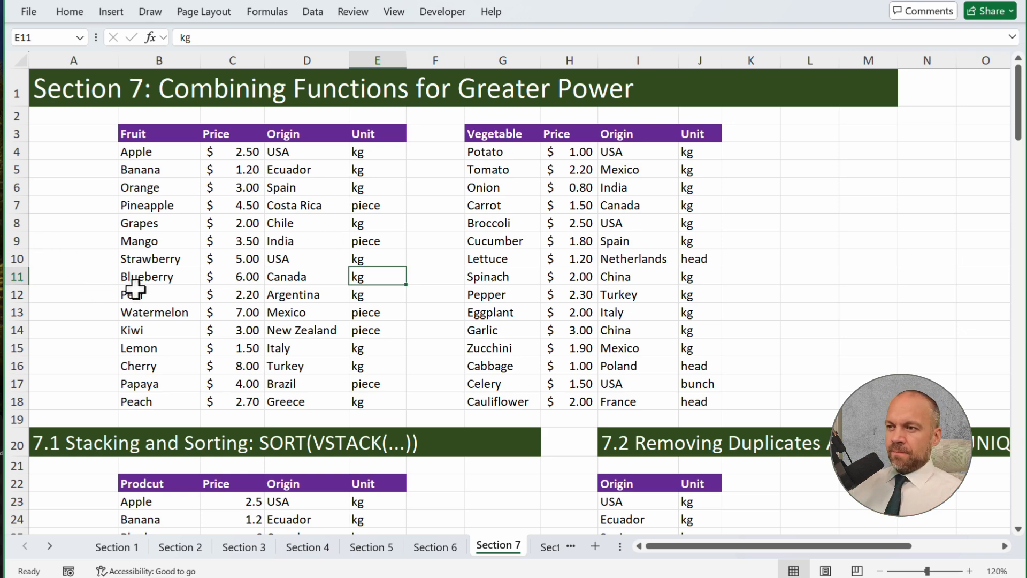
Enter a VSTACK formula in B79 under section 7.4 that stacks the fruit names B4:B18 and vegetable names G4:G18
{"action": "scroll", "coordinate": [137, 289], "scroll_direction": "down", "scroll_amount": 20}
{"action": "scroll", "coordinate": [137, 288], "scroll_direction": "up", "scroll_amount": 14}
{"action": "scroll", "coordinate": [138, 288], "scroll_direction": "up", "scroll_amount": 5}
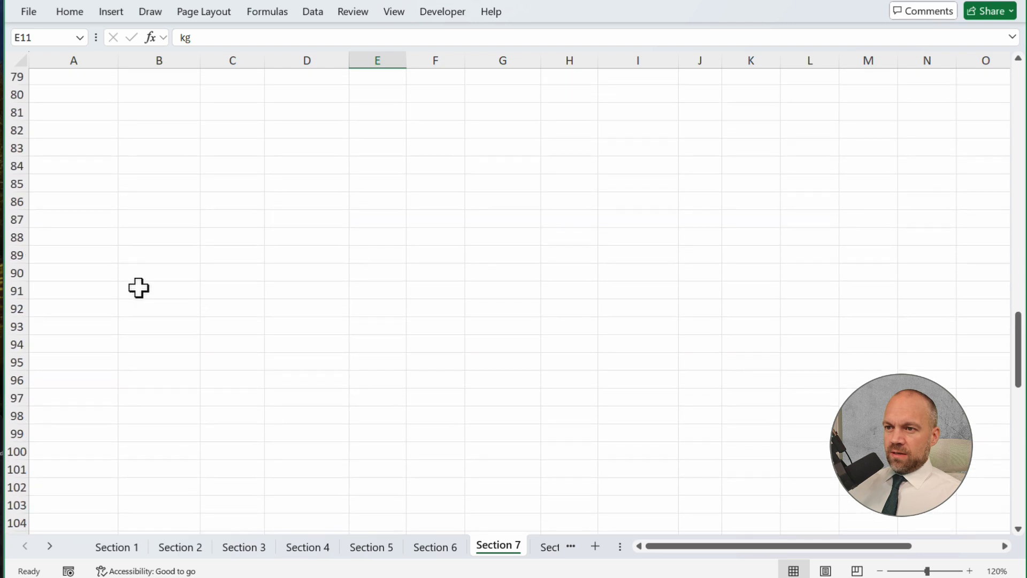
{"action": "left_click", "coordinate": [142, 185]}
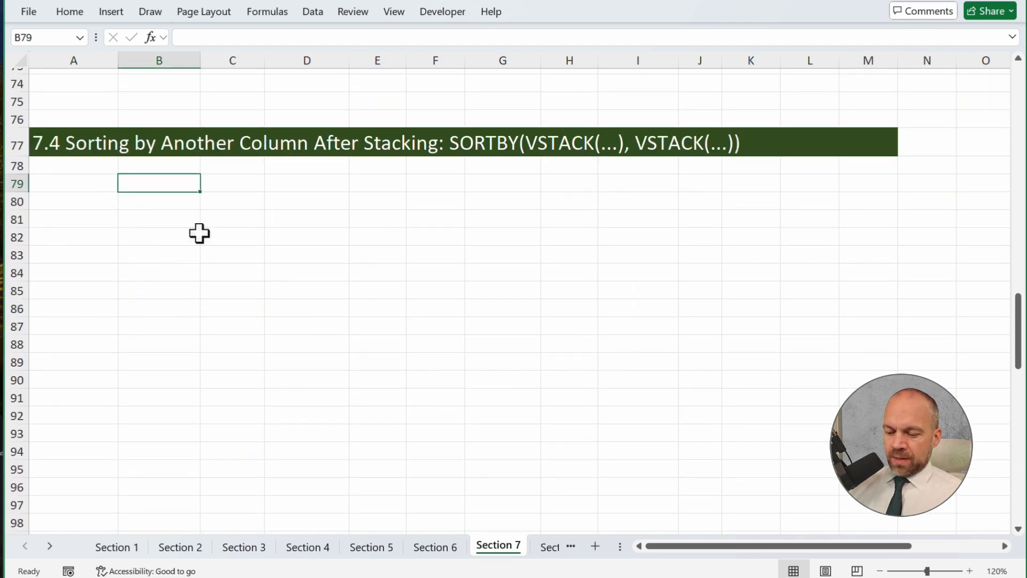
{"action": "type", "text": "="}
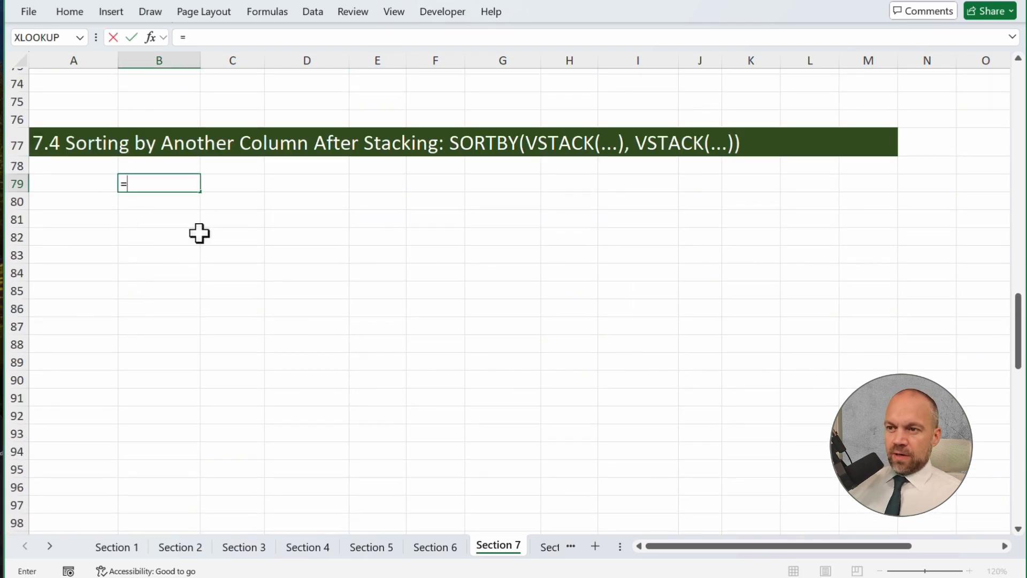
{"action": "type", "text": "v"}
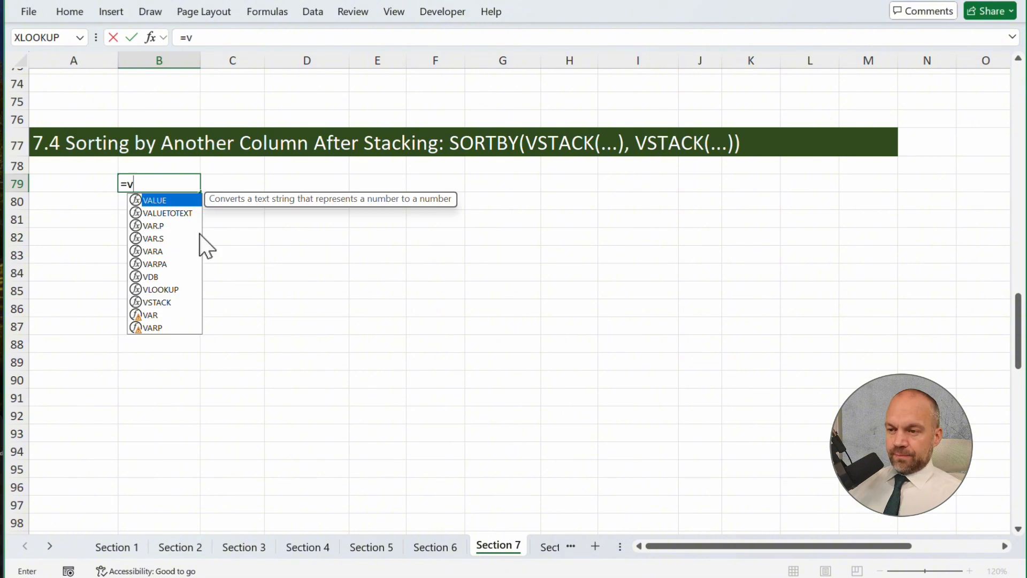
{"action": "type", "text": "s"}
{"action": "key", "text": "Tab"}
{"action": "scroll", "coordinate": [199, 233], "scroll_direction": "up", "scroll_amount": 20}
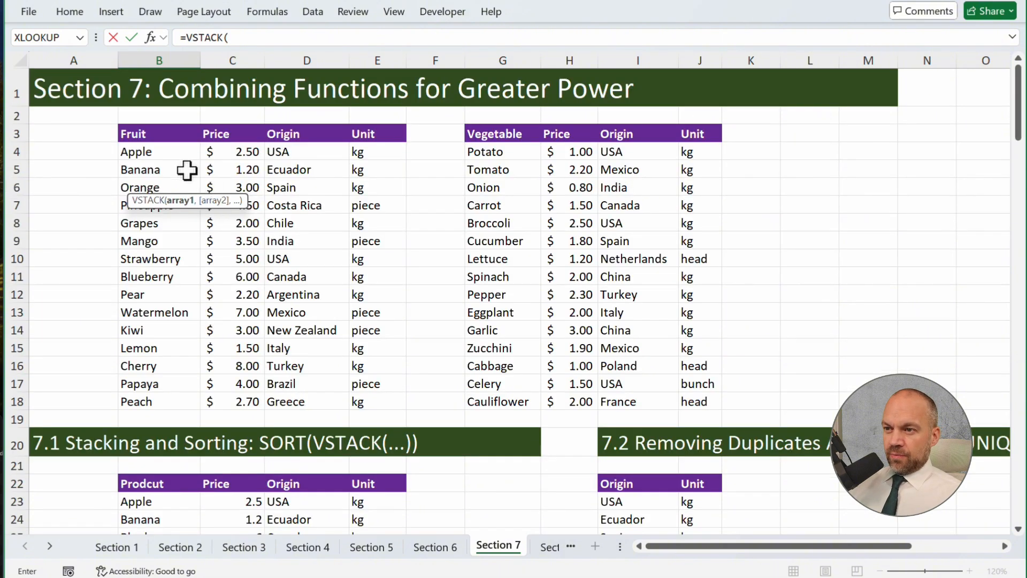
{"action": "left_click_drag", "start_coordinate": [160, 154], "coordinate": [176, 398]}
{"action": "type", "text": ","}
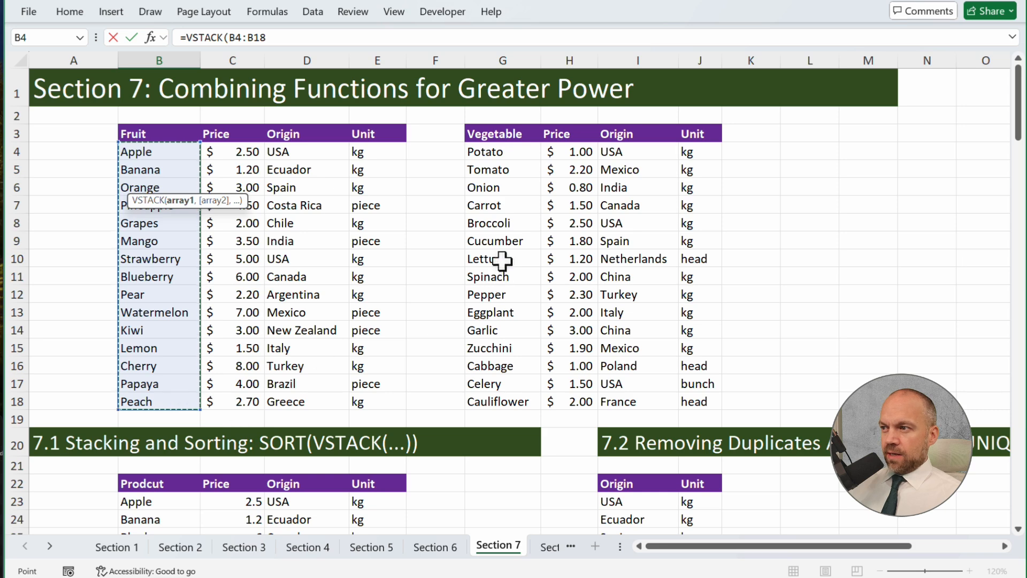
{"action": "left_click_drag", "start_coordinate": [506, 154], "coordinate": [509, 404]}
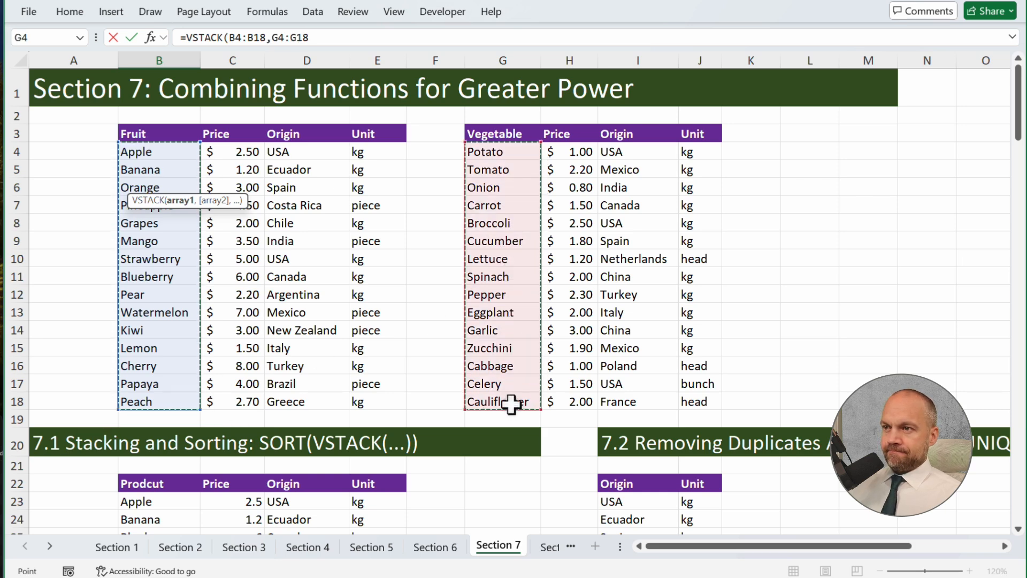
{"action": "key", "text": "Return"}
{"action": "key", "text": "Up"}
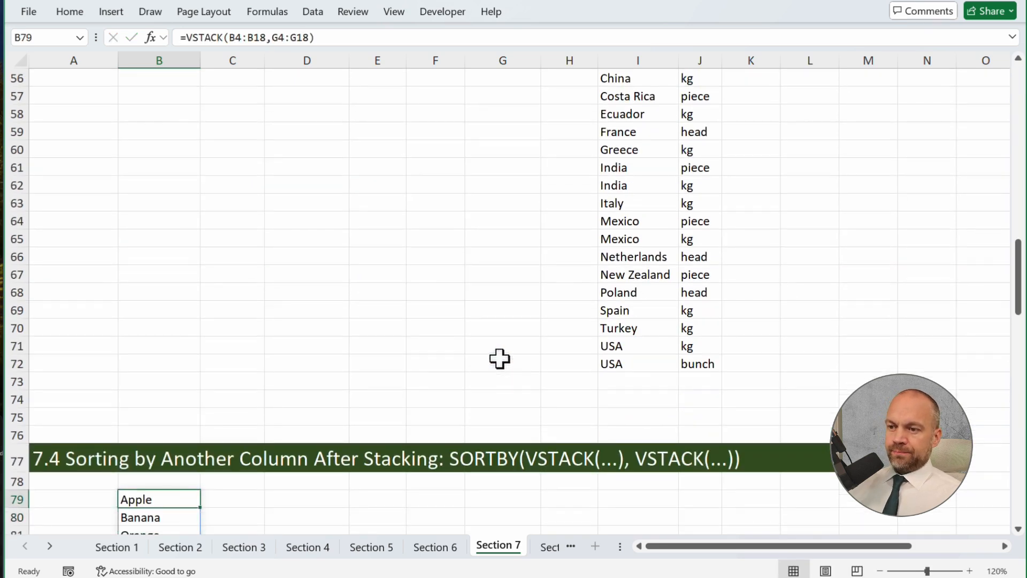
Wrap the VSTACK formula in B79 in a SORTBY function and begin its by_array1 argument
{"action": "scroll", "coordinate": [499, 361], "scroll_direction": "down", "scroll_amount": 2}
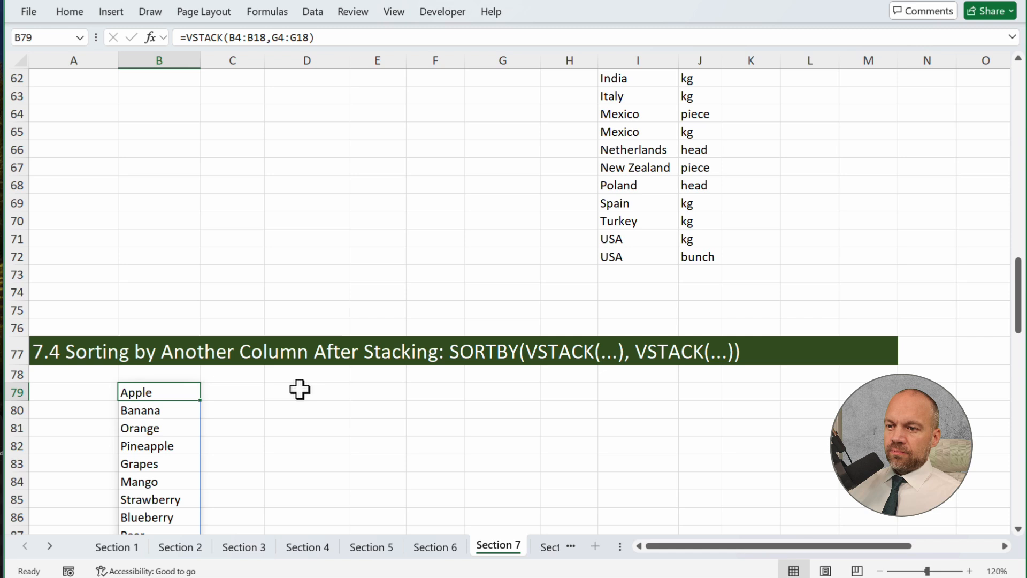
{"action": "left_click", "coordinate": [187, 35]}
{"action": "type", "text": "sort"}
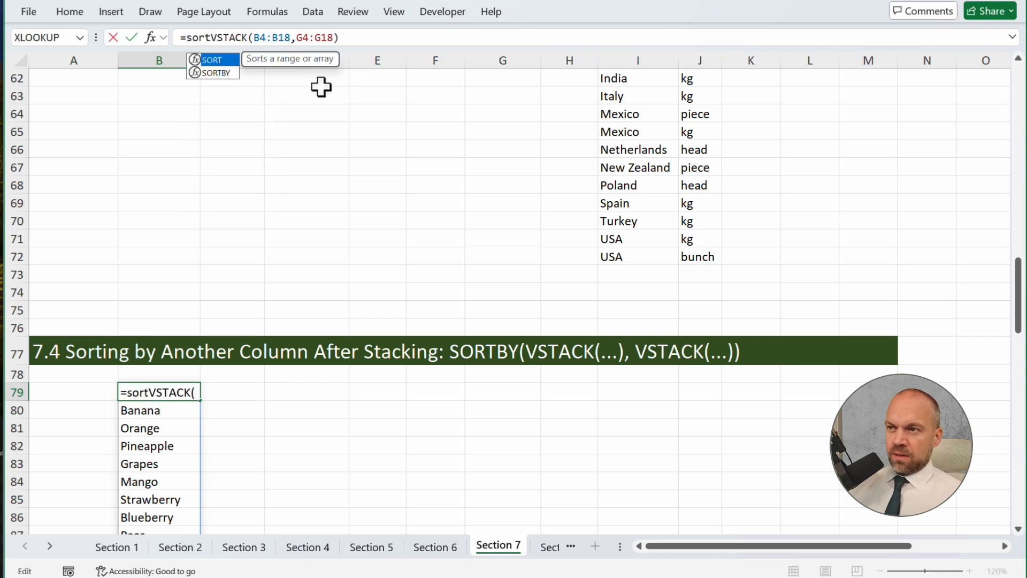
{"action": "type", "text": "by"}
{"action": "key", "text": "Tab"}
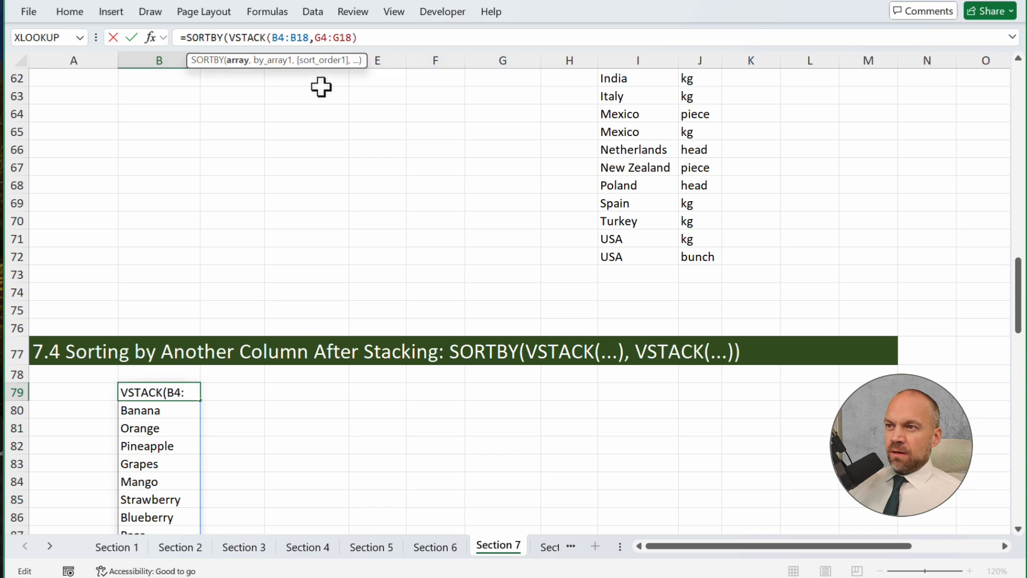
{"action": "left_click", "coordinate": [370, 36]}
{"action": "type", "text": ","}
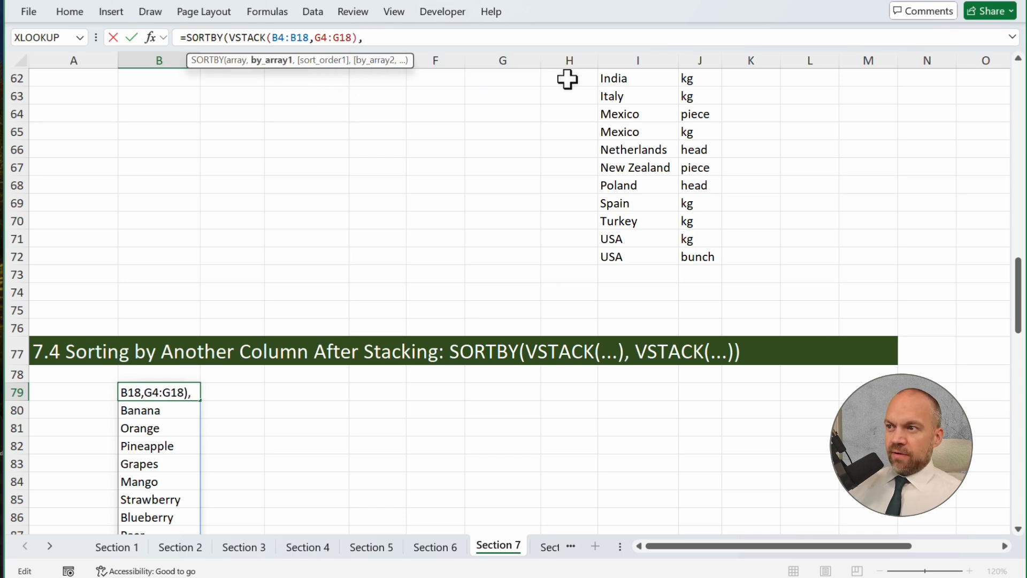
Add a VSTACK of the origin columns D4:D18 and I4:I18 as the SORTBY sort key and accept the formula correction
{"action": "scroll", "coordinate": [534, 222], "scroll_direction": "up", "scroll_amount": 20}
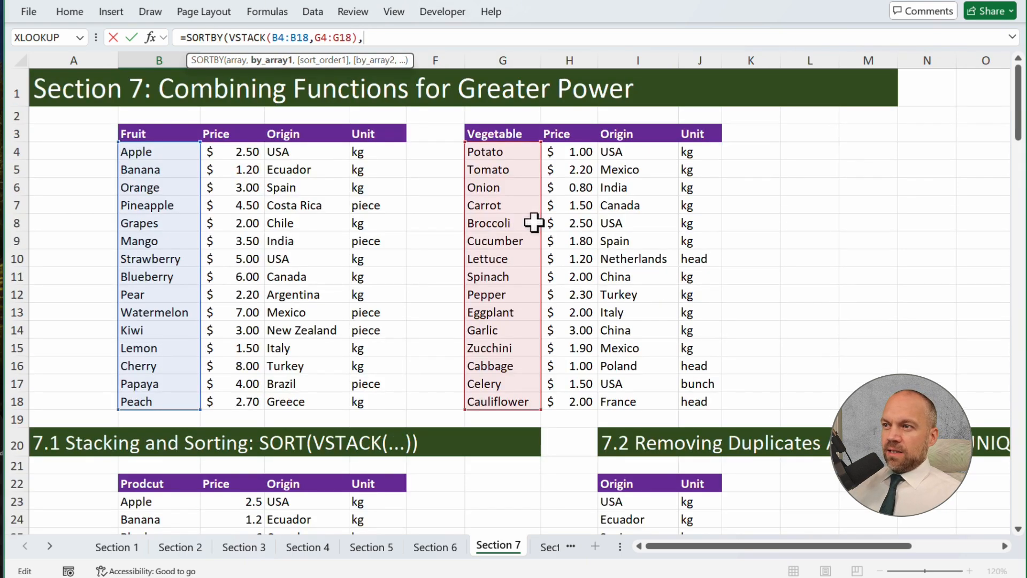
{"action": "type", "text": "vs"}
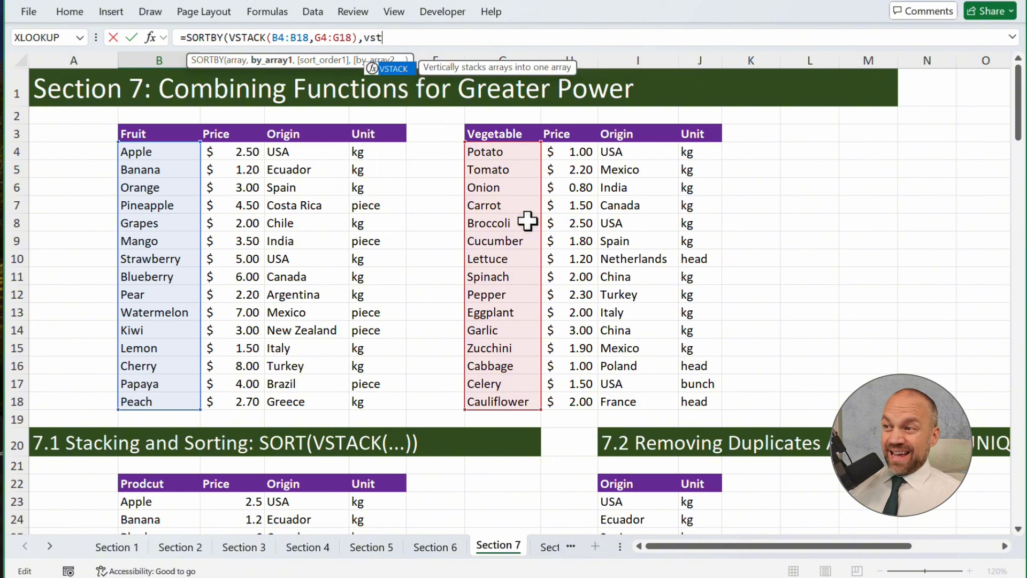
{"action": "type", "text": "t"}
{"action": "key", "text": "Tab"}
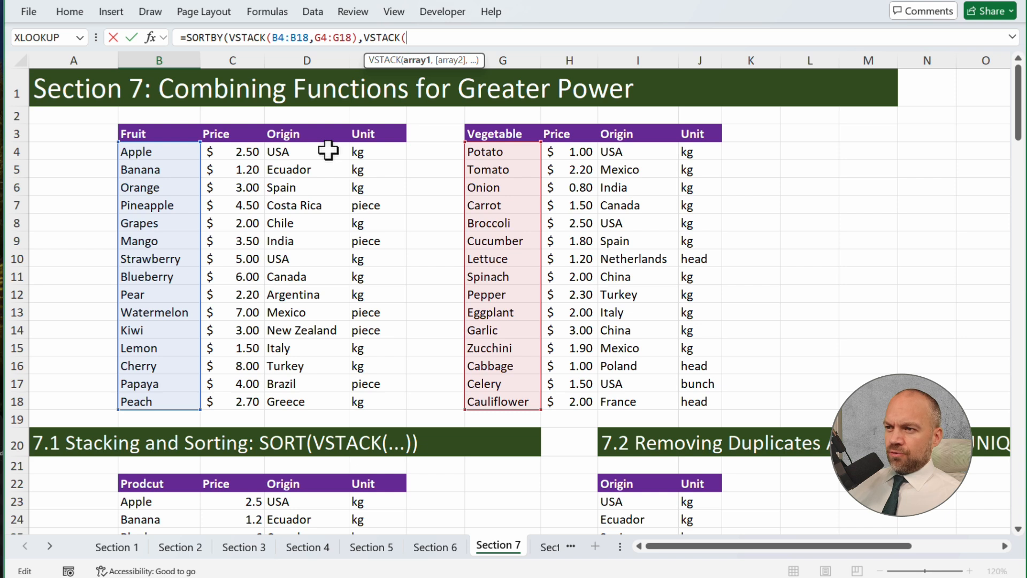
{"action": "left_click_drag", "start_coordinate": [328, 151], "coordinate": [340, 402]}
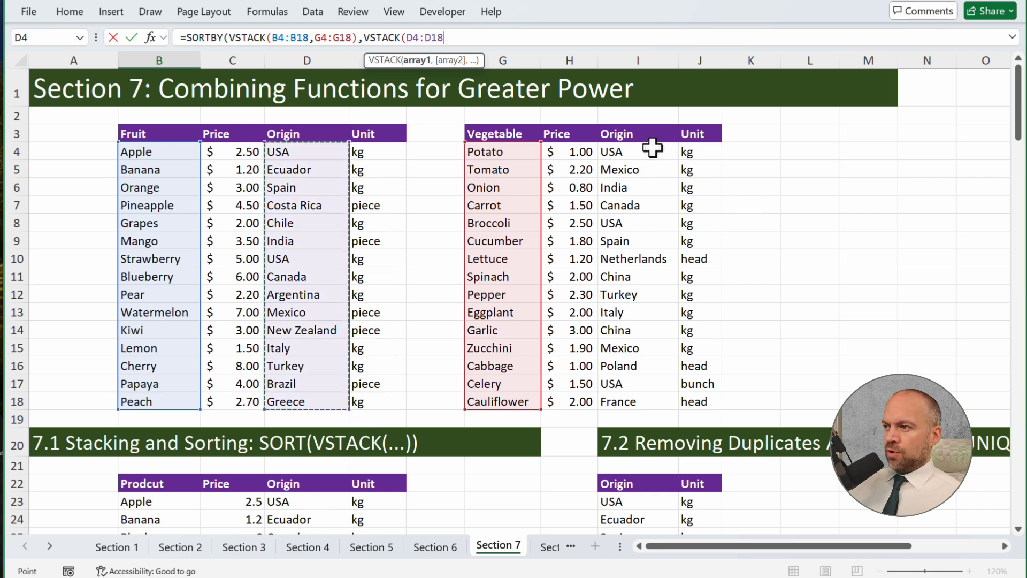
{"action": "type", "text": ","}
{"action": "left_click_drag", "start_coordinate": [653, 148], "coordinate": [658, 400]}
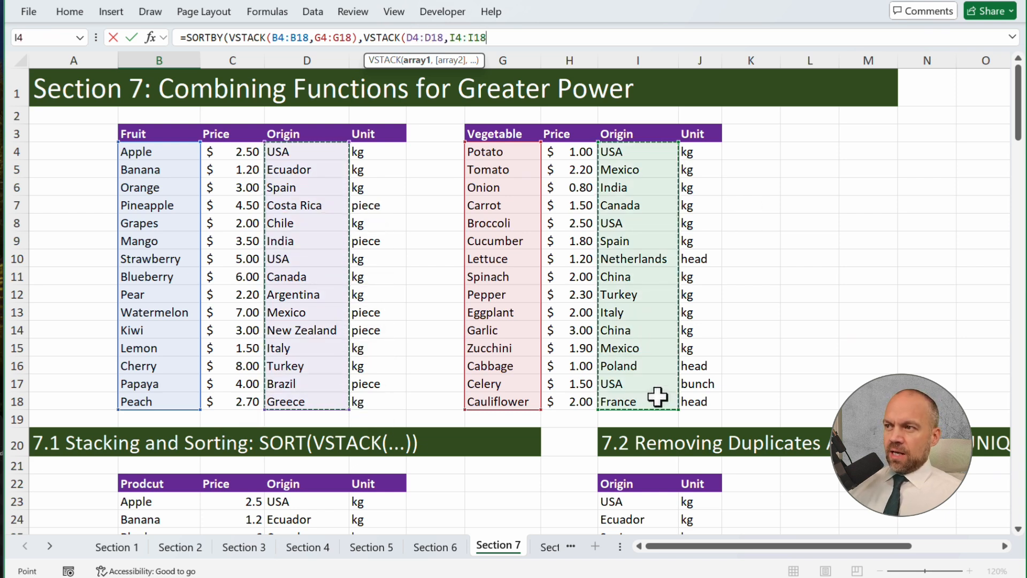
{"action": "type", "text": ")"}
{"action": "key", "text": "Return"}
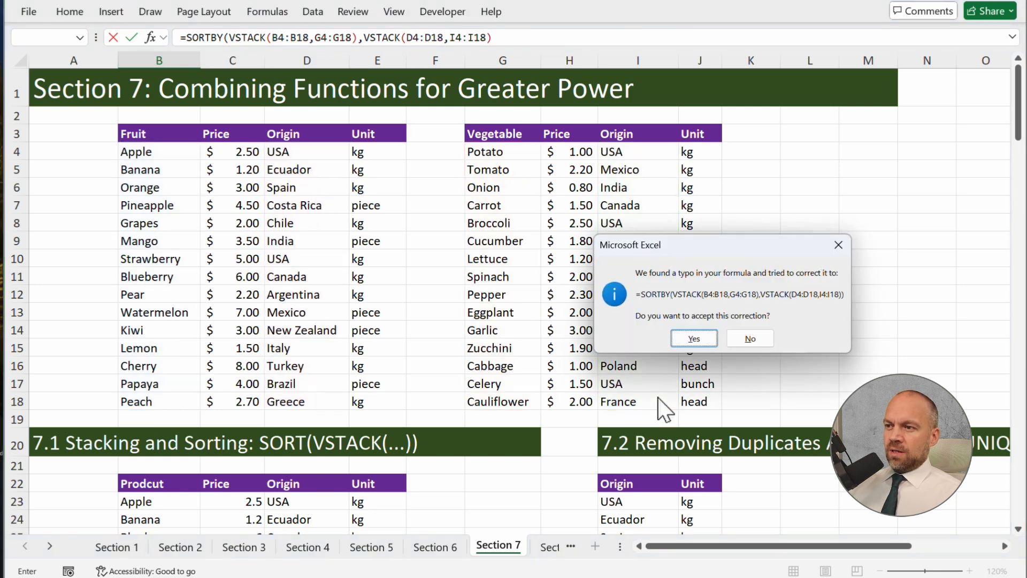
{"action": "key", "text": "Return"}
Review the stacked product names in B79:B108 ordered by their origin
{"action": "scroll", "coordinate": [459, 357], "scroll_direction": "down", "scroll_amount": 9}
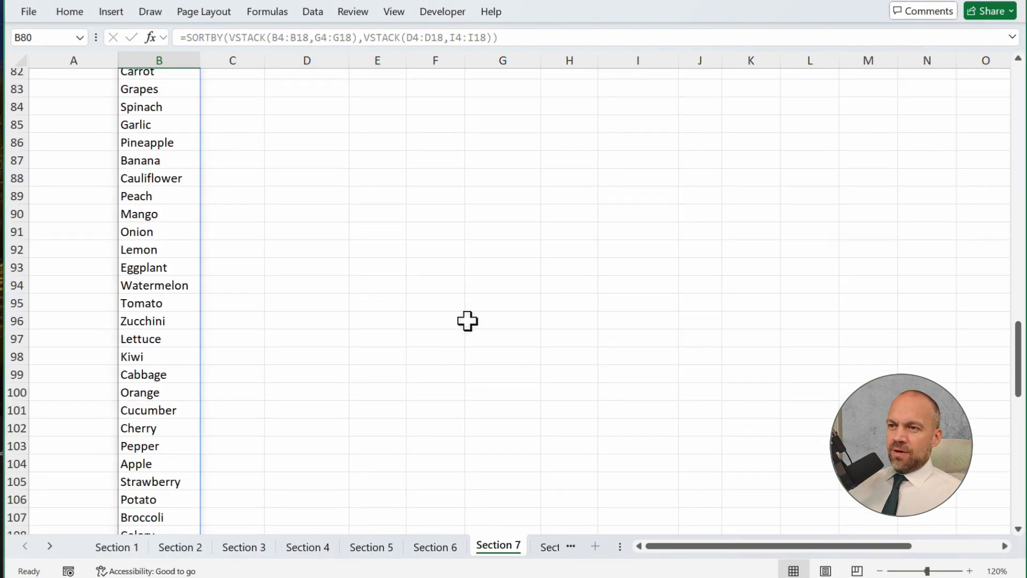
{"action": "scroll", "coordinate": [420, 300], "scroll_direction": "up", "scroll_amount": 2}
{"action": "left_click_drag", "start_coordinate": [166, 126], "coordinate": [184, 416]}
{"action": "scroll", "coordinate": [267, 353], "scroll_direction": "down", "scroll_amount": 3}
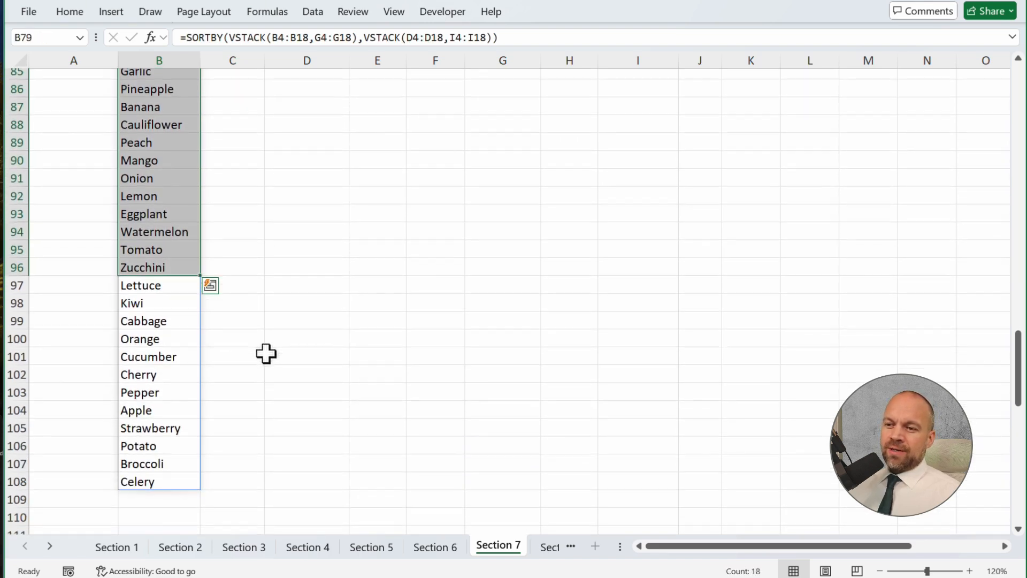
Start a FILTER formula in A130 under section 7.5 with the first sales table A118:C125 as its array
{"action": "scroll", "coordinate": [266, 354], "scroll_direction": "up", "scroll_amount": 4}
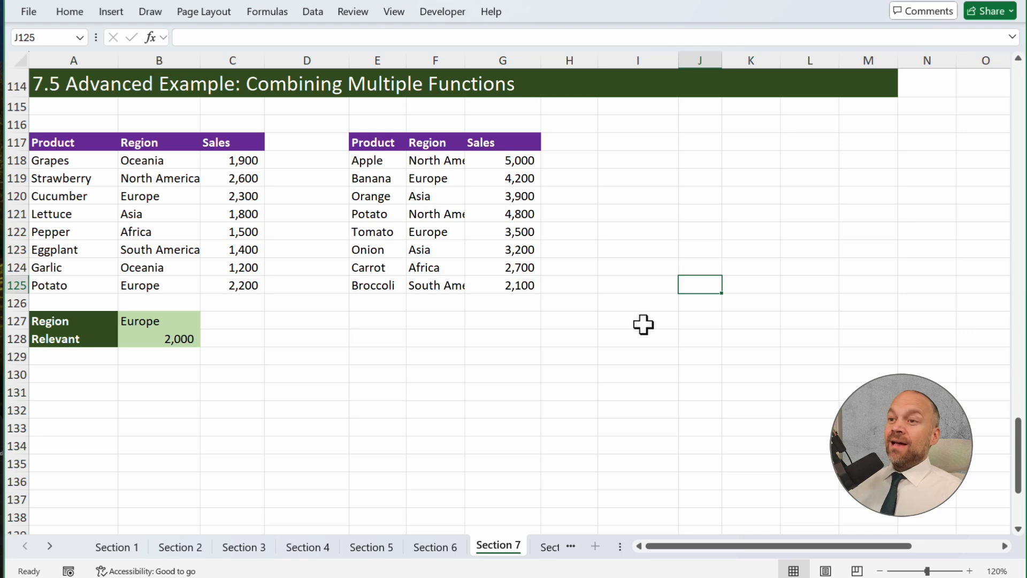
{"action": "scroll", "coordinate": [502, 330], "scroll_direction": "down", "scroll_amount": 1}
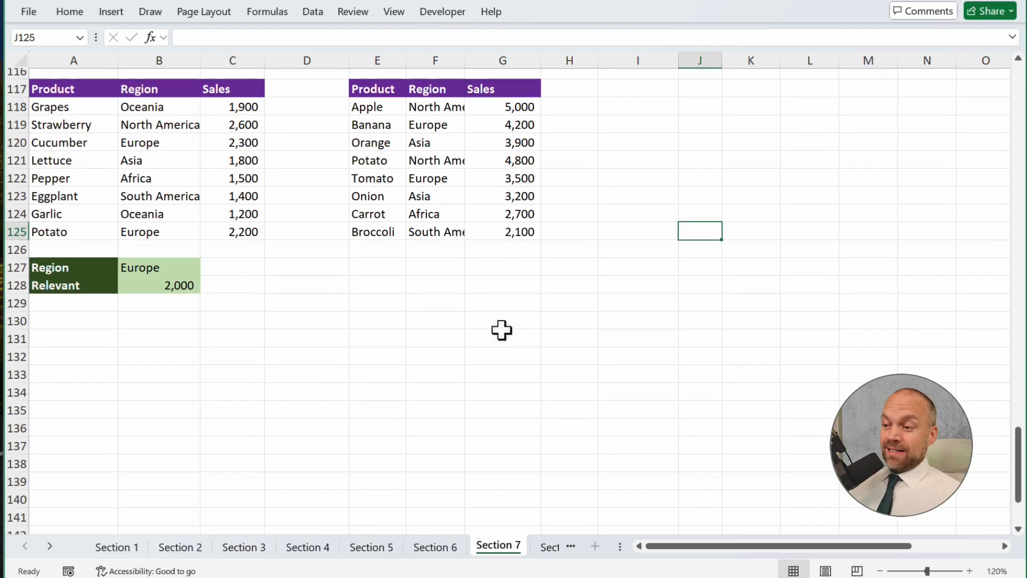
{"action": "scroll", "coordinate": [502, 330], "scroll_direction": "down", "scroll_amount": 1}
{"action": "left_click", "coordinate": [390, 515]}
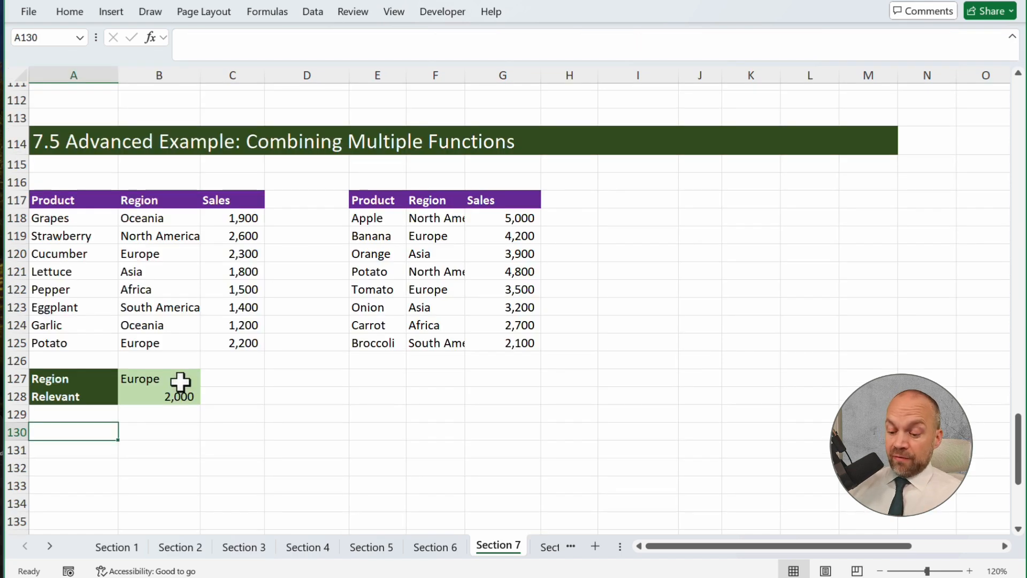
{"action": "type", "text": "filer"}
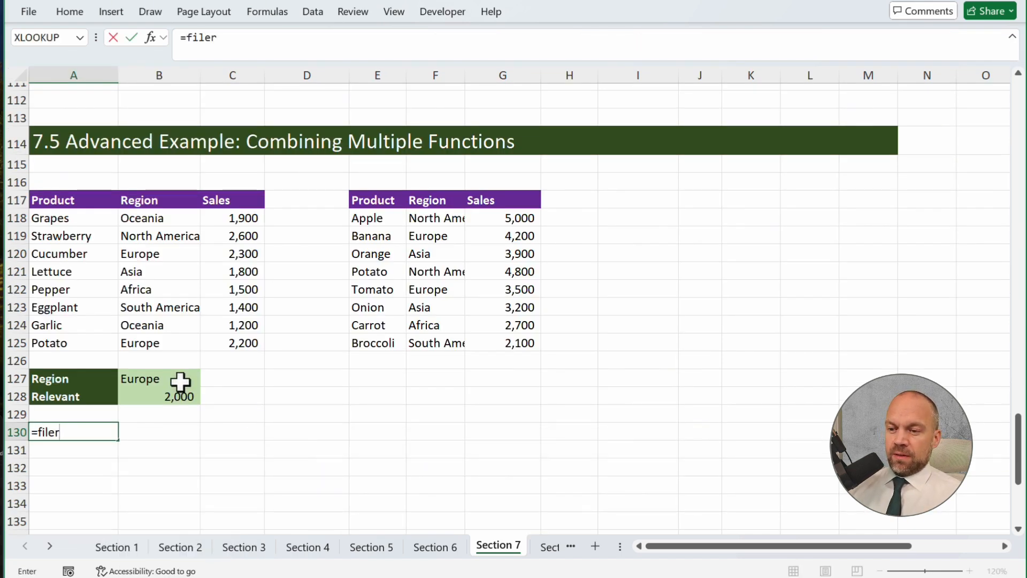
{"action": "key", "text": "BackSpace"}
{"action": "key", "text": "Tab"}
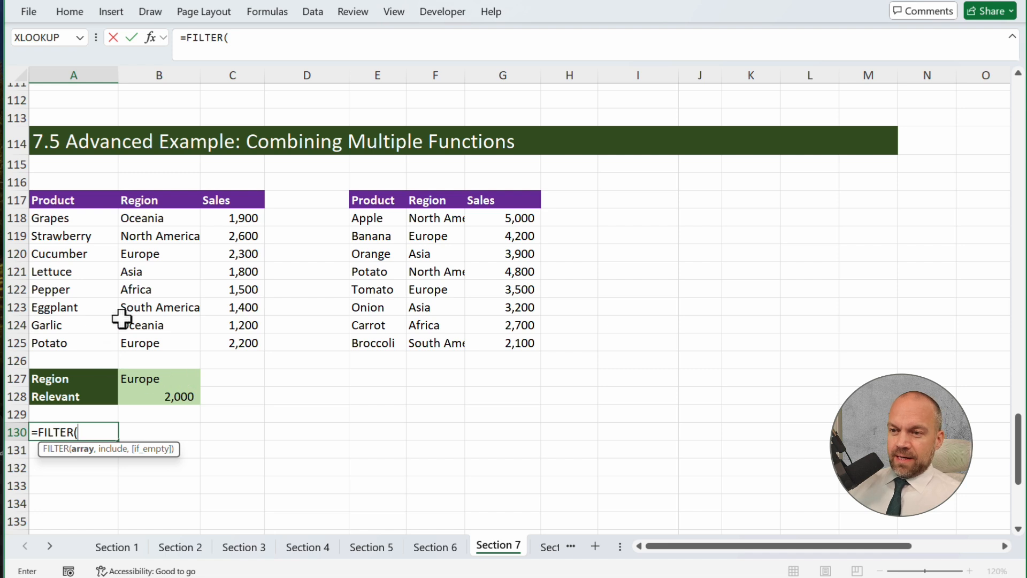
{"action": "left_click_drag", "start_coordinate": [84, 217], "coordinate": [231, 342]}
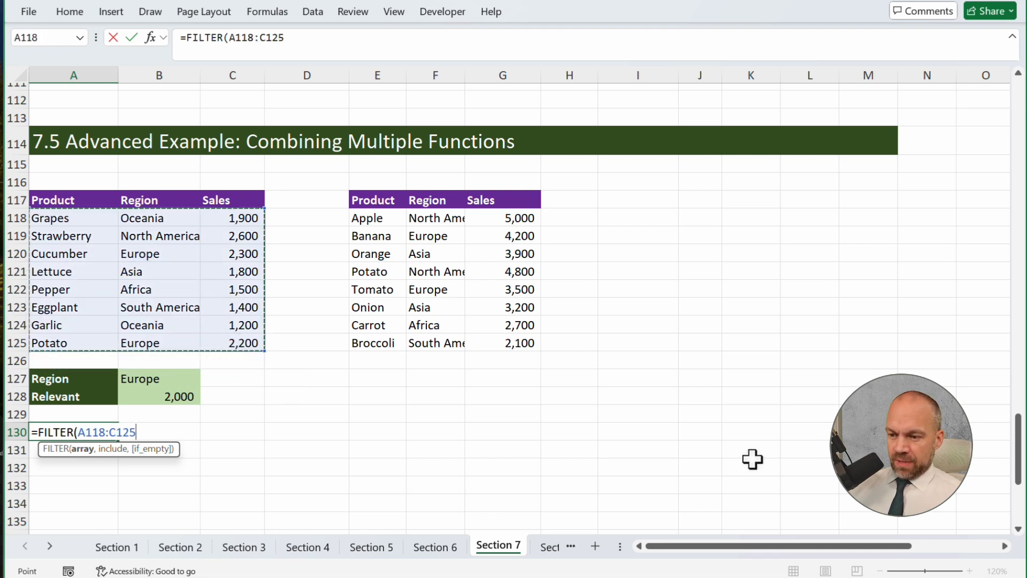
Complete the A130 FILTER formula with the condition that the regions B118:B125 equal the region in B127
{"action": "type", "text": ","}
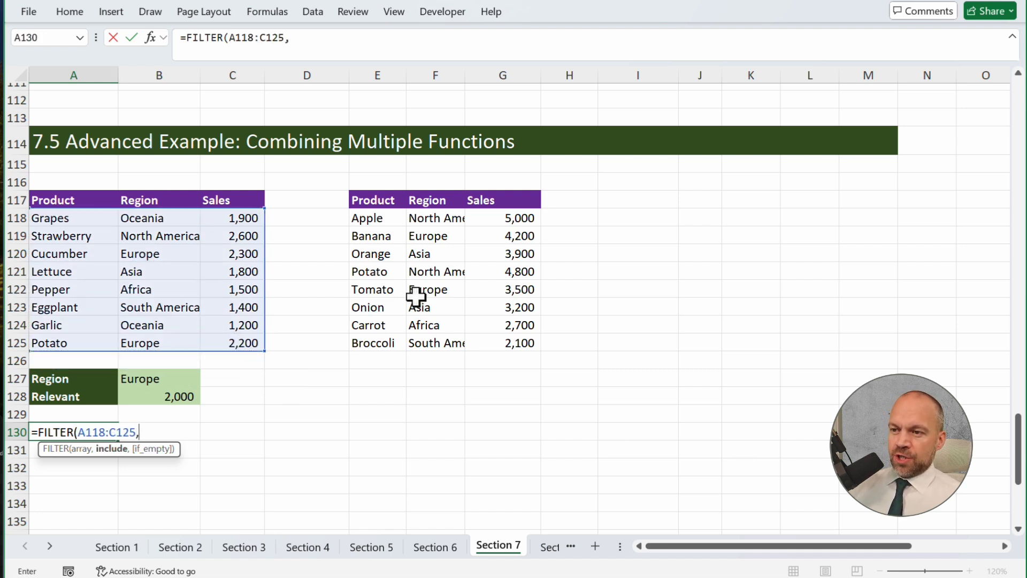
{"action": "left_click_drag", "start_coordinate": [148, 217], "coordinate": [161, 340]}
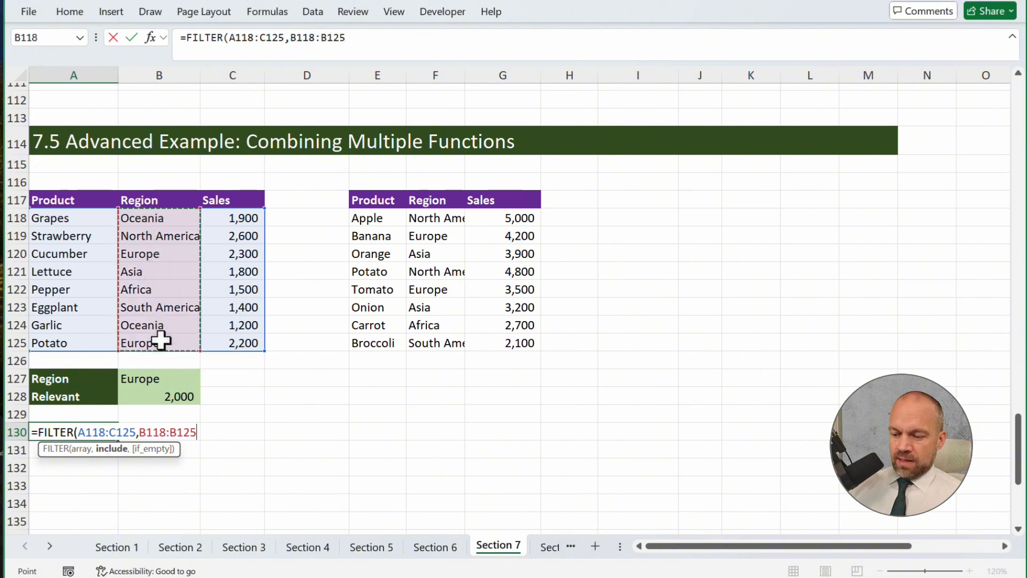
{"action": "type", "text": "="}
{"action": "left_click", "coordinate": [161, 380]}
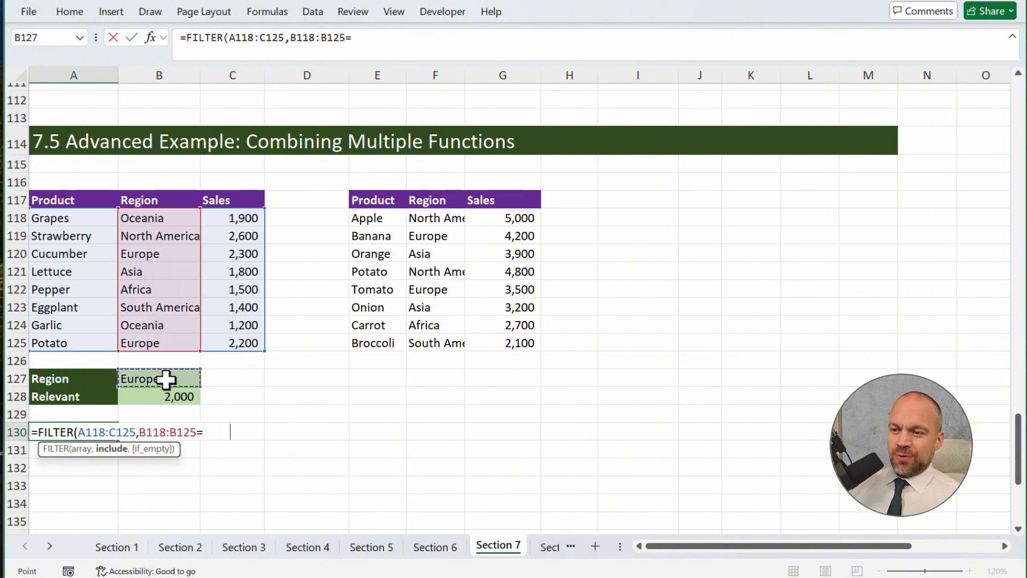
{"action": "key", "text": "Return"}
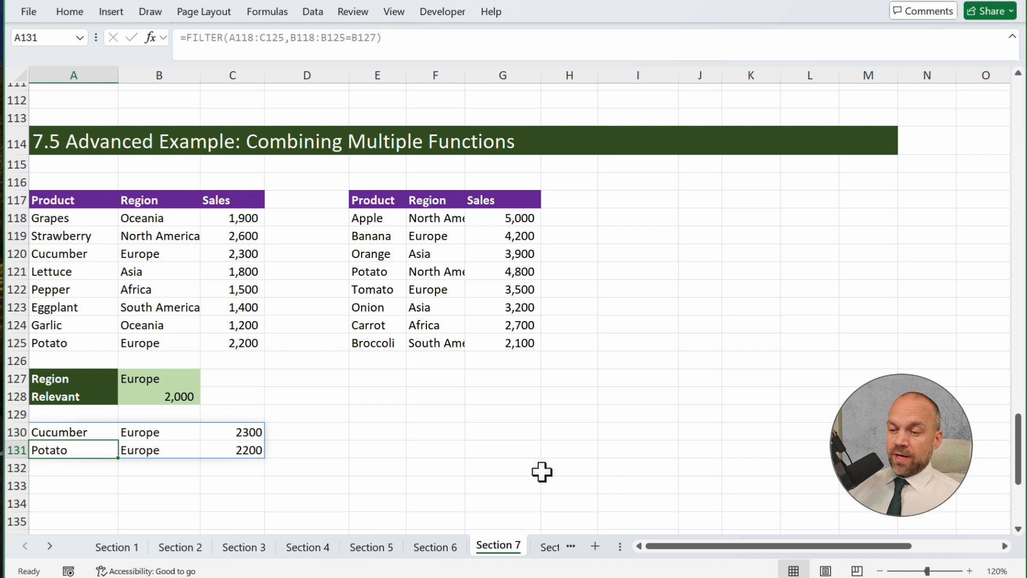
Start a FILTER formula in E130 with the second sales table E118:G125 as its array
{"action": "key", "text": "Up"}
{"action": "key", "text": "Right"}
{"action": "key", "text": "Right"}
{"action": "key", "text": "Right"}
{"action": "key", "text": "Right"}
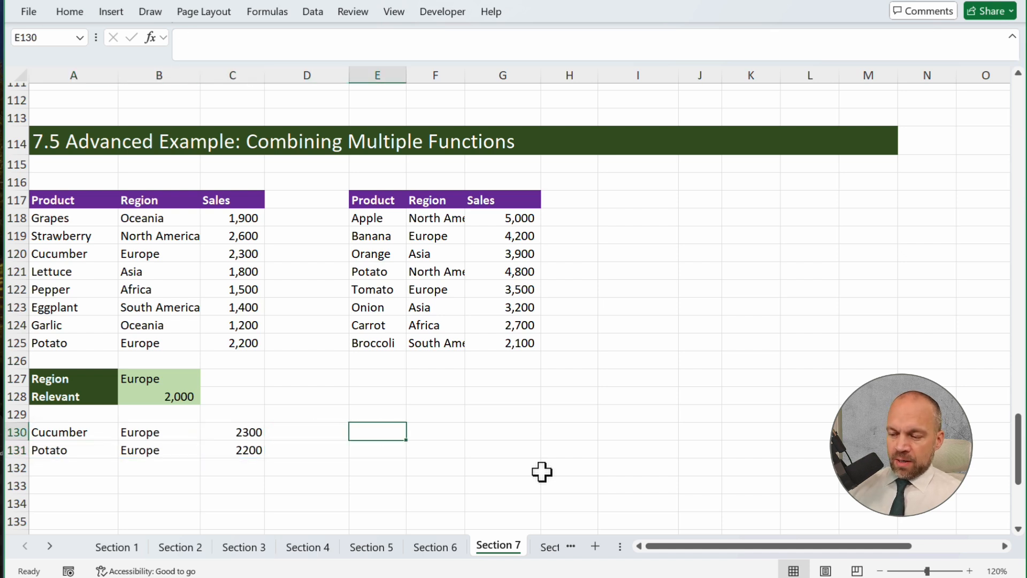
{"action": "type", "text": "=fil"}
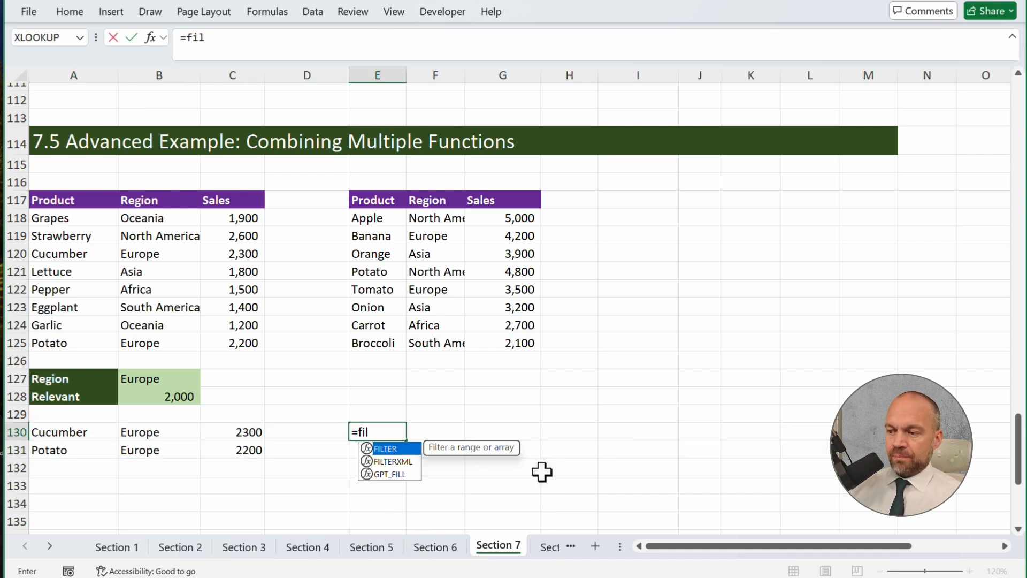
{"action": "key", "text": "Tab"}
{"action": "left_click_drag", "start_coordinate": [388, 219], "coordinate": [492, 343]}
Complete the E130 FILTER formula with the condition that the regions F118:F125 equal the region in B127
{"action": "type", "text": ","}
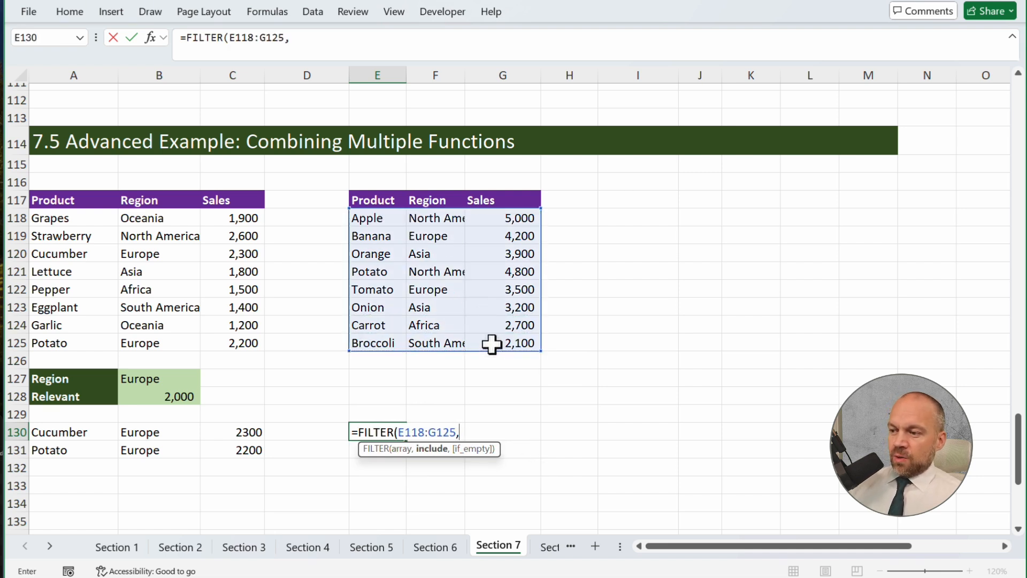
{"action": "left_click_drag", "start_coordinate": [438, 220], "coordinate": [441, 343]}
{"action": "type", "text": "="}
{"action": "left_click", "coordinate": [198, 381]}
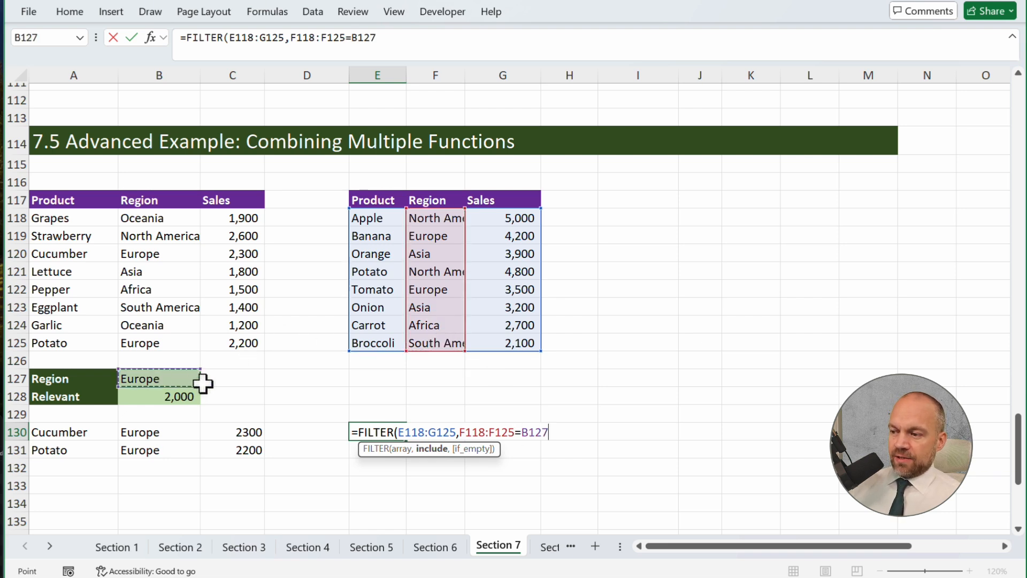
{"action": "key", "text": "Return"}
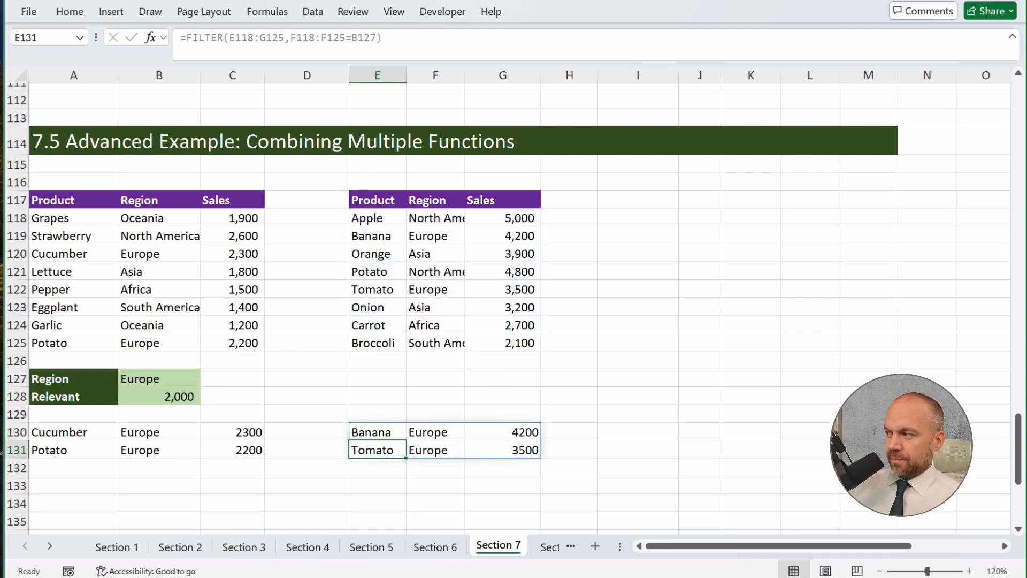
{"action": "left_click", "coordinate": [642, 397]}
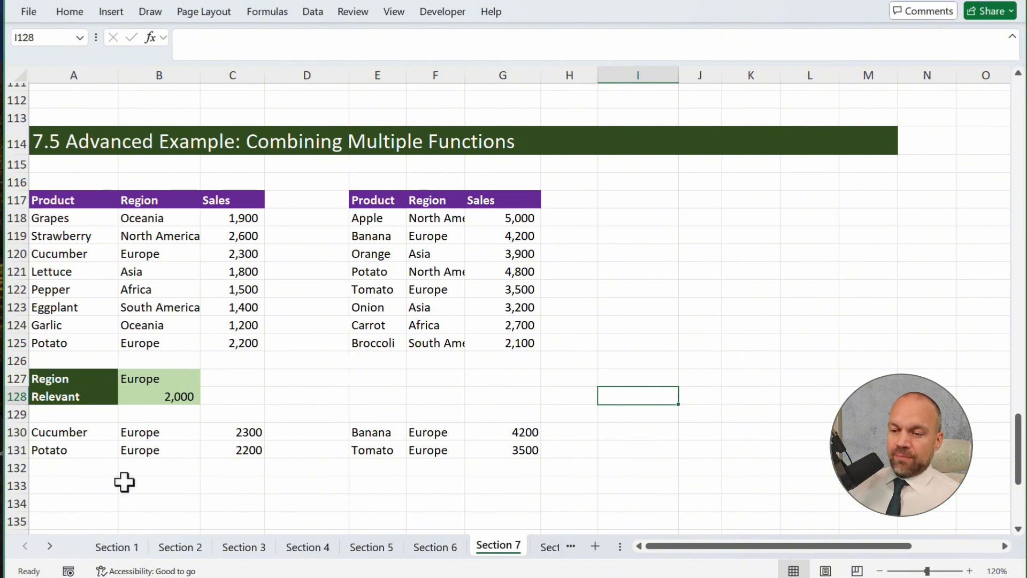
Enter a VSTACK formula in A133 that stacks the two filtered results A130:C131 and E130:G131
{"action": "left_click", "coordinate": [96, 486]}
{"action": "type", "text": "=vs"}
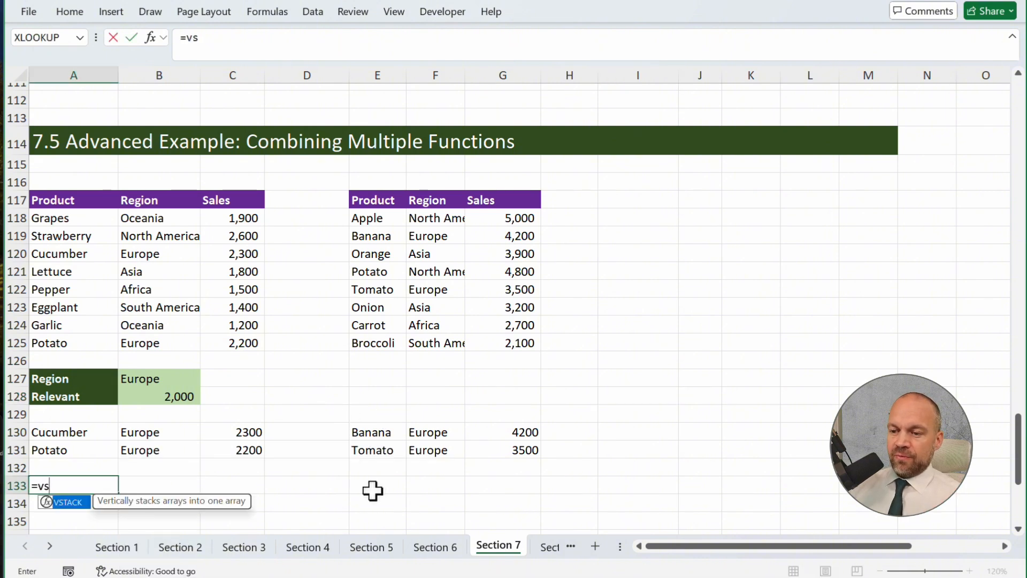
{"action": "key", "text": "Tab"}
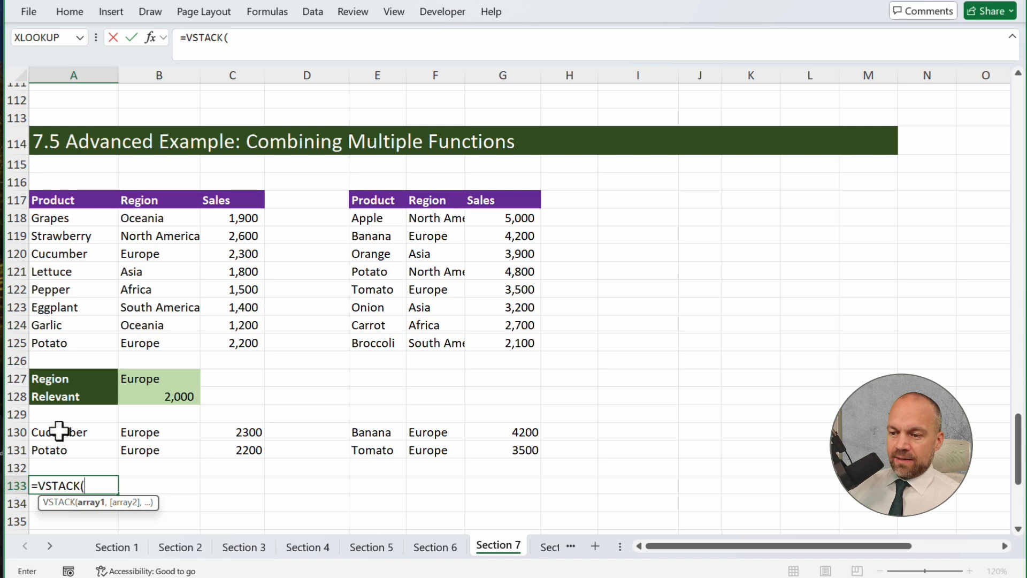
{"action": "left_click_drag", "start_coordinate": [57, 433], "coordinate": [251, 451]}
{"action": "type", "text": ","}
{"action": "left_click_drag", "start_coordinate": [370, 428], "coordinate": [495, 448]}
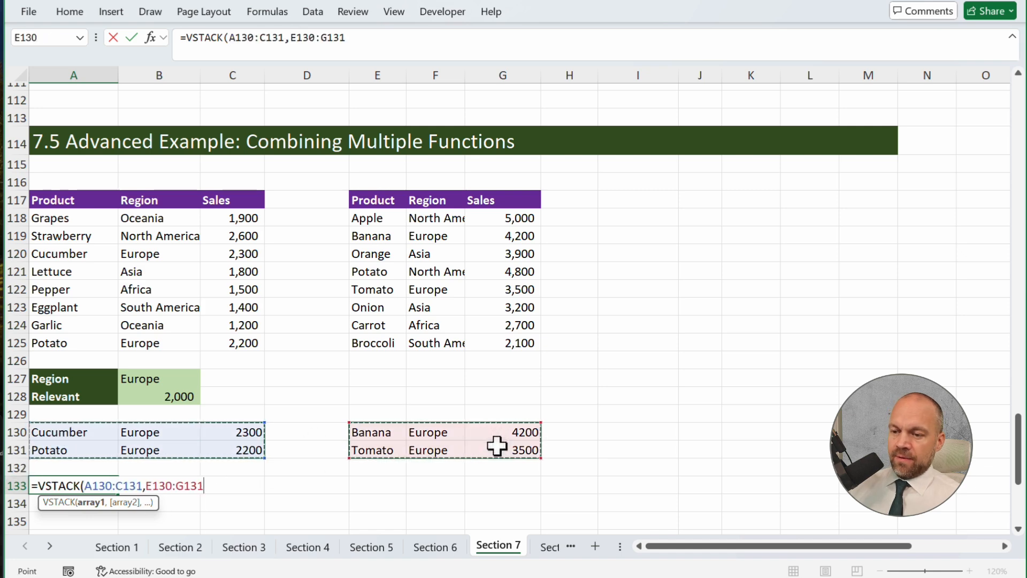
{"action": "key", "text": "Return"}
Start a FILTER formula in A138 with the stacked spill range A133# as its array
{"action": "scroll", "coordinate": [481, 410], "scroll_direction": "down", "scroll_amount": 2}
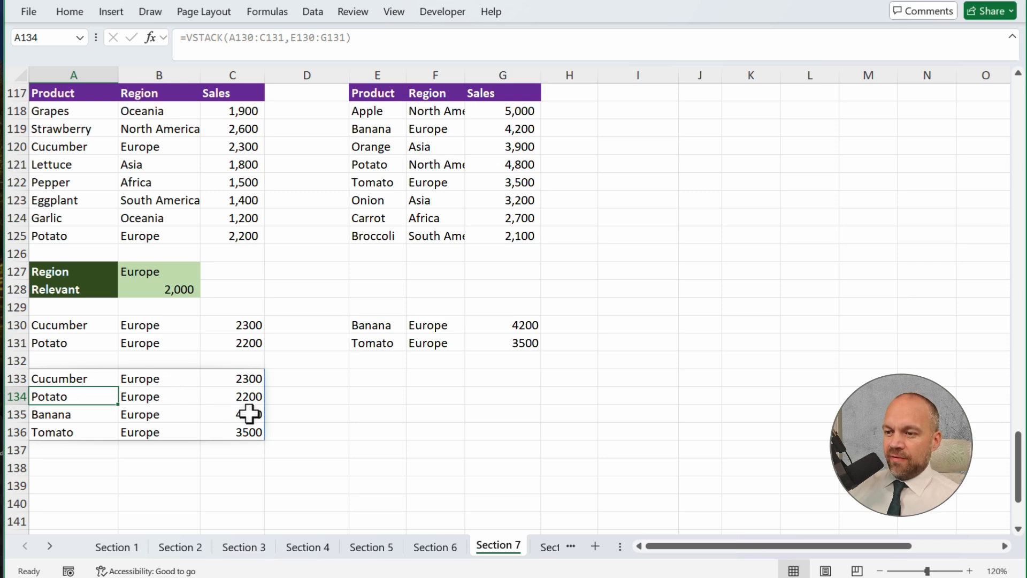
{"action": "scroll", "coordinate": [310, 423], "scroll_direction": "down", "scroll_amount": 2}
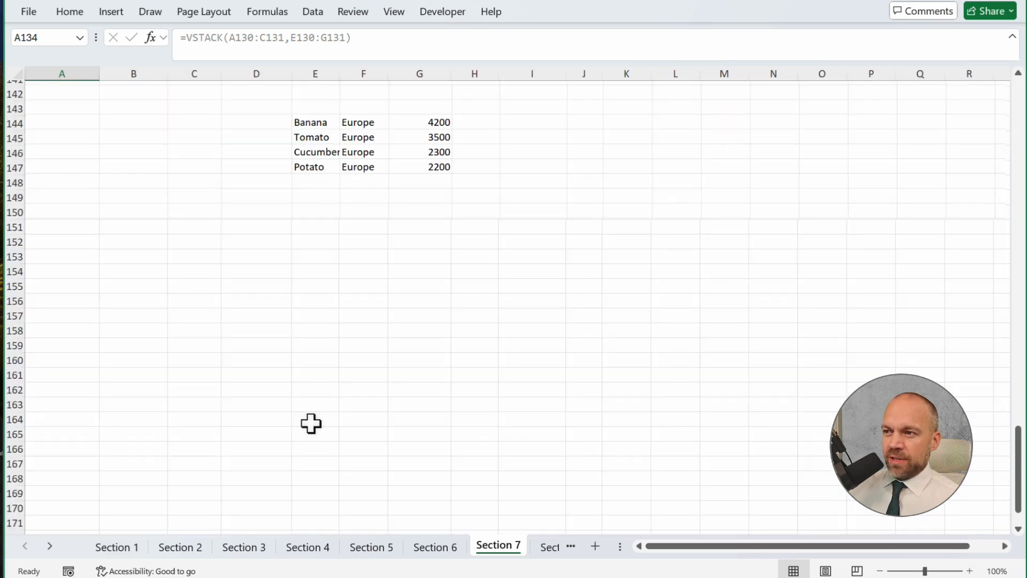
{"action": "scroll", "coordinate": [311, 423], "scroll_direction": "up", "scroll_amount": 10}
{"action": "left_click", "coordinate": [314, 423]}
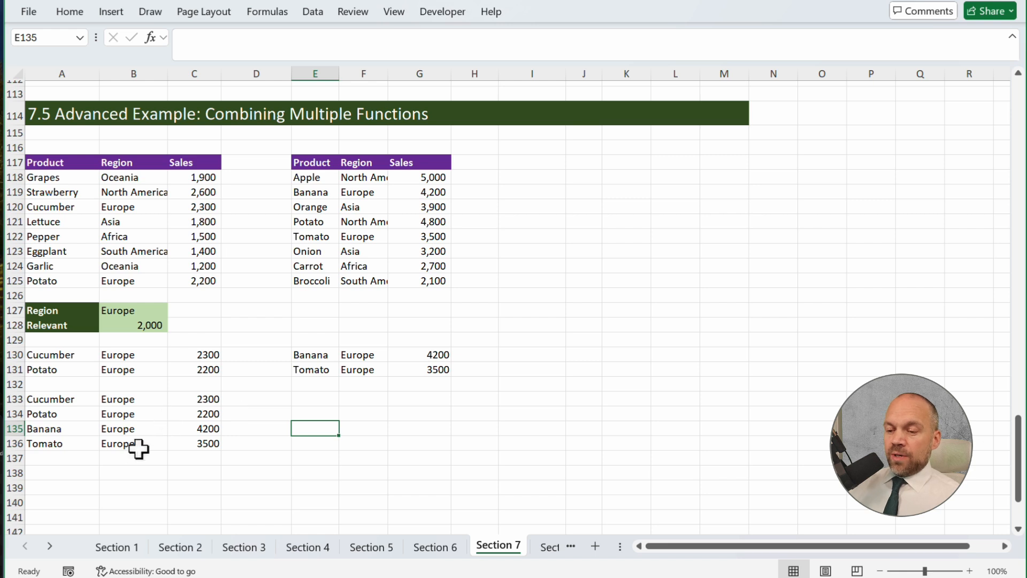
{"action": "left_click", "coordinate": [70, 472]}
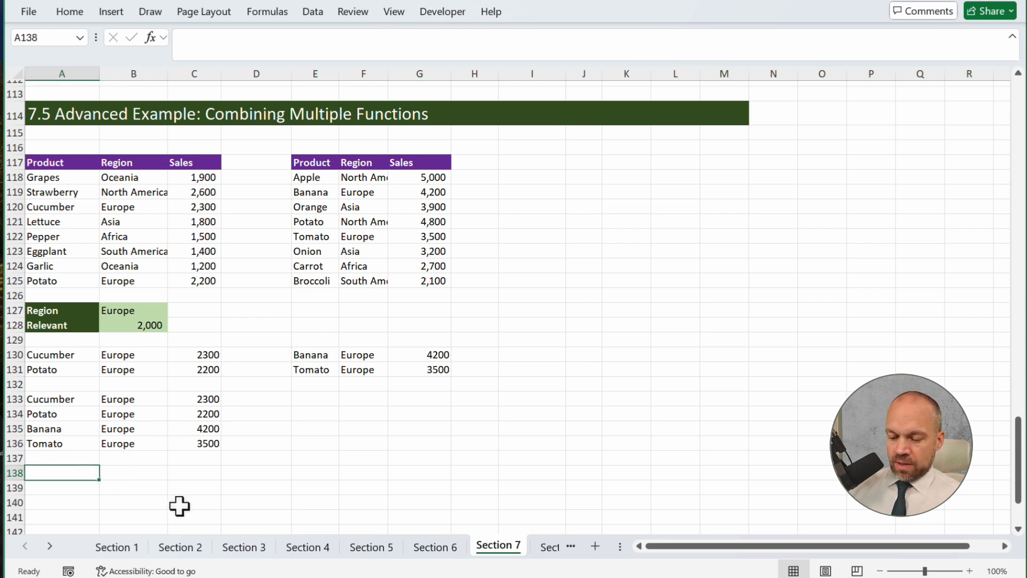
{"action": "type", "text": "=fil"}
{"action": "key", "text": "Tab"}
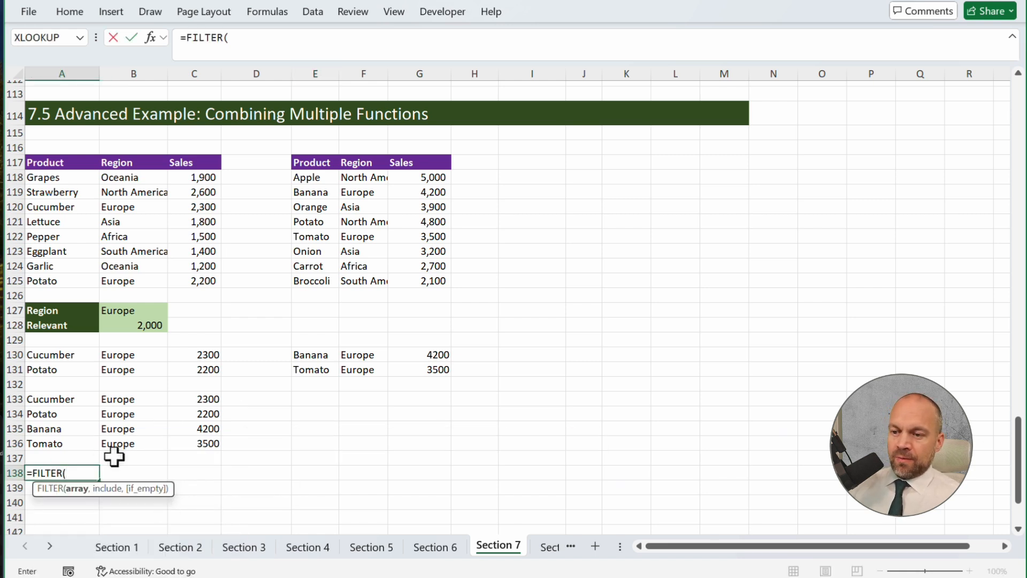
{"action": "left_click_drag", "start_coordinate": [73, 404], "coordinate": [187, 450]}
Complete the A138 FILTER formula with the condition that the sales C133:C136 exceed the threshold in B128
{"action": "type", "text": ","}
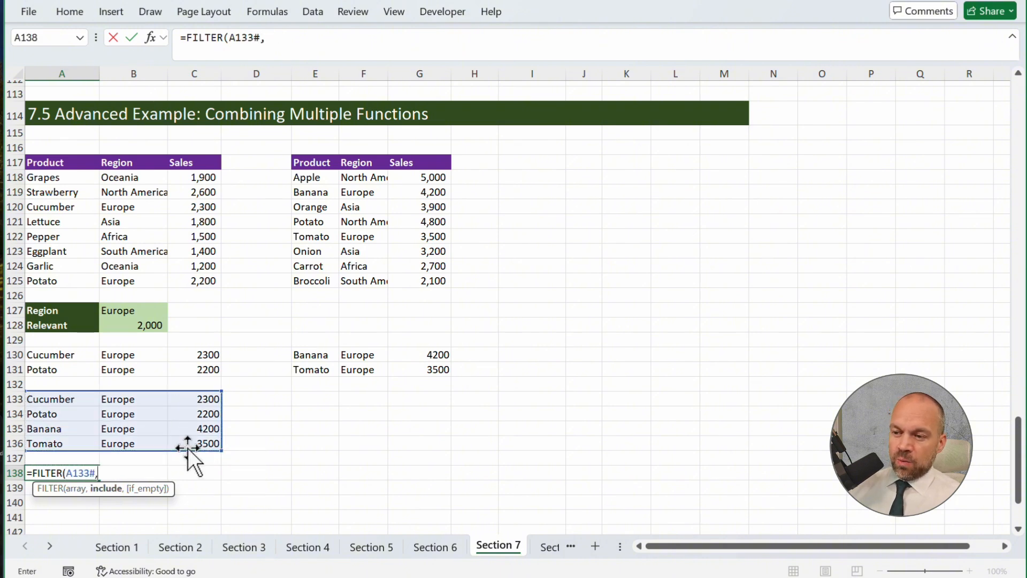
{"action": "left_click_drag", "start_coordinate": [195, 398], "coordinate": [198, 444]}
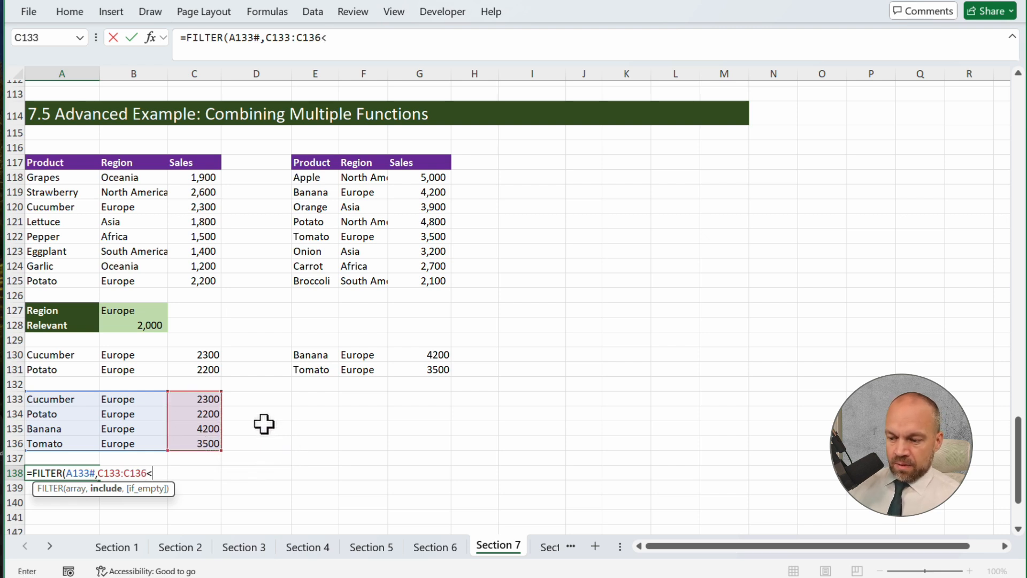
{"action": "type", "text": ">"}
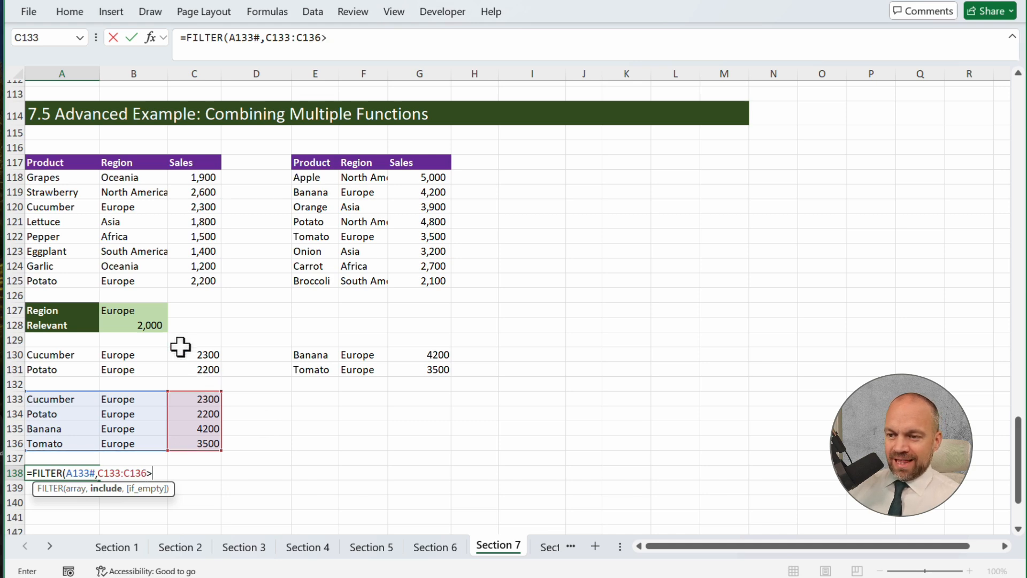
{"action": "left_click", "coordinate": [152, 326]}
{"action": "key", "text": "Return"}
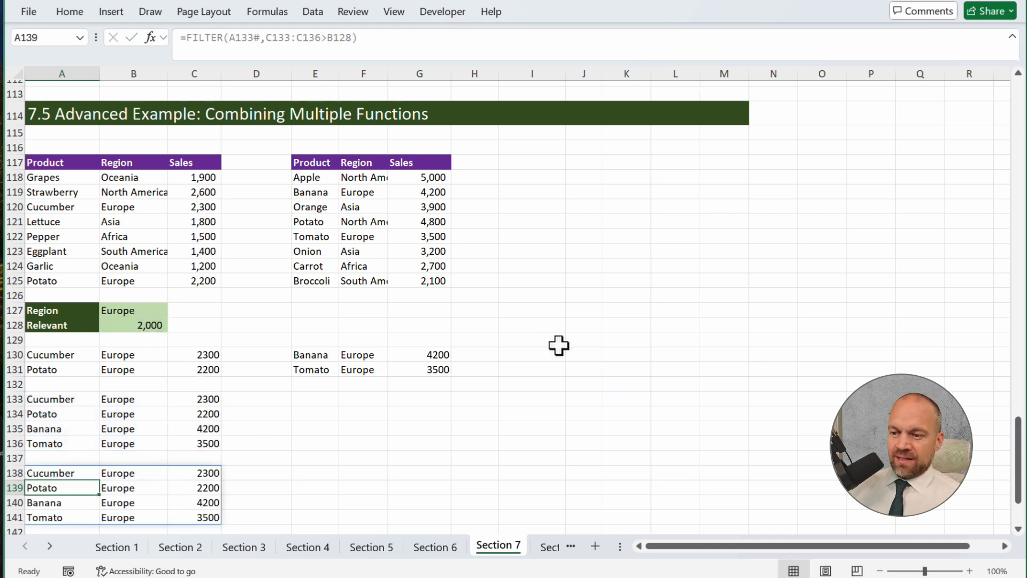
{"action": "key", "text": "Up"}
Test the sales filter by setting the Relevant threshold in B128 to 3,000, and restore it to 2,000
{"action": "scroll", "coordinate": [310, 307], "scroll_direction": "down", "scroll_amount": 1}
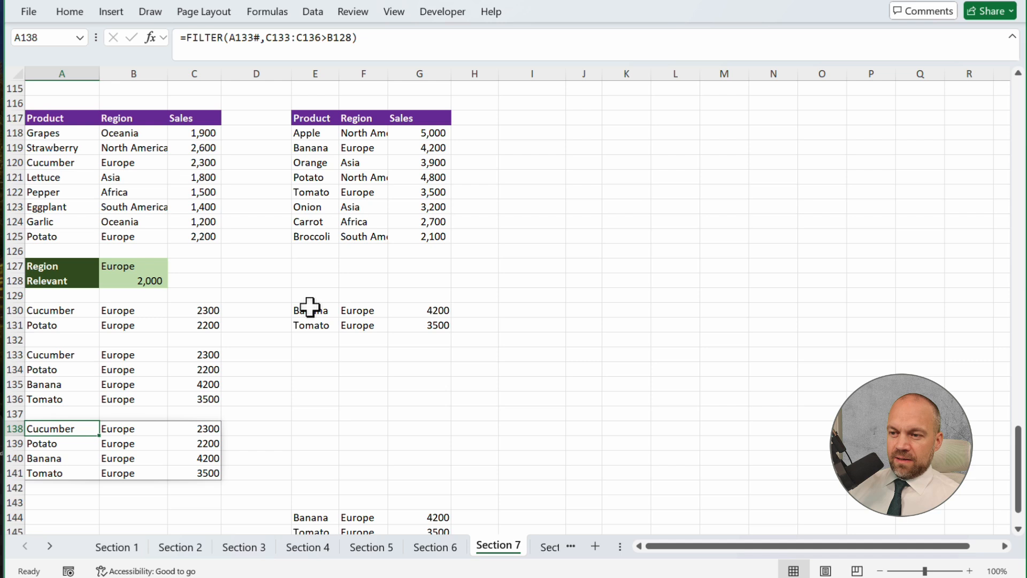
{"action": "left_click", "coordinate": [135, 282]}
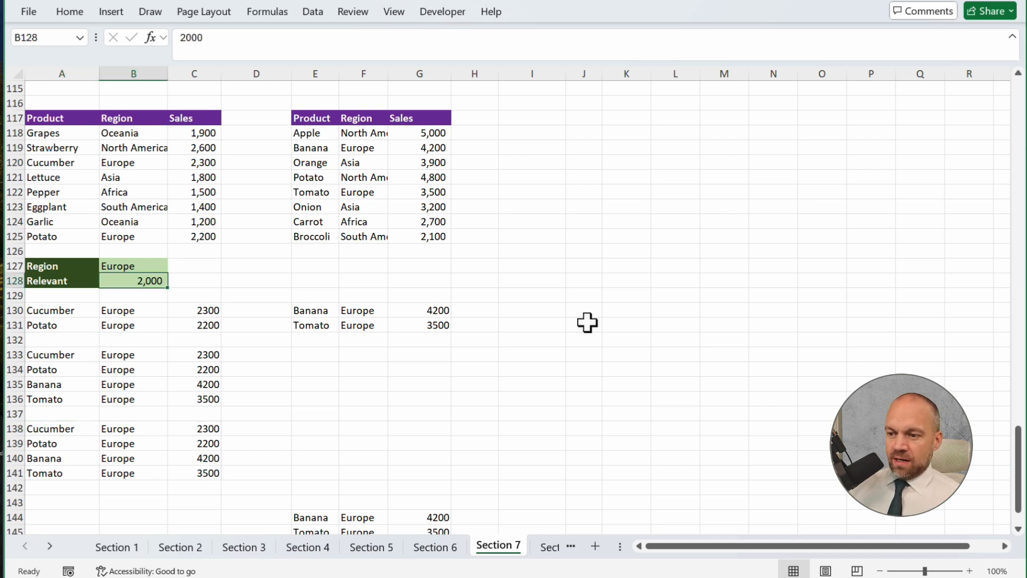
{"action": "type", "text": "30"}
{"action": "key", "text": "Return"}
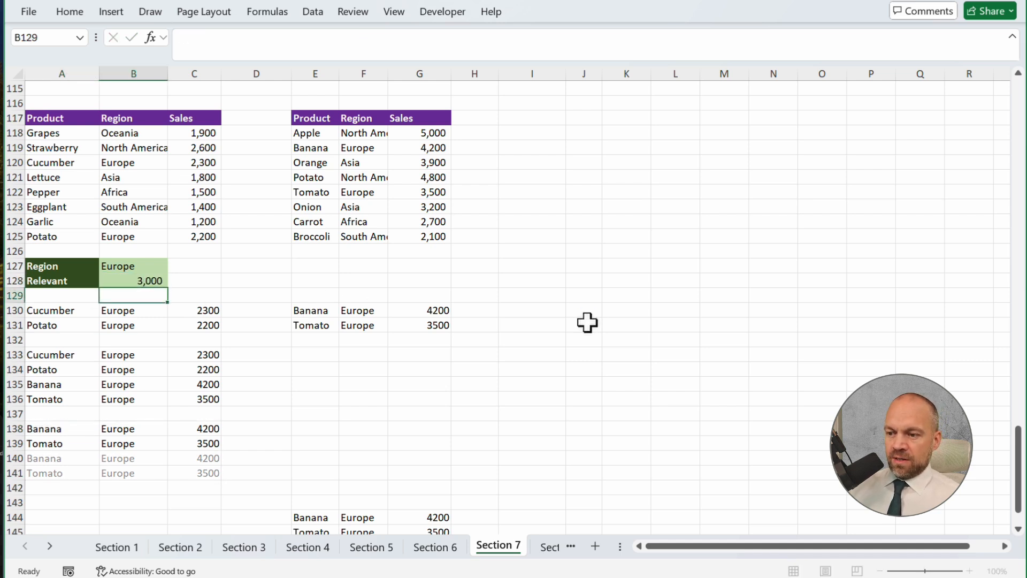
{"action": "key", "text": "Up"}
{"action": "type", "text": "20"}
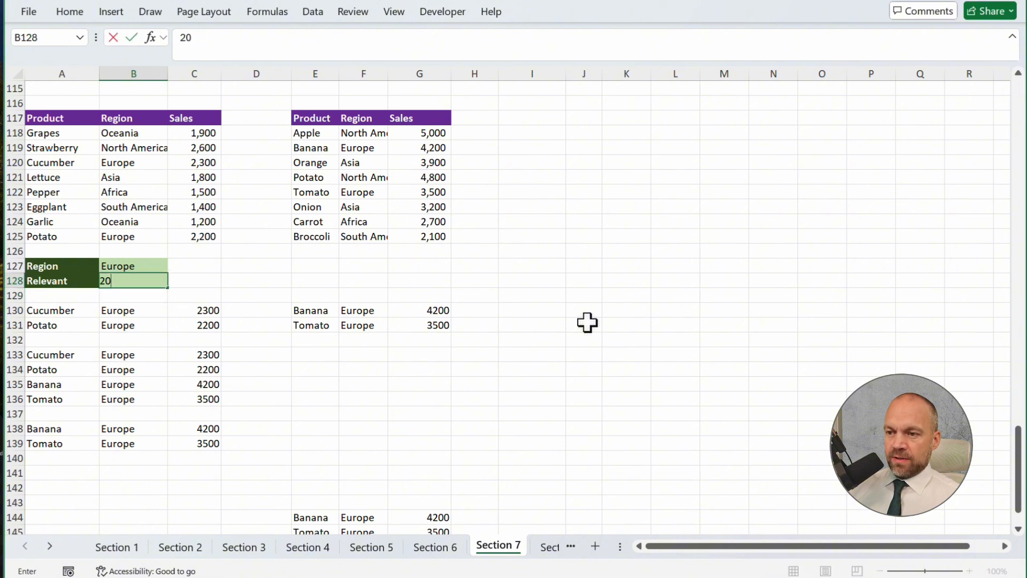
{"action": "key", "text": "Return"}
Start a SORT formula in A144 with the filtered spill range A138# as its array
{"action": "scroll", "coordinate": [83, 423], "scroll_direction": "down", "scroll_amount": 2}
{"action": "left_click", "coordinate": [83, 414]}
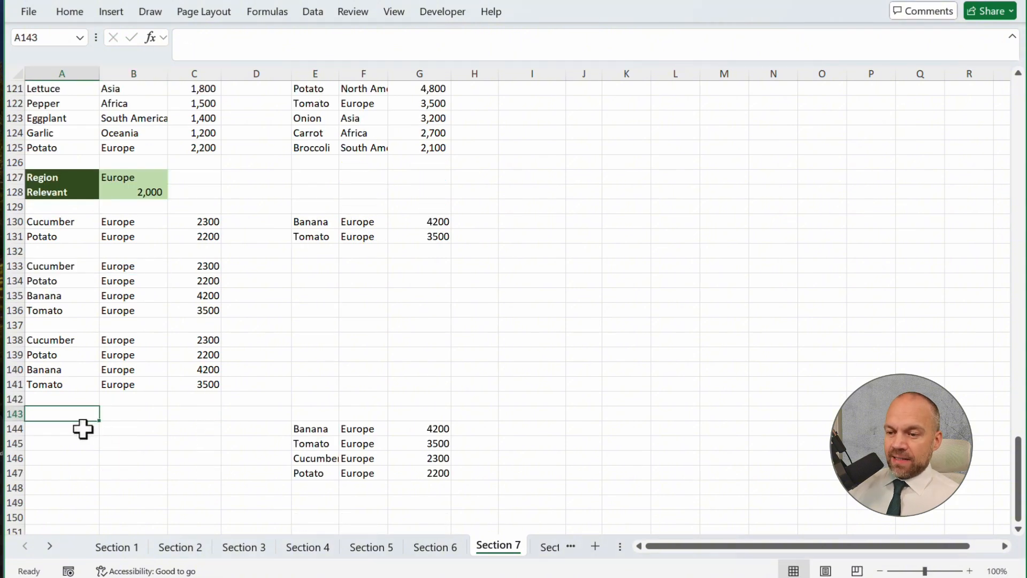
{"action": "left_click", "coordinate": [68, 430]}
{"action": "type", "text": "=sor"}
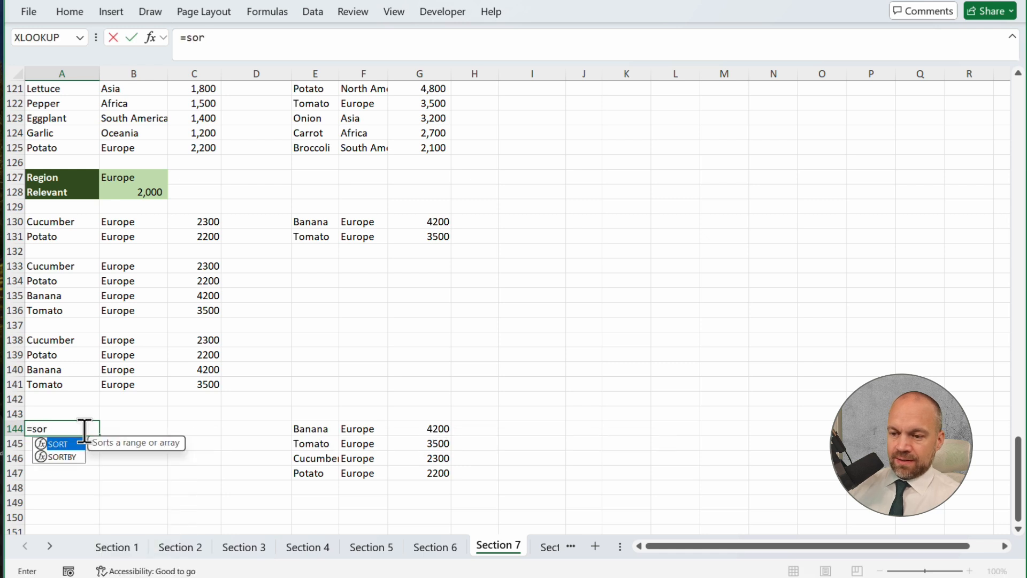
{"action": "key", "text": "Tab"}
{"action": "left_click_drag", "start_coordinate": [62, 339], "coordinate": [184, 389]}
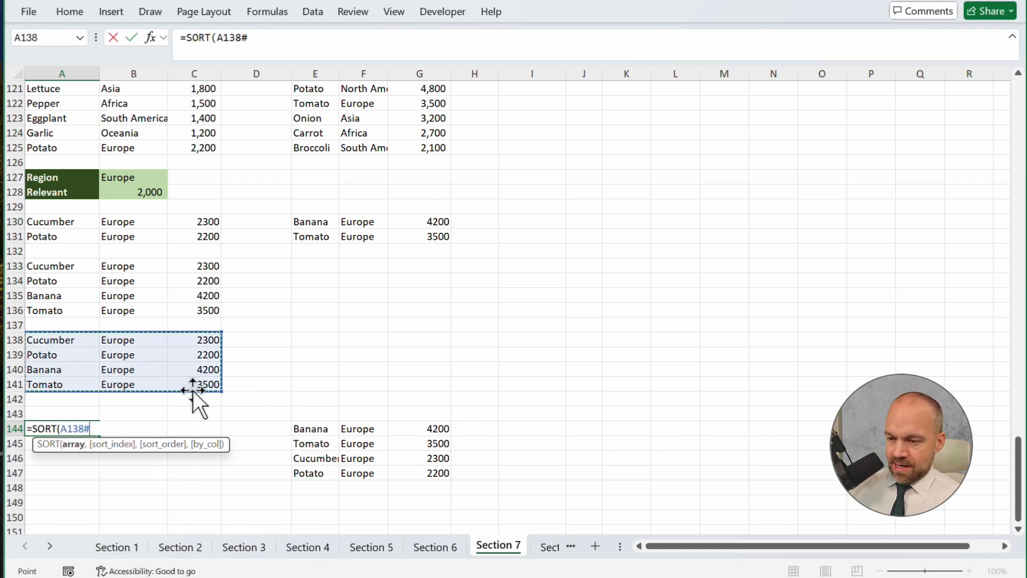
Complete the A144 SORT formula with sort index 3 and sort order -1 for descending sales
{"action": "type", "text": ","}
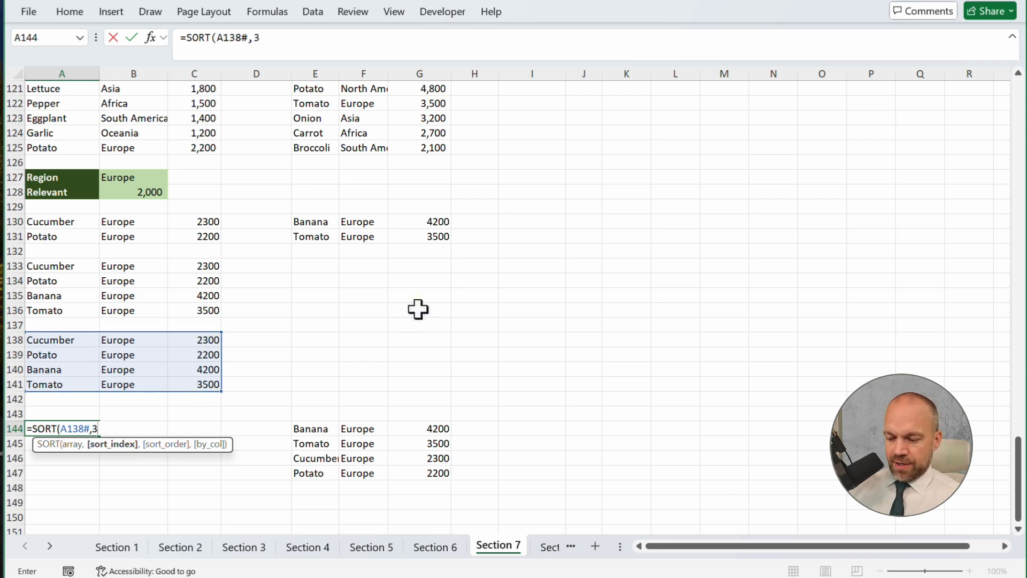
{"action": "type", "text": "3"}
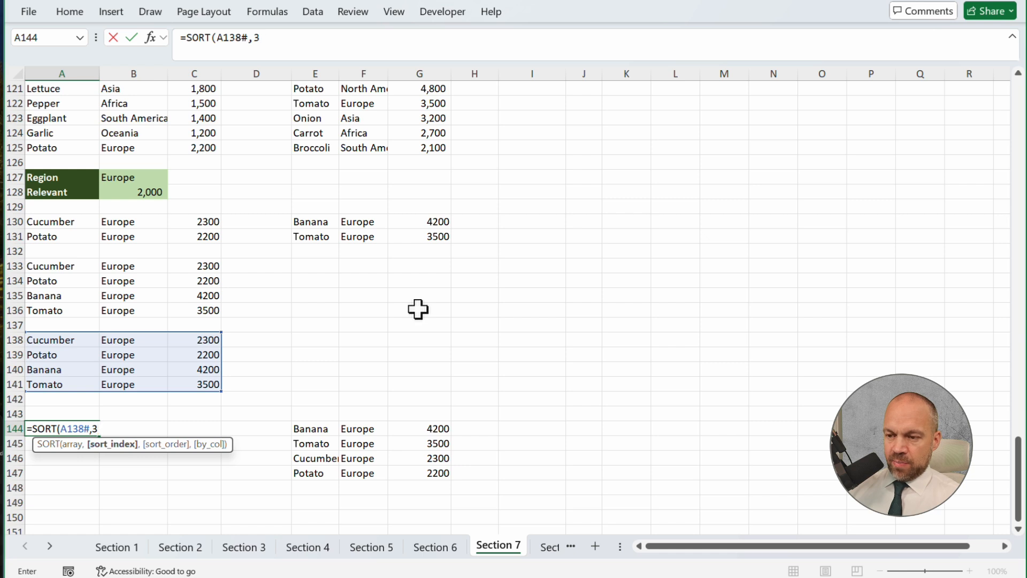
{"action": "type", "text": ",-1"}
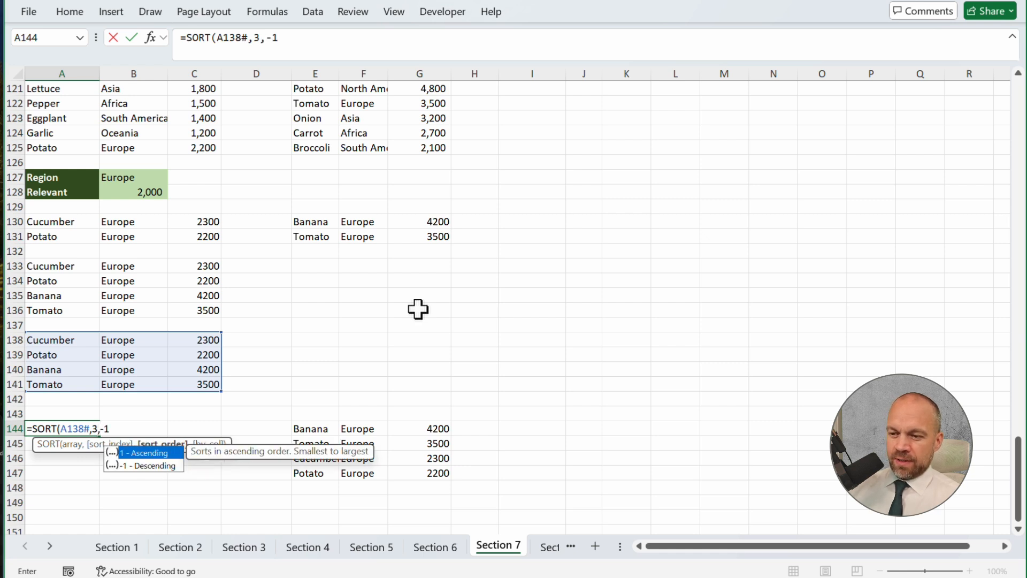
{"action": "key", "text": "ctrl+Return"}
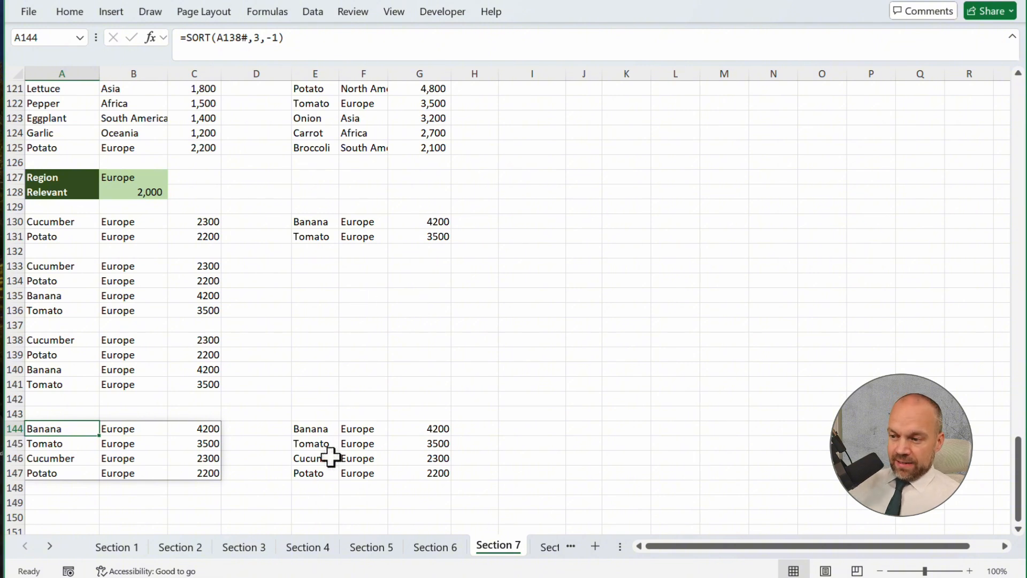
{"action": "left_click_drag", "start_coordinate": [310, 428], "coordinate": [432, 458]}
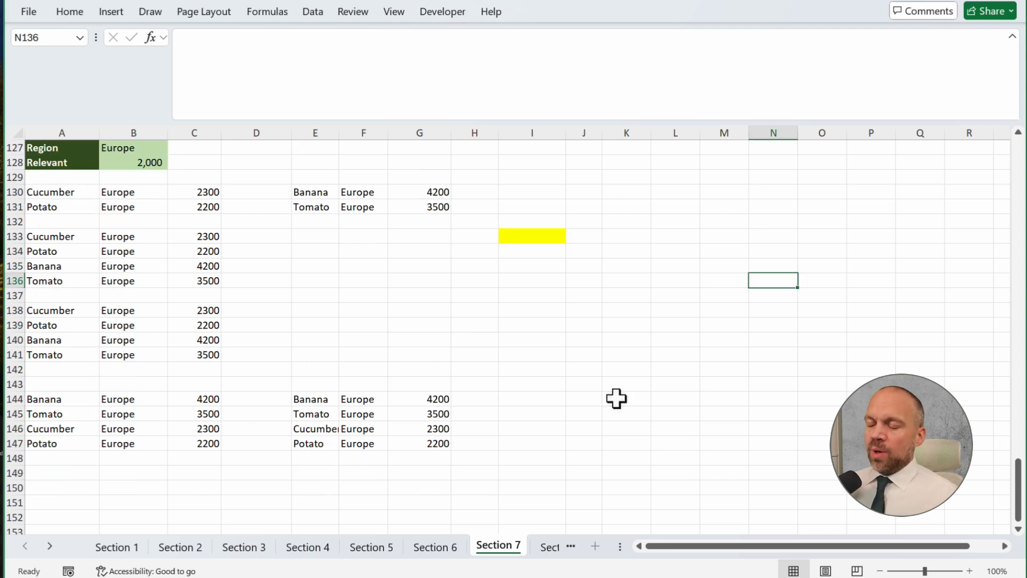
Copy the SORT formula text from A144 into the yellow cell I133
{"action": "left_click", "coordinate": [59, 399]}
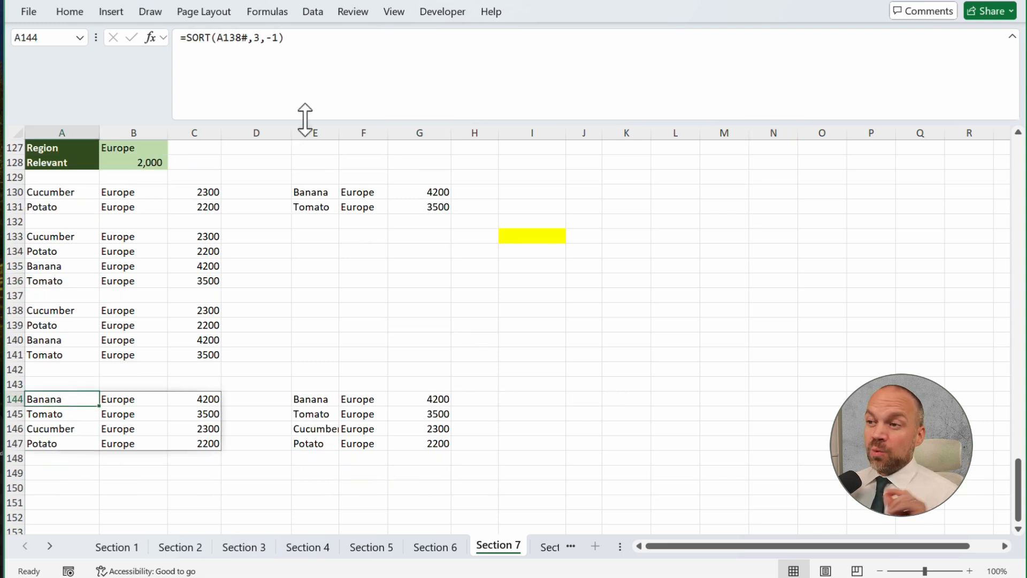
{"action": "left_click", "coordinate": [335, 50]}
{"action": "key", "text": "Return"}
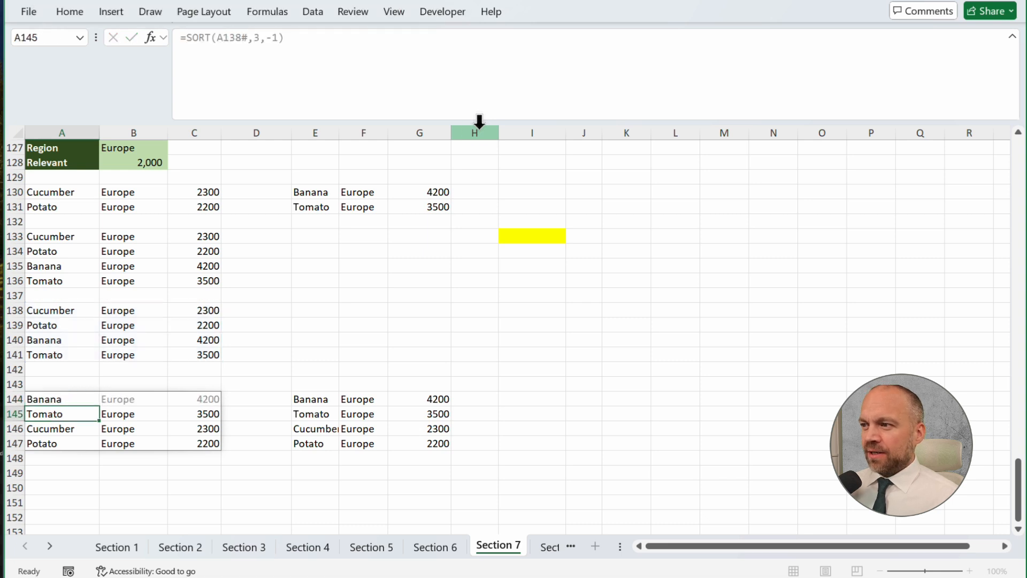
{"action": "left_click", "coordinate": [532, 236]}
{"action": "left_click", "coordinate": [332, 63]}
{"action": "type", "text": "=SORT(A138#,3,-1)"}
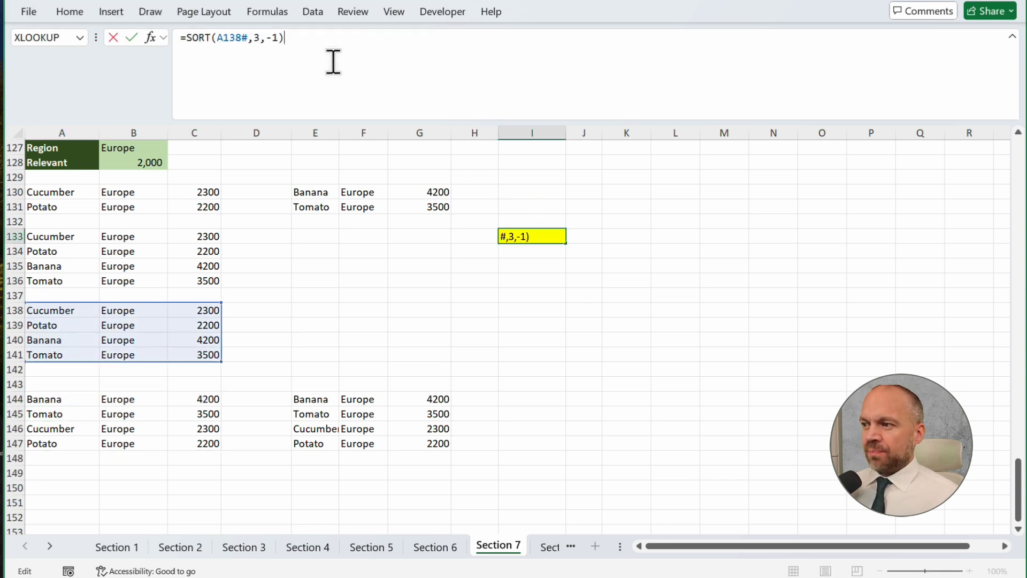
{"action": "key", "text": "Return"}
Replace the A138# reference in the I133 formula with the FILTER(A133#,C133:C136>B128) expression copied from A138
{"action": "left_click", "coordinate": [523, 236]}
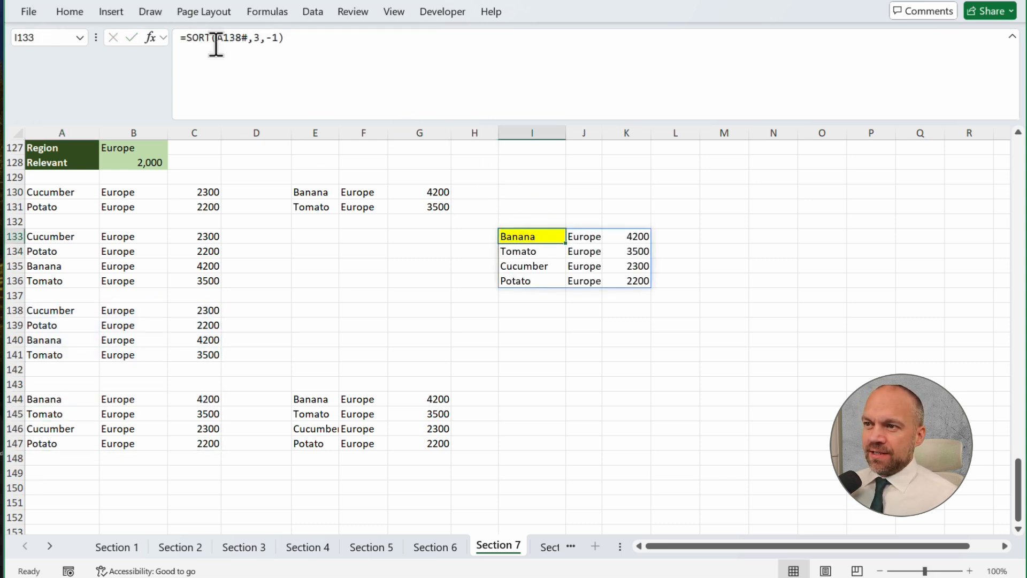
{"action": "left_click_drag", "start_coordinate": [217, 39], "coordinate": [241, 38]}
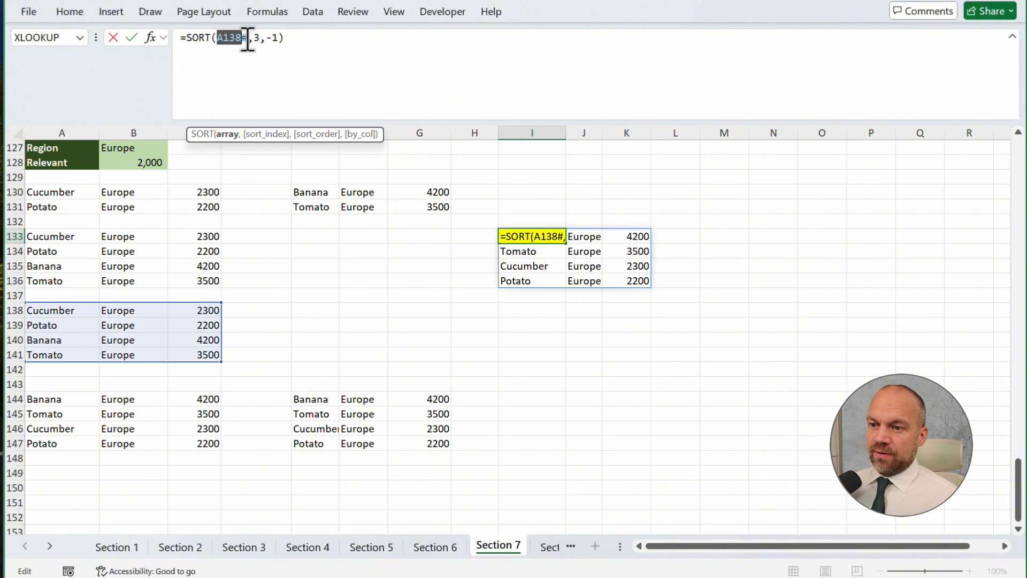
{"action": "key", "text": "Return"}
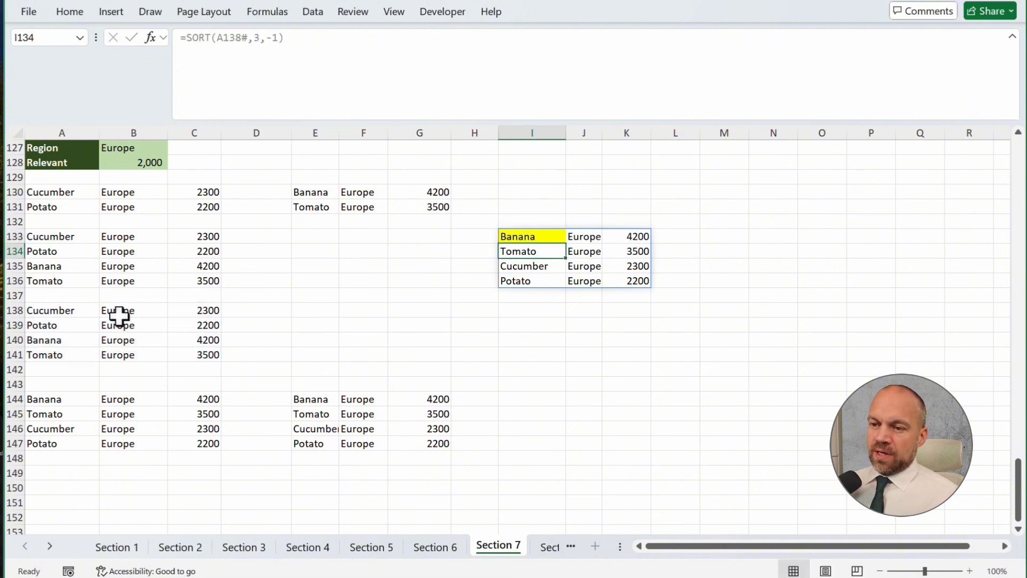
{"action": "left_click", "coordinate": [94, 313]}
{"action": "left_click_drag", "start_coordinate": [364, 39], "coordinate": [185, 38]}
{"action": "key", "text": "ctrl+c"}
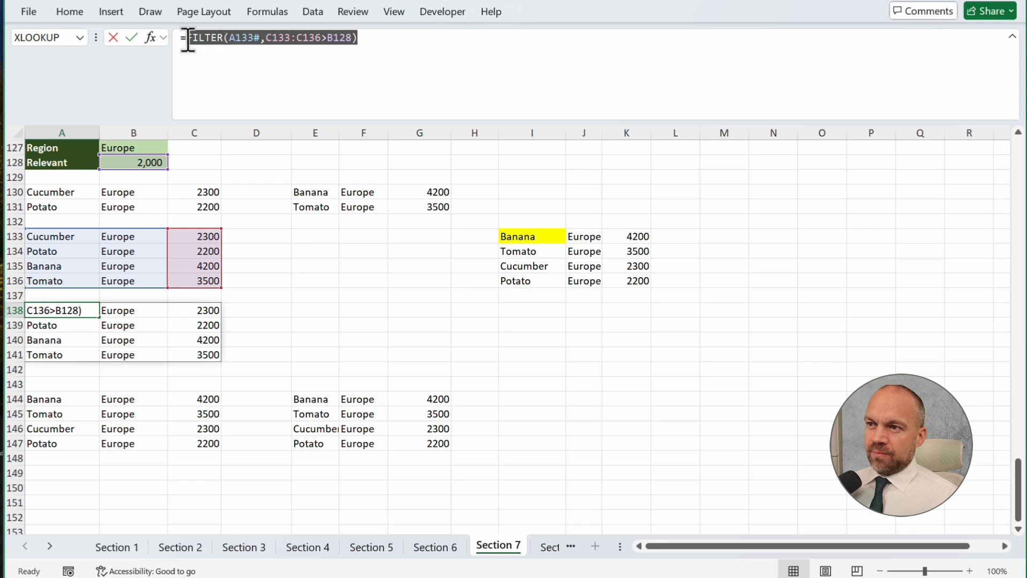
{"action": "key", "text": "Return"}
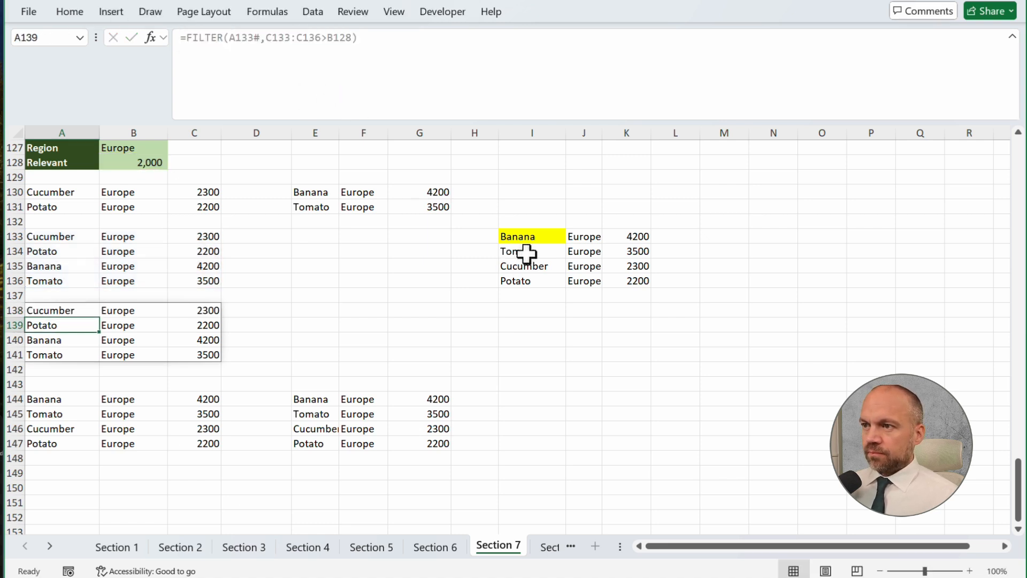
{"action": "left_click", "coordinate": [527, 236]}
{"action": "left_click", "coordinate": [220, 38]}
{"action": "left_click_drag", "start_coordinate": [219, 38], "coordinate": [245, 39]}
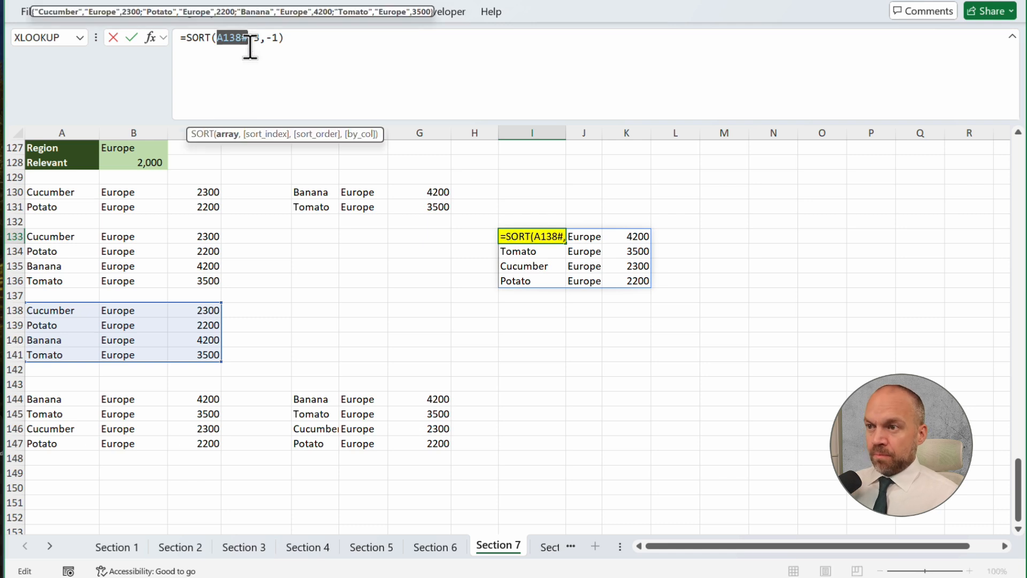
{"action": "key", "text": "ctrl+v"}
{"action": "key", "text": "Return"}
{"action": "key", "text": "Up"}
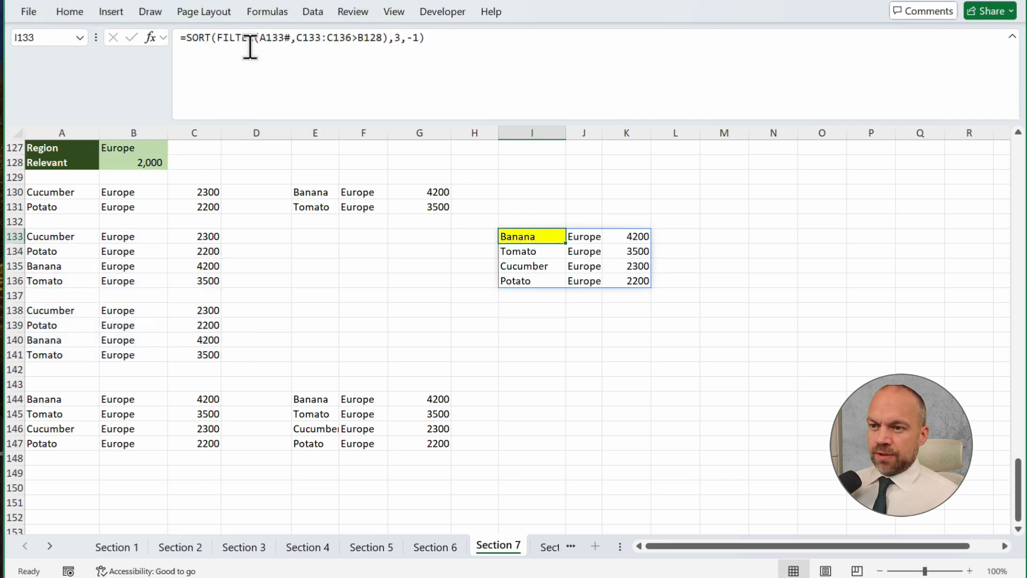
Replace the A133# reference in the I133 formula with the VSTACK(A130:C131,E130:G131) expression copied from A133
{"action": "left_click", "coordinate": [273, 39]}
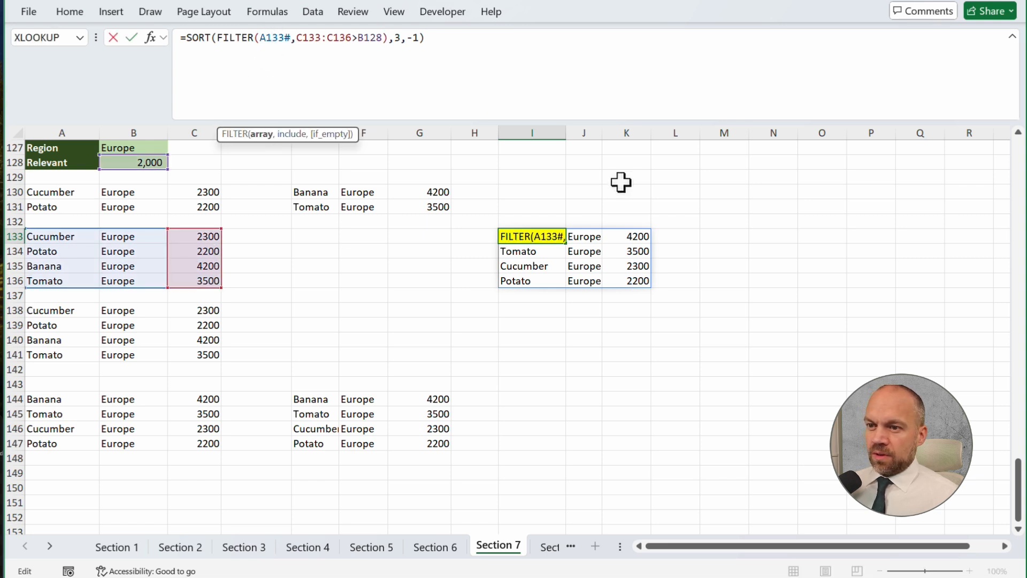
{"action": "key", "text": "Escape"}
{"action": "left_click", "coordinate": [75, 234]}
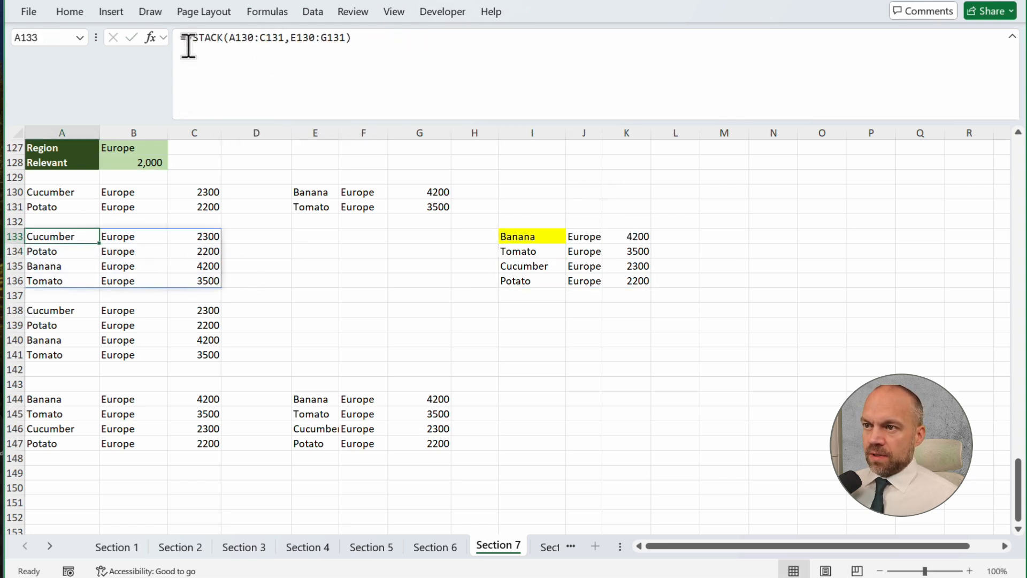
{"action": "left_click_drag", "start_coordinate": [187, 38], "coordinate": [363, 42]}
{"action": "key", "text": "ctrl+c"}
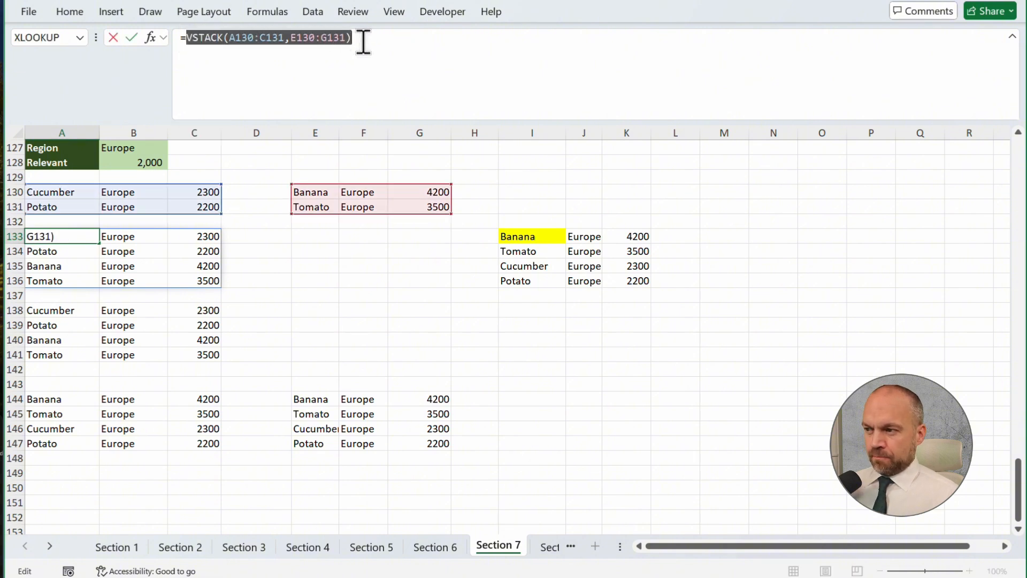
{"action": "key", "text": "Return"}
{"action": "left_click", "coordinate": [527, 236]}
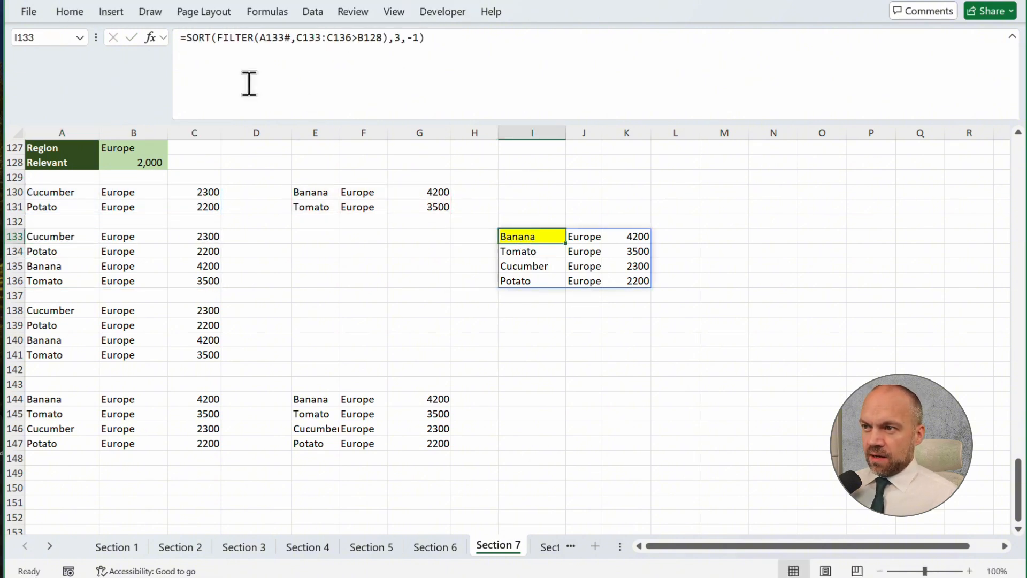
{"action": "left_click_drag", "start_coordinate": [260, 39], "coordinate": [283, 38]}
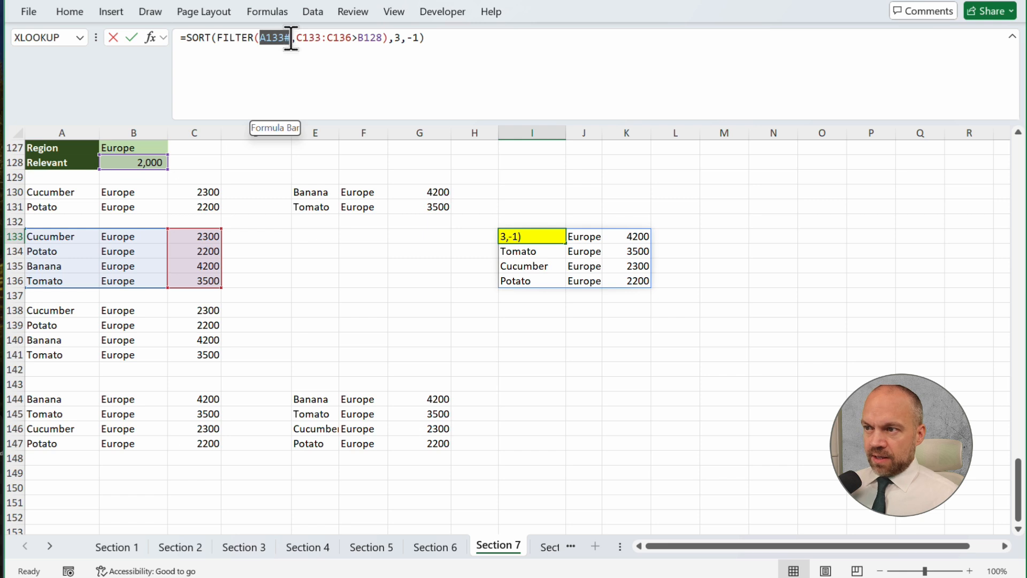
{"action": "key", "text": "ctrl+v"}
{"action": "key", "text": "Return"}
{"action": "key", "text": "Up"}
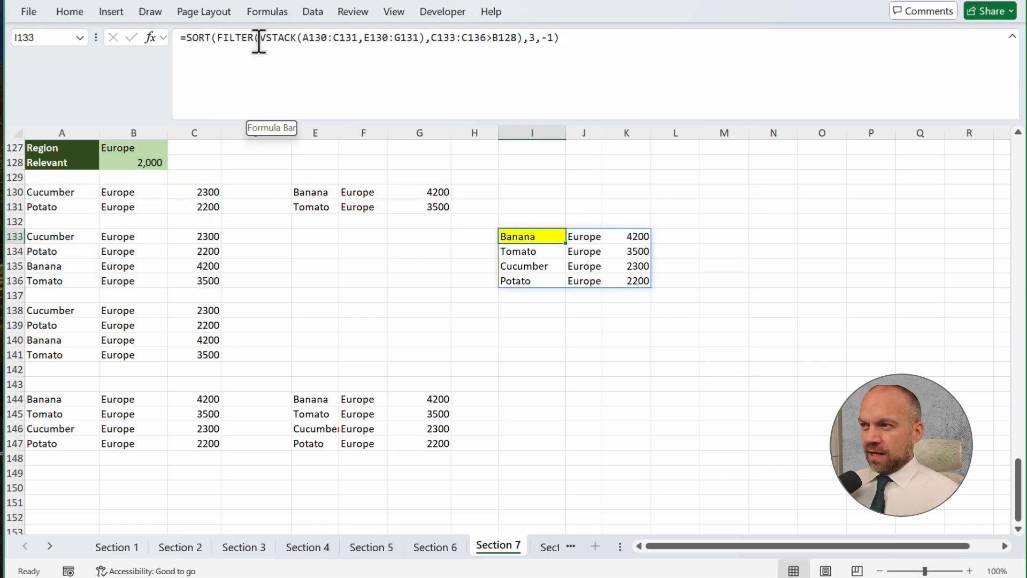
Replace C133:C136 in the I133 filter condition with the opening of a VSTACK containing a nested FILTER
{"action": "left_click_drag", "start_coordinate": [432, 39], "coordinate": [487, 38]}
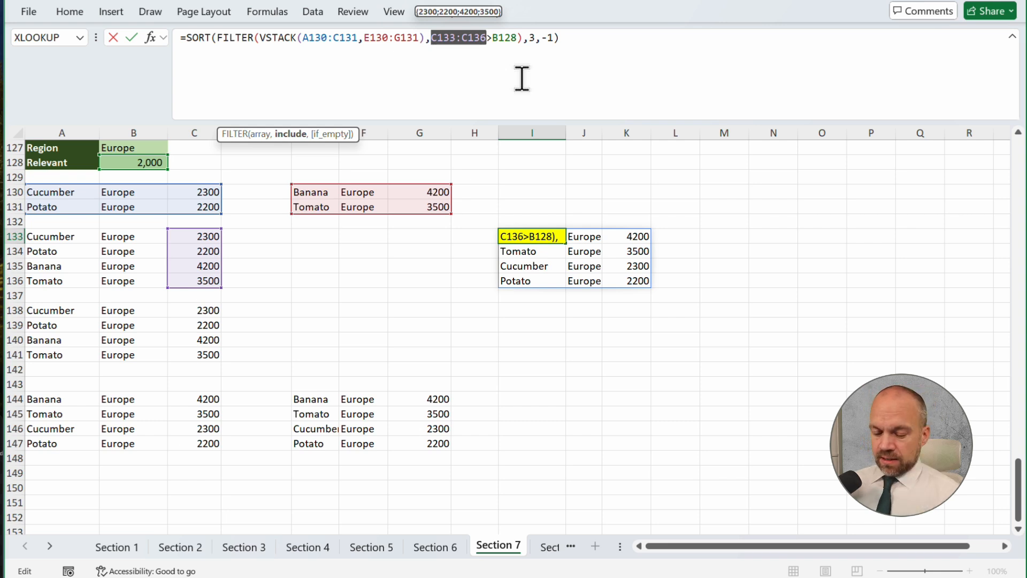
{"action": "type", "text": "vst"}
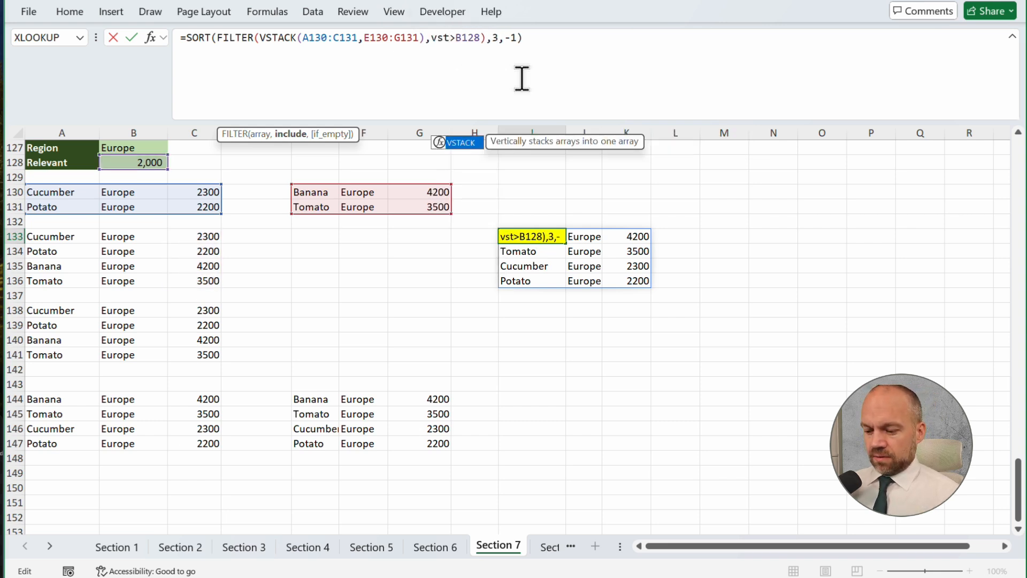
{"action": "type", "text": "ack"}
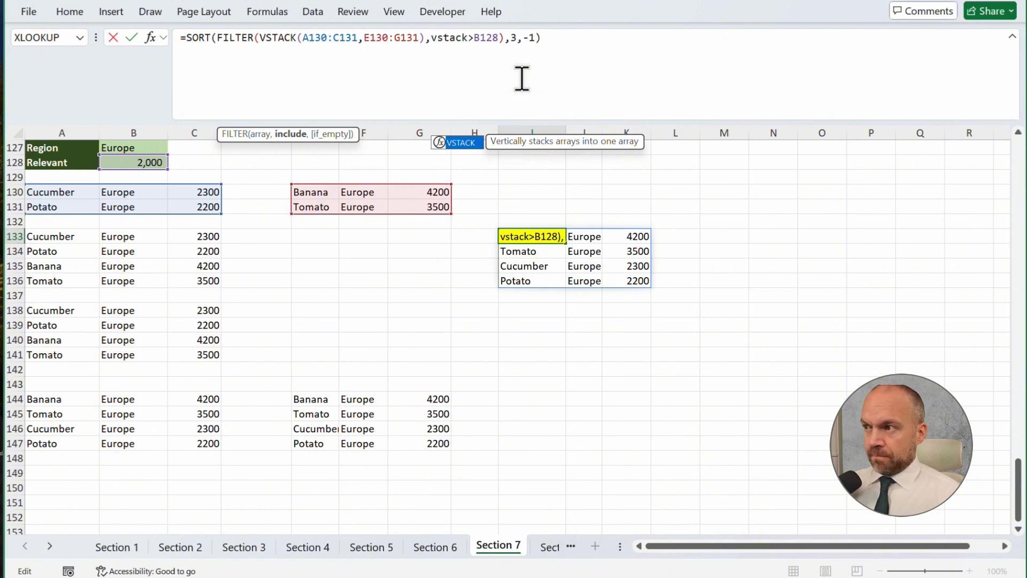
{"action": "type", "text": "("}
{"action": "type", "text": "filtz6"}
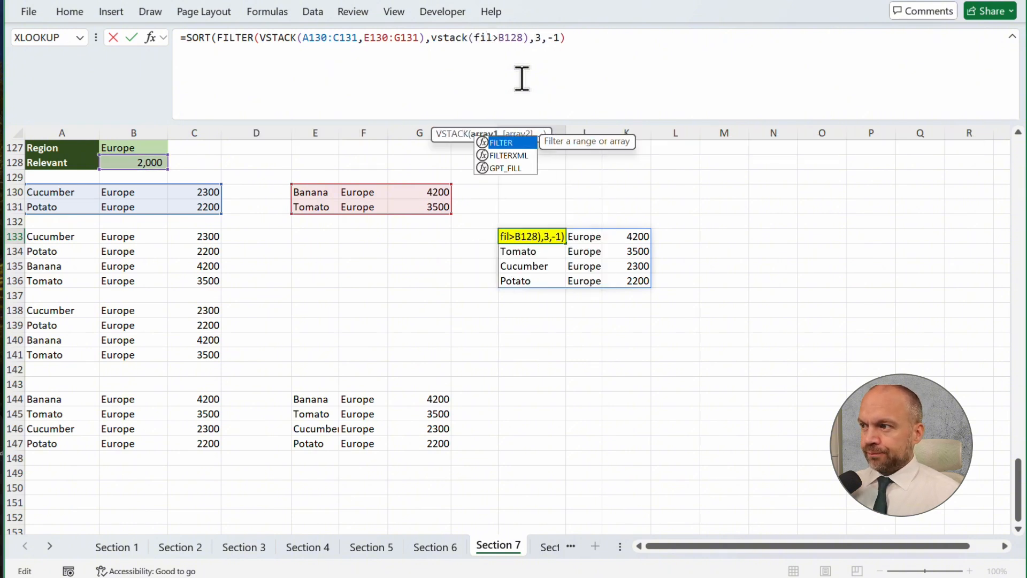
{"action": "key", "text": "BackSpace"}
{"action": "key", "text": "BackSpace"}
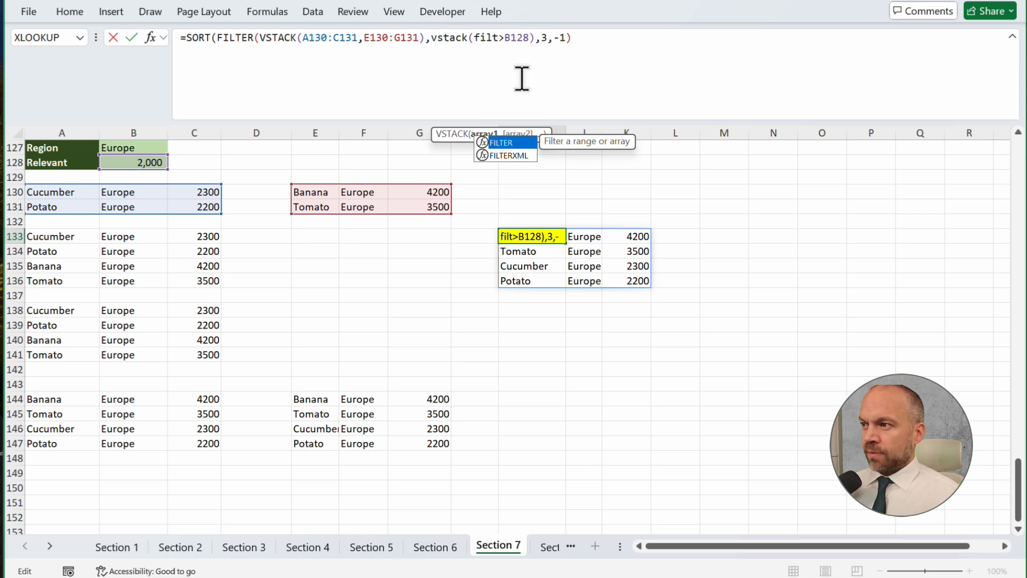
{"action": "key", "text": "Tab"}
Complete the nested FILTER in I133 with array C118:C125 and the condition B118:B125=B127
{"action": "scroll", "coordinate": [339, 220], "scroll_direction": "up", "scroll_amount": 3}
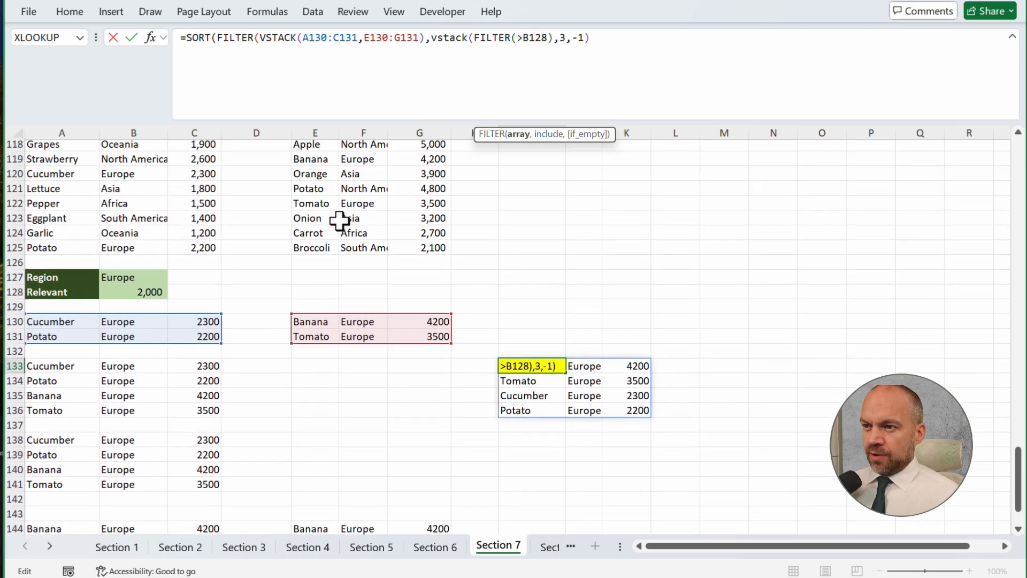
{"action": "scroll", "coordinate": [339, 220], "scroll_direction": "up", "scroll_amount": 1}
{"action": "left_click_drag", "start_coordinate": [208, 192], "coordinate": [209, 293]}
{"action": "type", "text": ","}
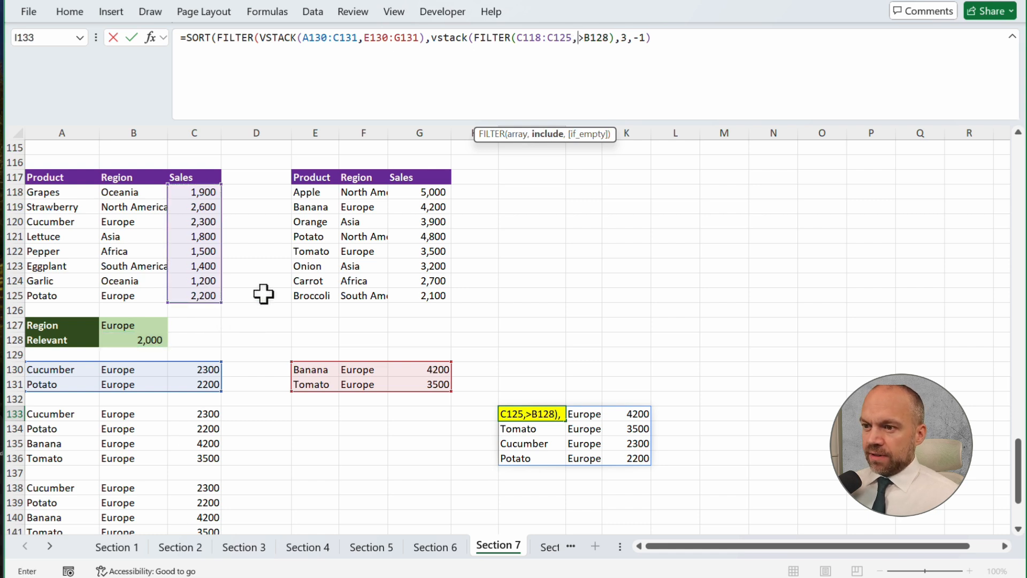
{"action": "left_click_drag", "start_coordinate": [149, 195], "coordinate": [149, 299]}
{"action": "type", "text": "="}
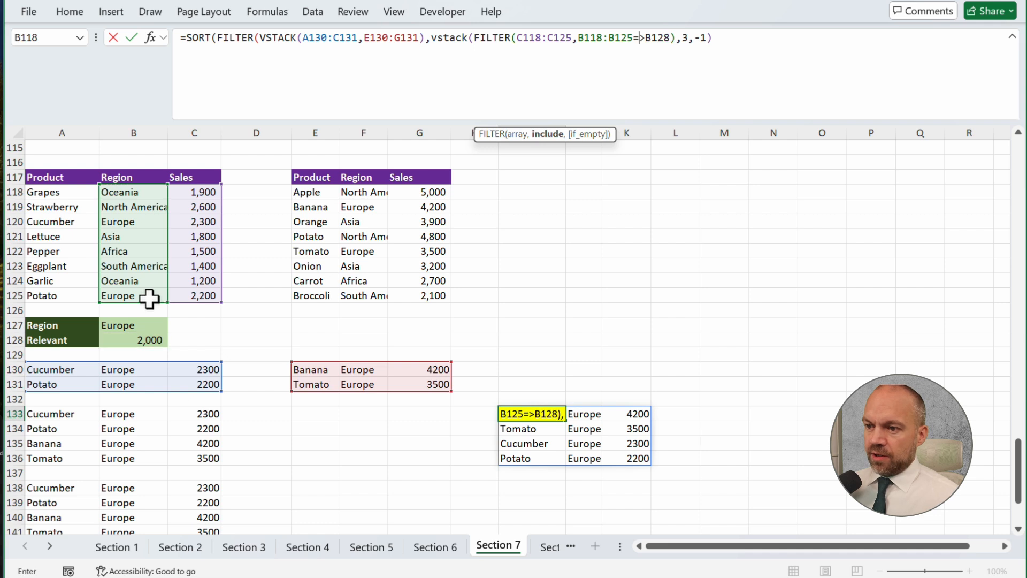
{"action": "left_click", "coordinate": [153, 325]}
{"action": "type", "text": ")"}
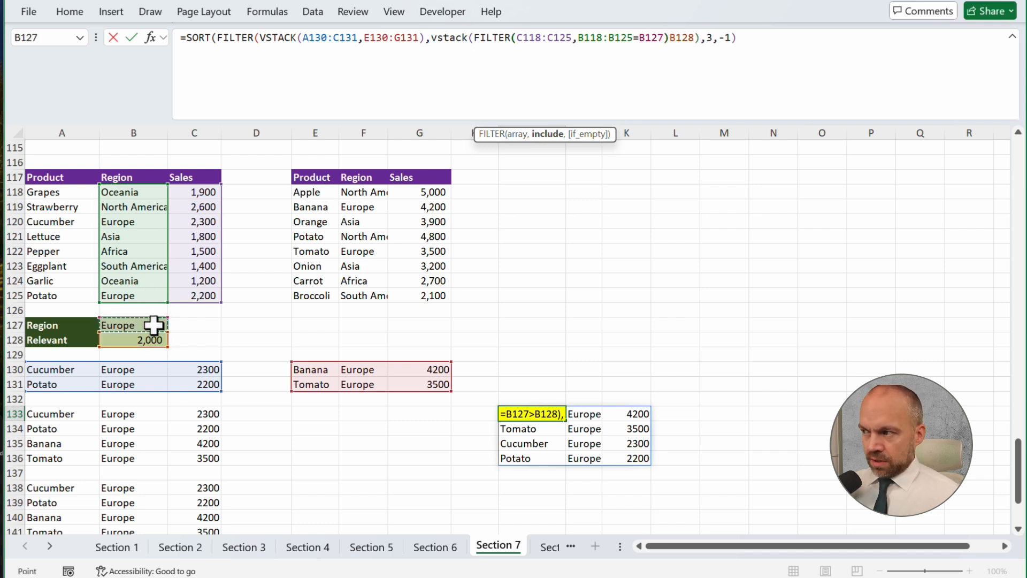
{"action": "type", "text": ","}
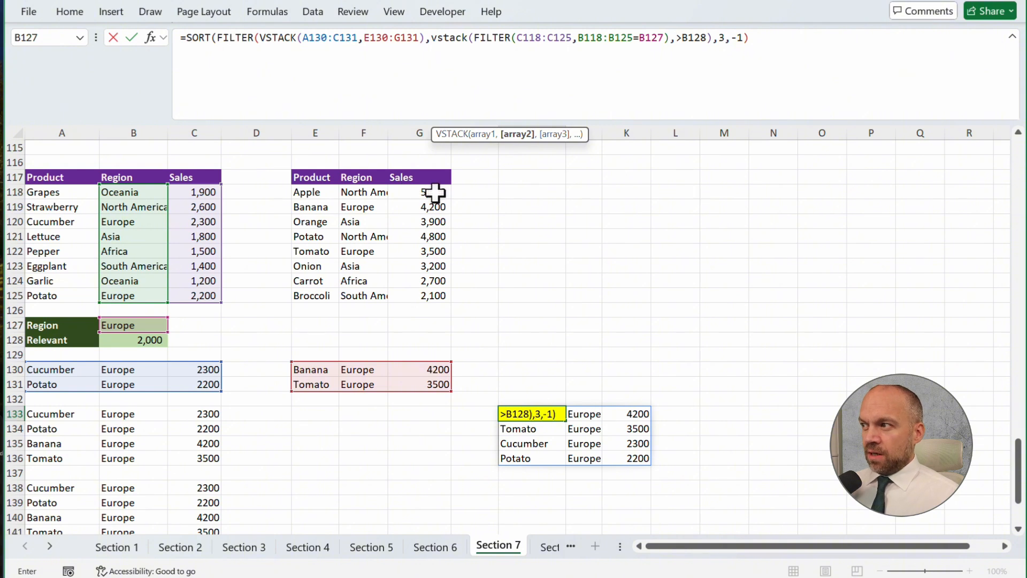
{"action": "type", "text": "fil"}
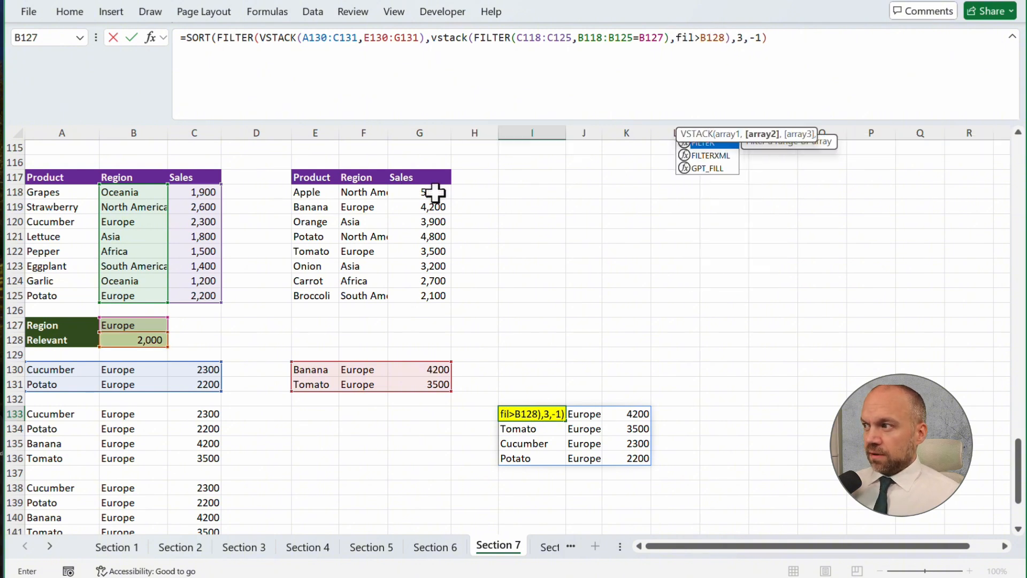
Add a second nested FILTER to the condition VSTACK in I133, with array G118:G125 and condition F118:F125=B127, and enter the formula
{"action": "key", "text": "Tab"}
{"action": "left_click_drag", "start_coordinate": [421, 193], "coordinate": [424, 295]}
{"action": "type", "text": ","}
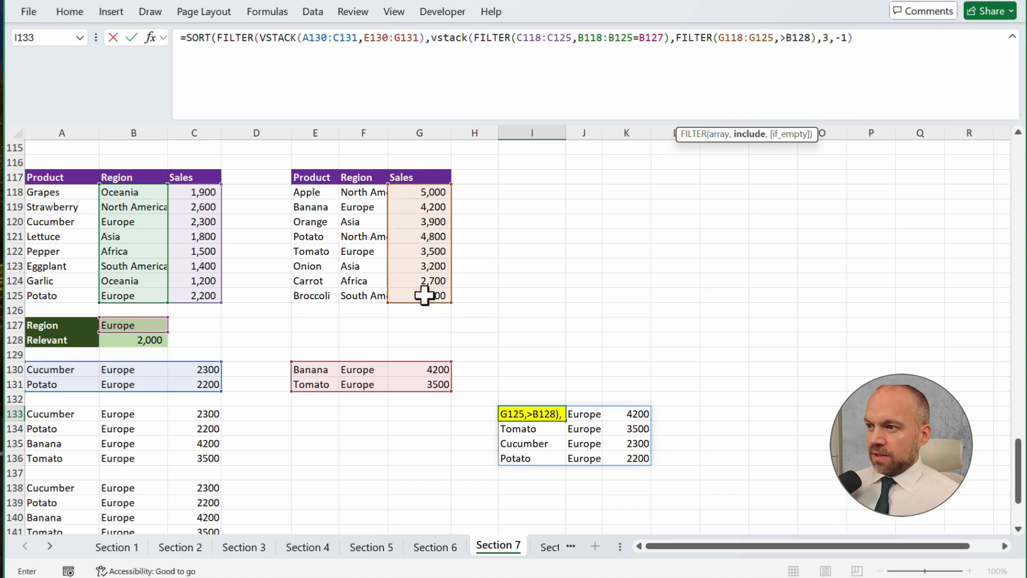
{"action": "left_click_drag", "start_coordinate": [368, 193], "coordinate": [368, 296]}
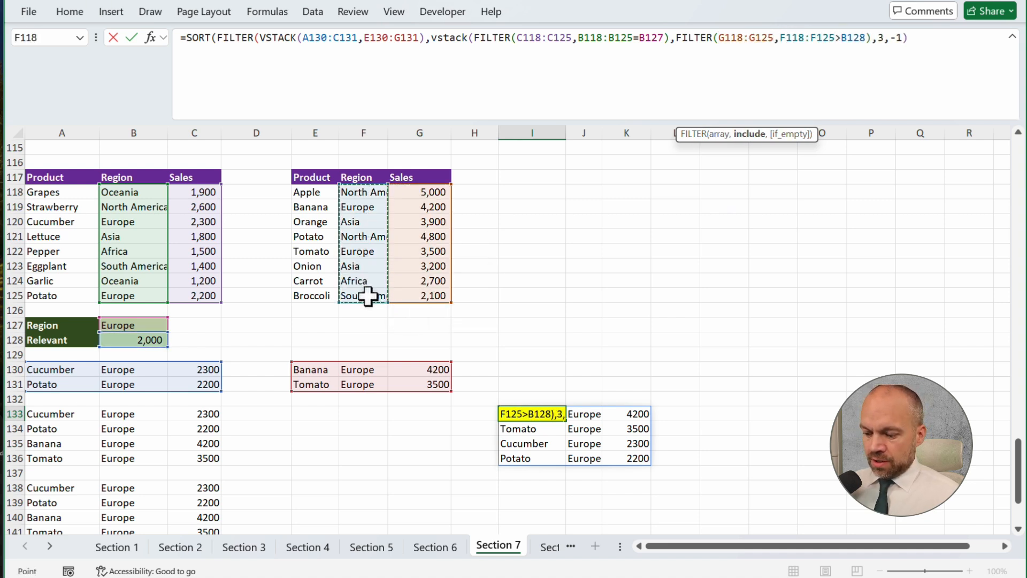
{"action": "type", "text": "="}
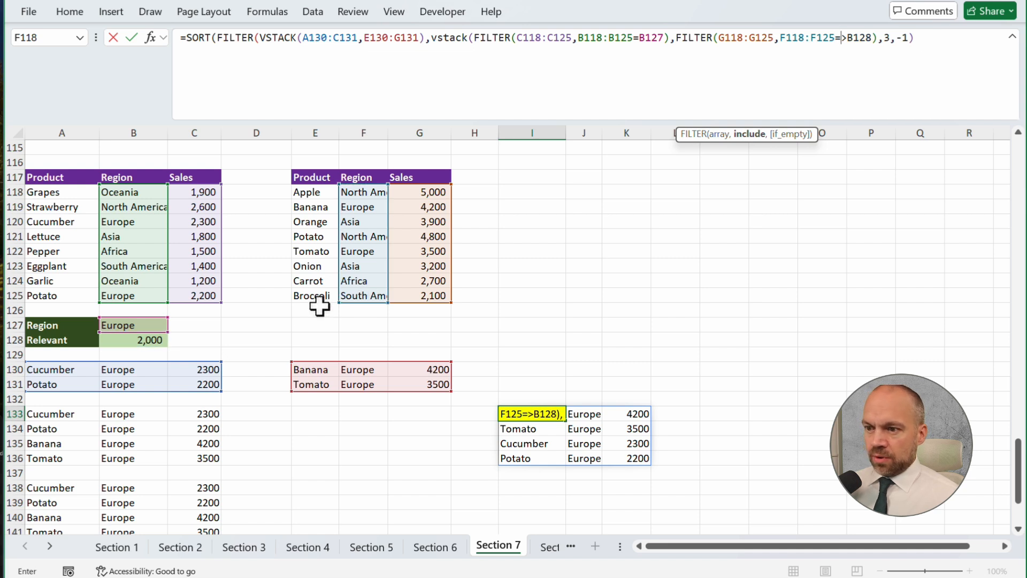
{"action": "left_click", "coordinate": [152, 323]}
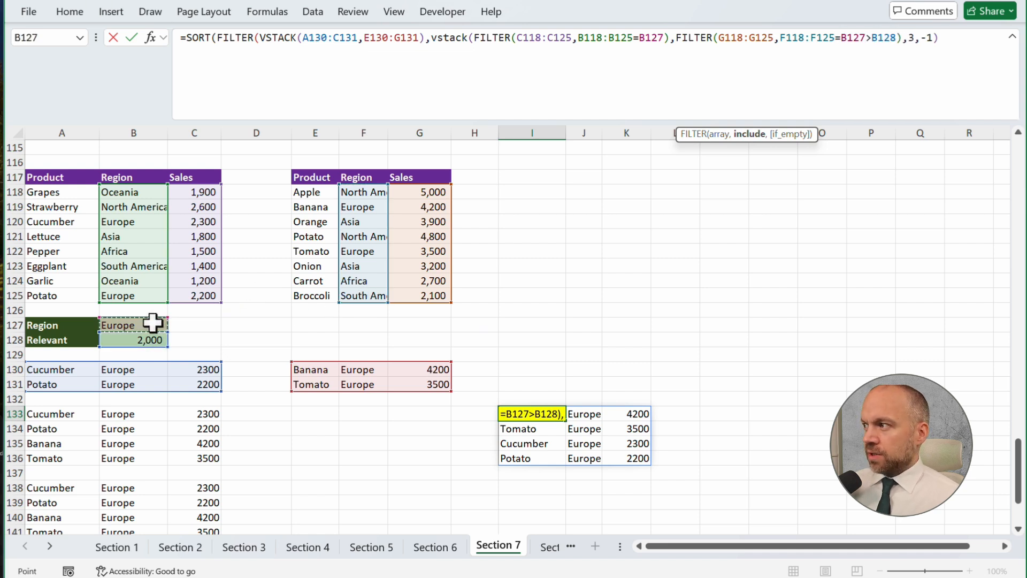
{"action": "type", "text": ")"}
{"action": "left_click", "coordinate": [909, 37]}
{"action": "key", "text": "Return"}
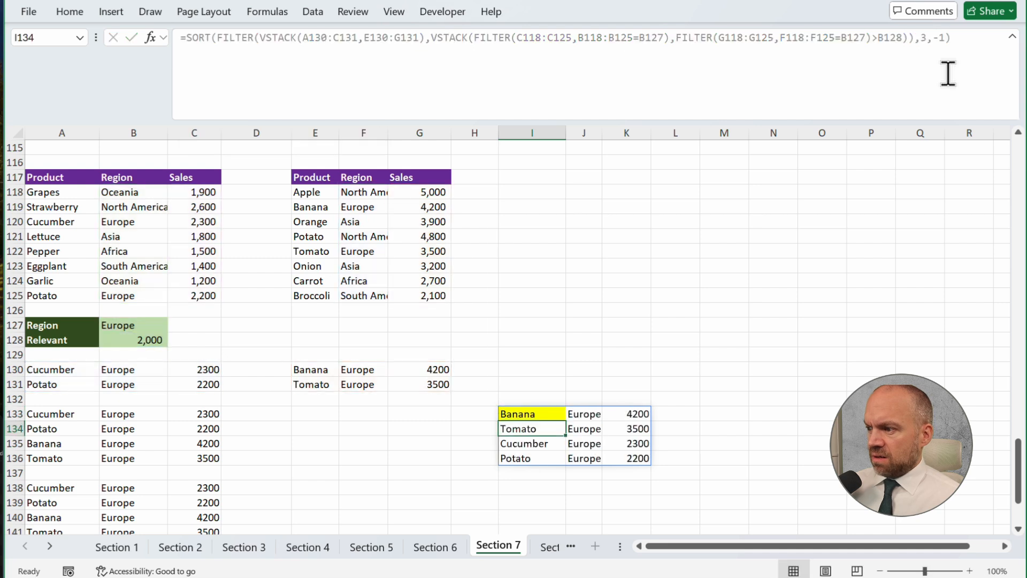
Replace A130:C131 in the I133 formula with the FILTER(A118:C125,B118:B125=B127) expression copied from A130
{"action": "key", "text": "Up"}
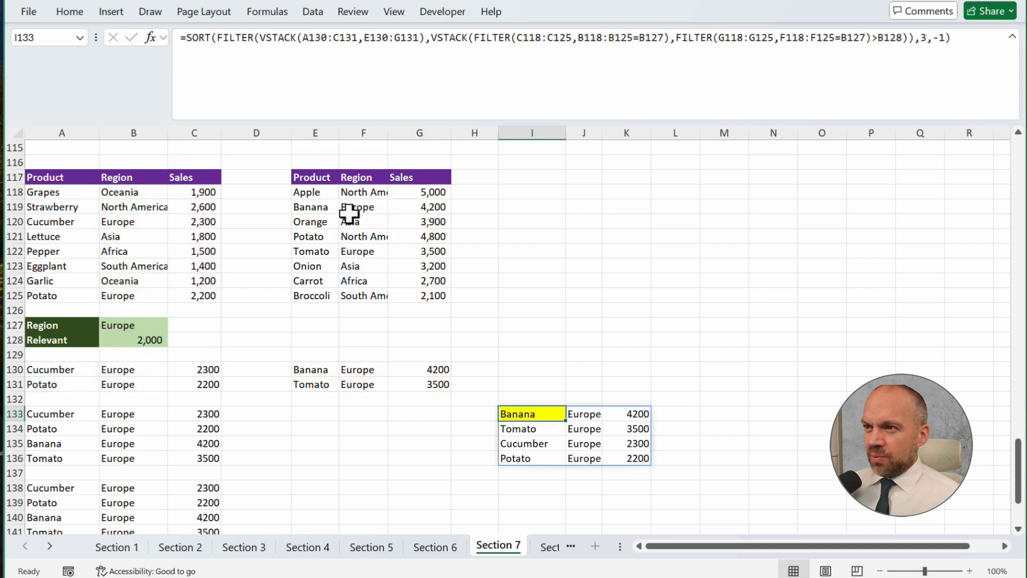
{"action": "left_click", "coordinate": [365, 43]}
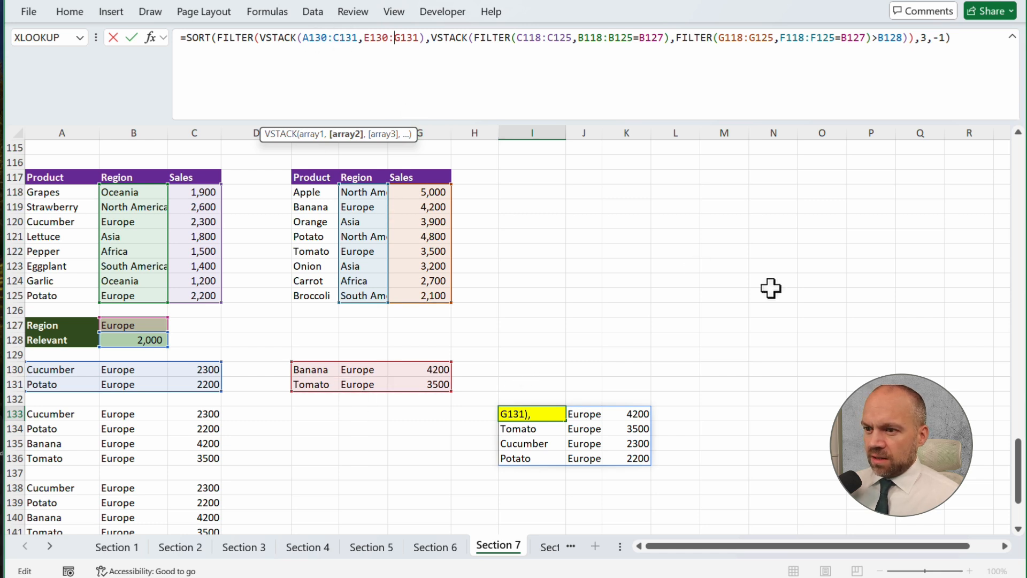
{"action": "key", "text": "Return"}
{"action": "left_click", "coordinate": [88, 369]}
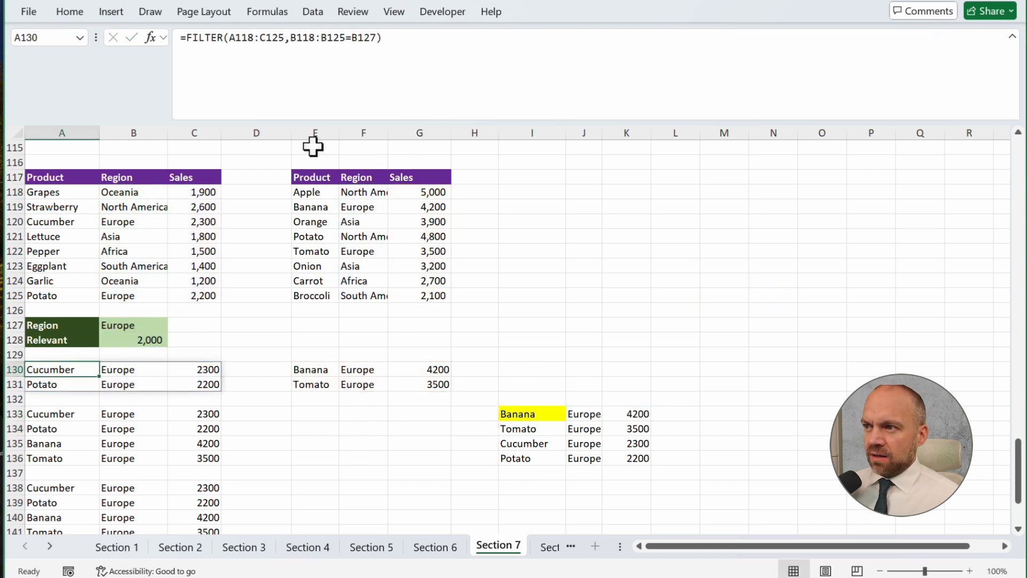
{"action": "left_click_drag", "start_coordinate": [390, 49], "coordinate": [187, 45]}
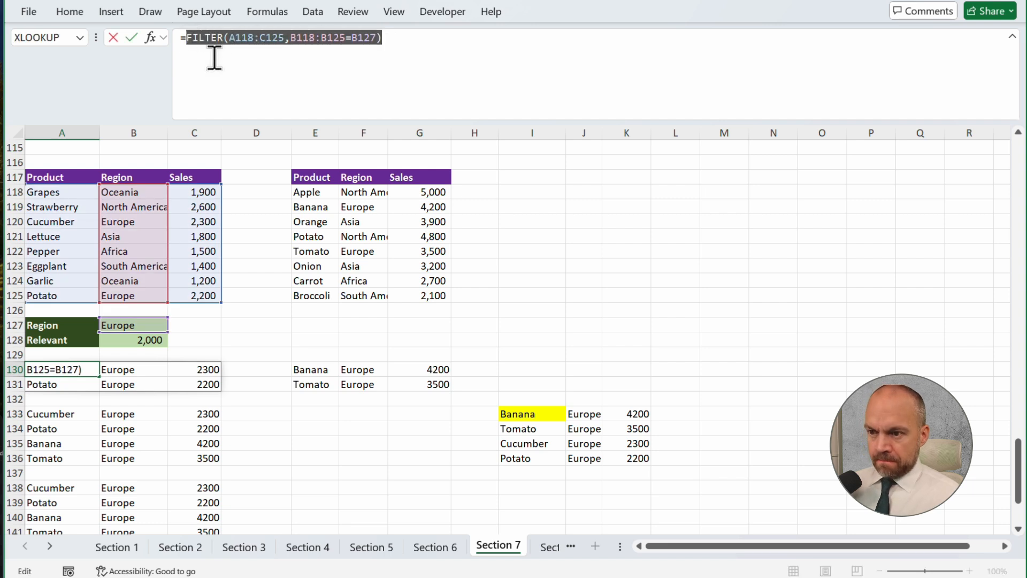
{"action": "key", "text": "Escape"}
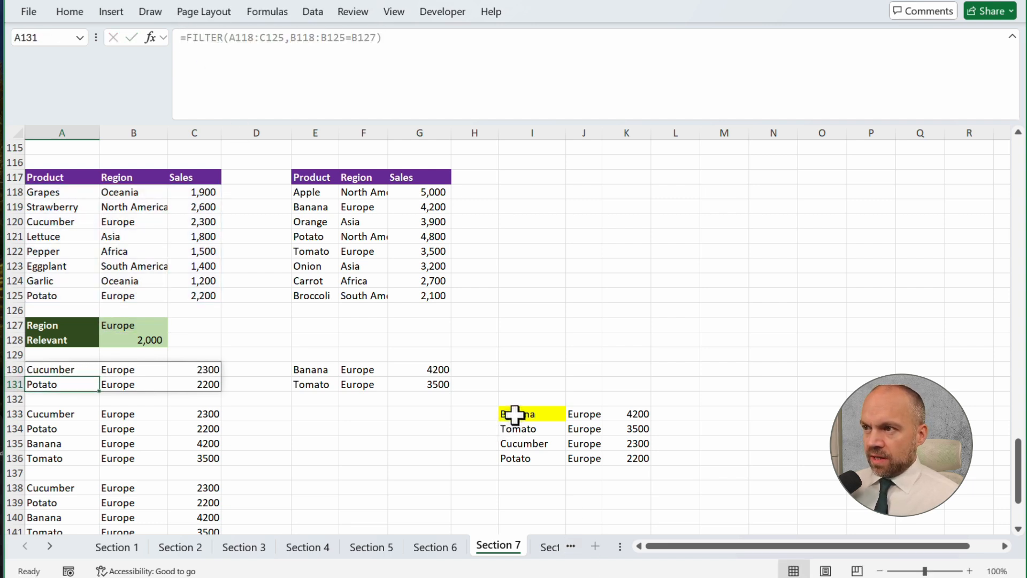
{"action": "left_click", "coordinate": [516, 415]}
{"action": "left_click_drag", "start_coordinate": [302, 37], "coordinate": [356, 38]}
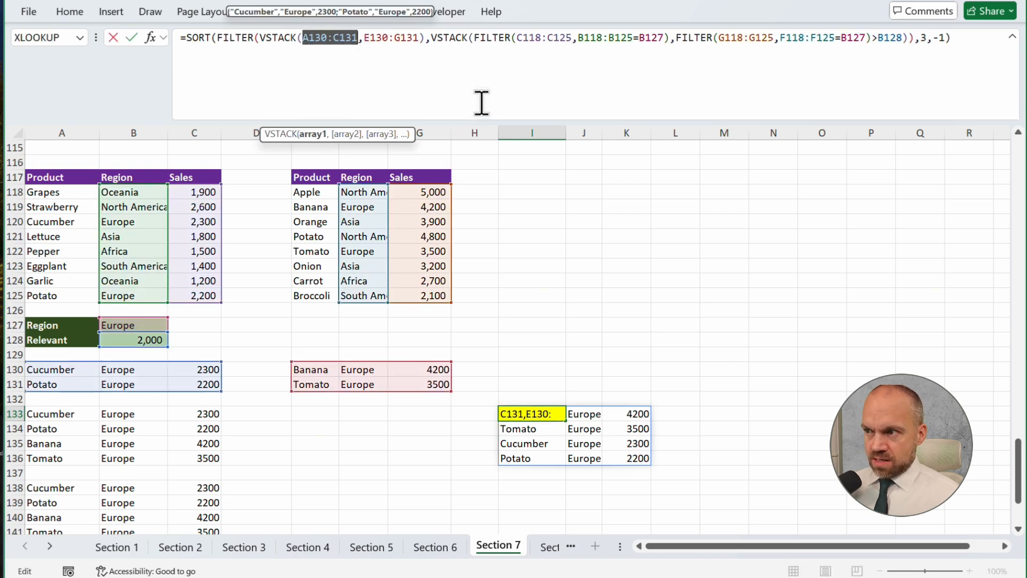
{"action": "key", "text": "ctrl+v"}
{"action": "key", "text": "Return"}
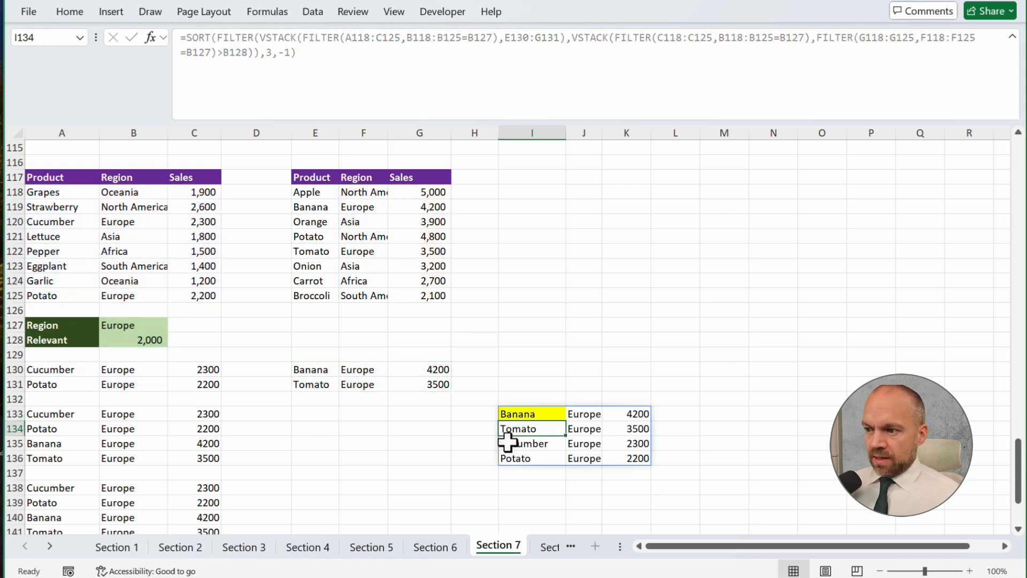
Replace E130:G131 in the I133 formula with the FILTER(E118:G125,F118:F125=B127) expression copied from E130
{"action": "left_click", "coordinate": [316, 369]}
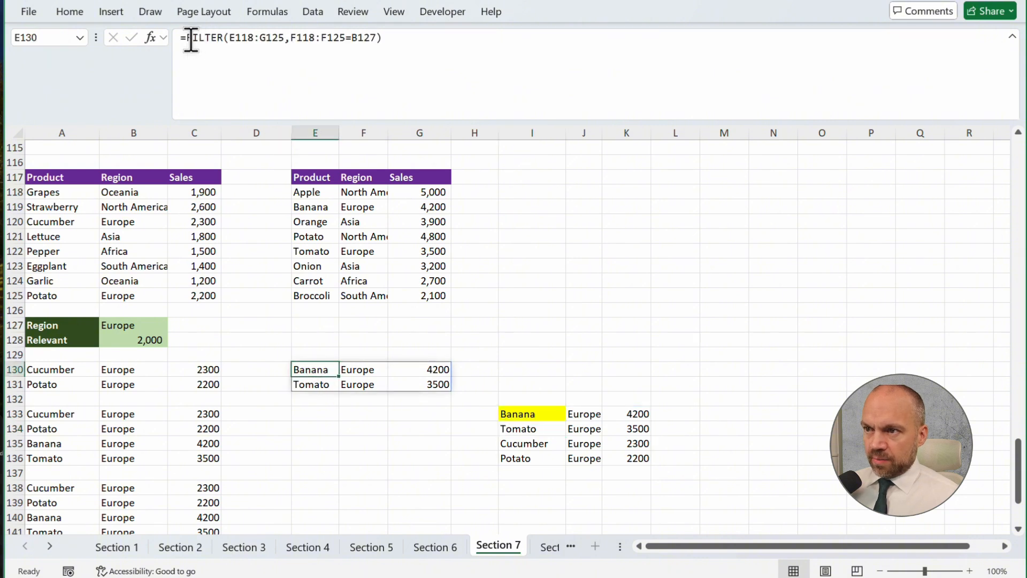
{"action": "left_click_drag", "start_coordinate": [188, 39], "coordinate": [418, 40]}
{"action": "key", "text": "ctrl+c"}
{"action": "key", "text": "Escape"}
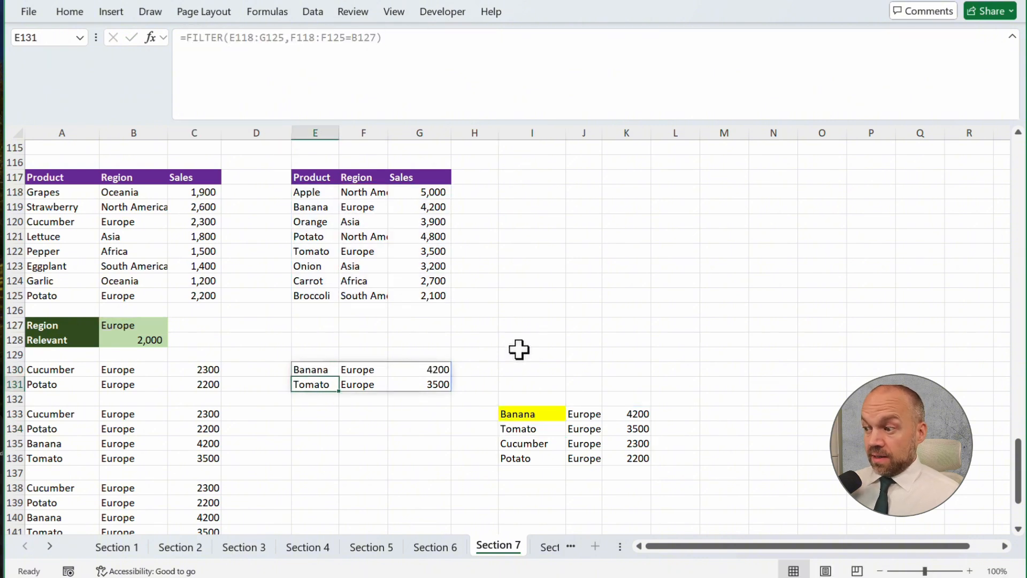
{"action": "left_click", "coordinate": [538, 413]}
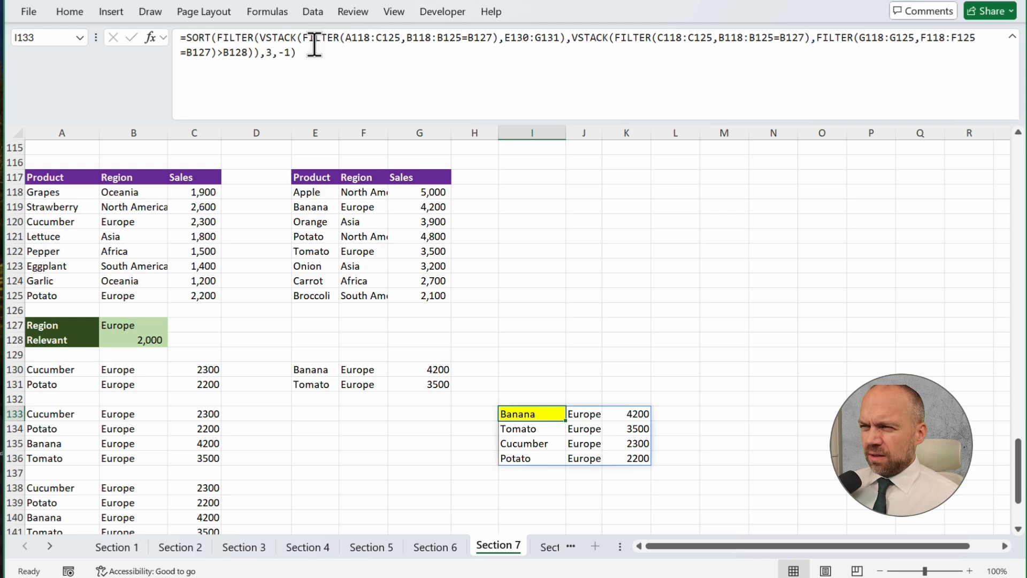
{"action": "left_click_drag", "start_coordinate": [505, 39], "coordinate": [561, 40]}
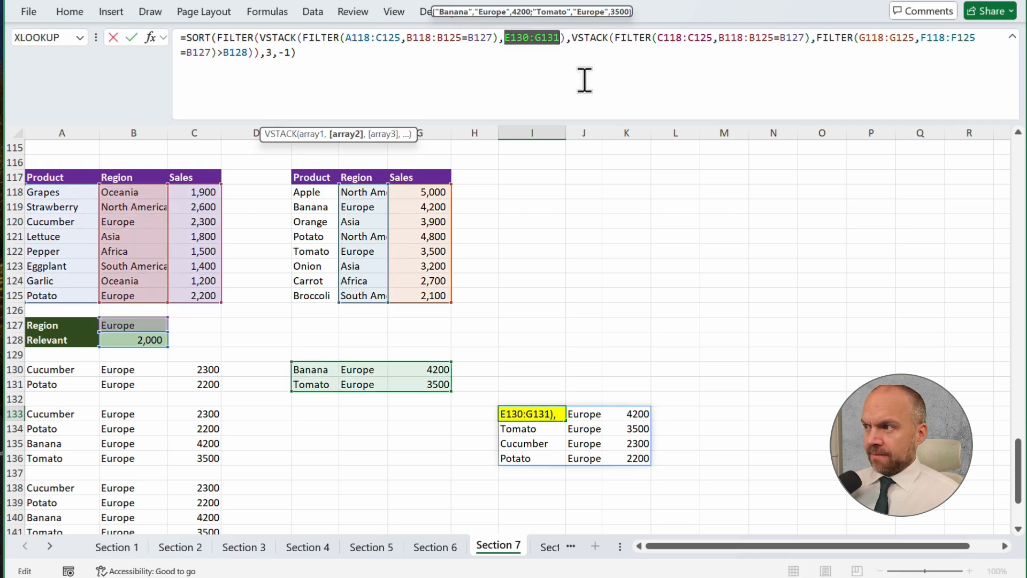
{"action": "key", "text": "ctrl+v"}
{"action": "key", "text": "Return"}
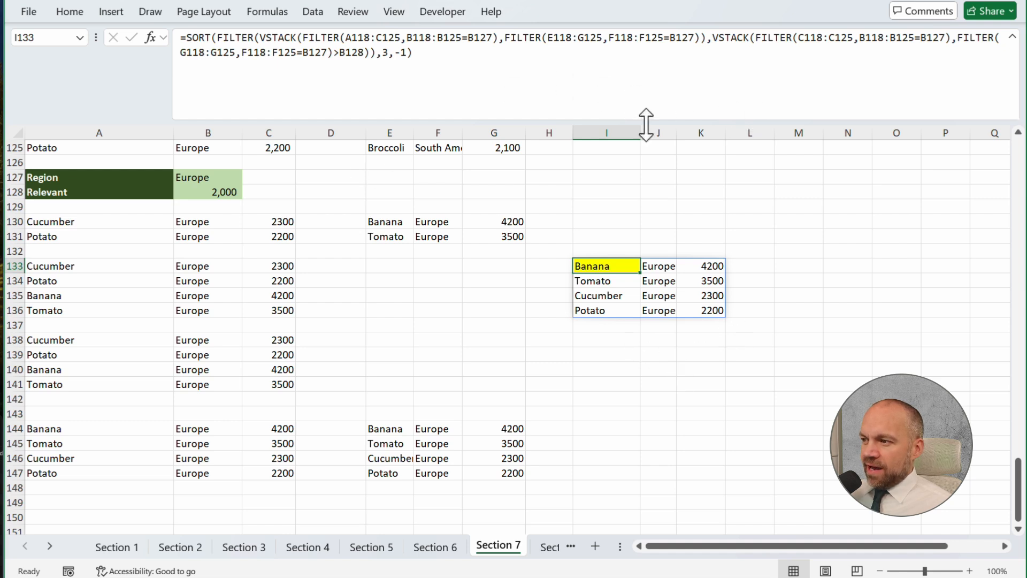
{"action": "left_click", "coordinate": [524, 97]}
{"action": "key", "text": "Return"}
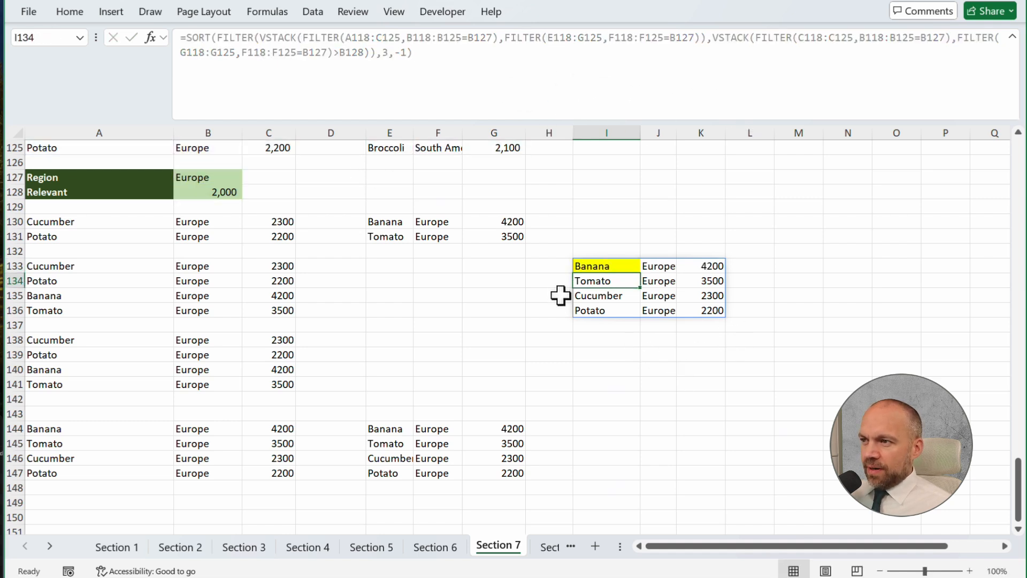
Correct the I133 parentheses by closing the second VSTACK before >B128 and removing the extra closing parenthesis after B128
{"action": "left_click", "coordinate": [601, 268]}
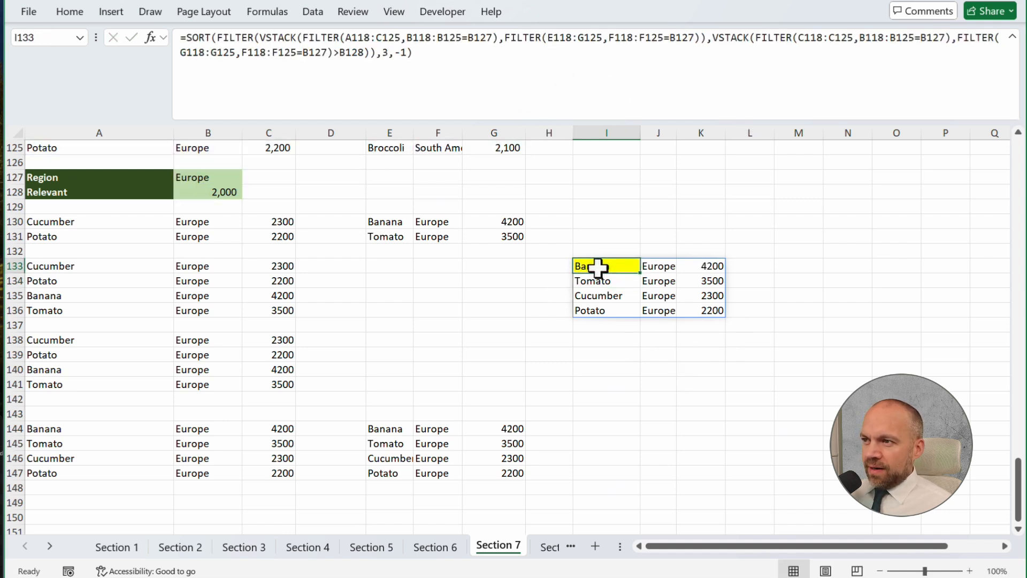
{"action": "left_click", "coordinate": [342, 50]}
{"action": "type", "text": ")"}
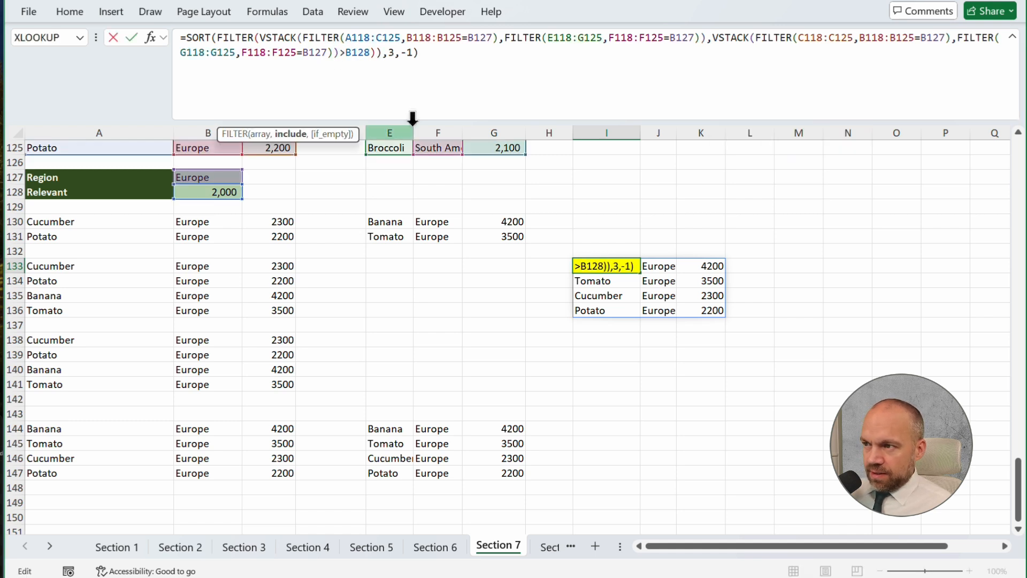
{"action": "left_click", "coordinate": [371, 52]}
{"action": "key", "text": "Delete"}
{"action": "key", "text": "Return"}
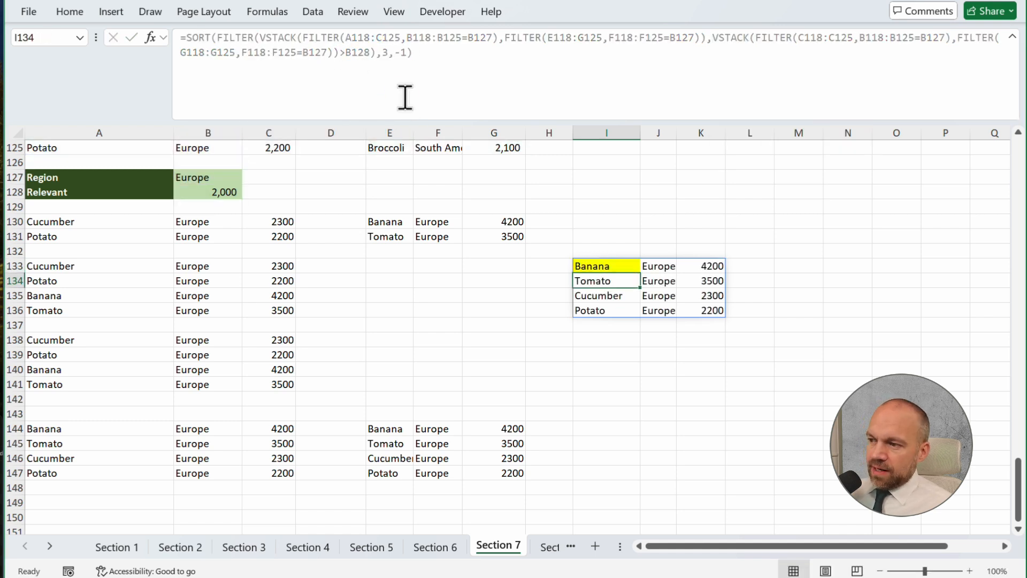
{"action": "key", "text": "Up"}
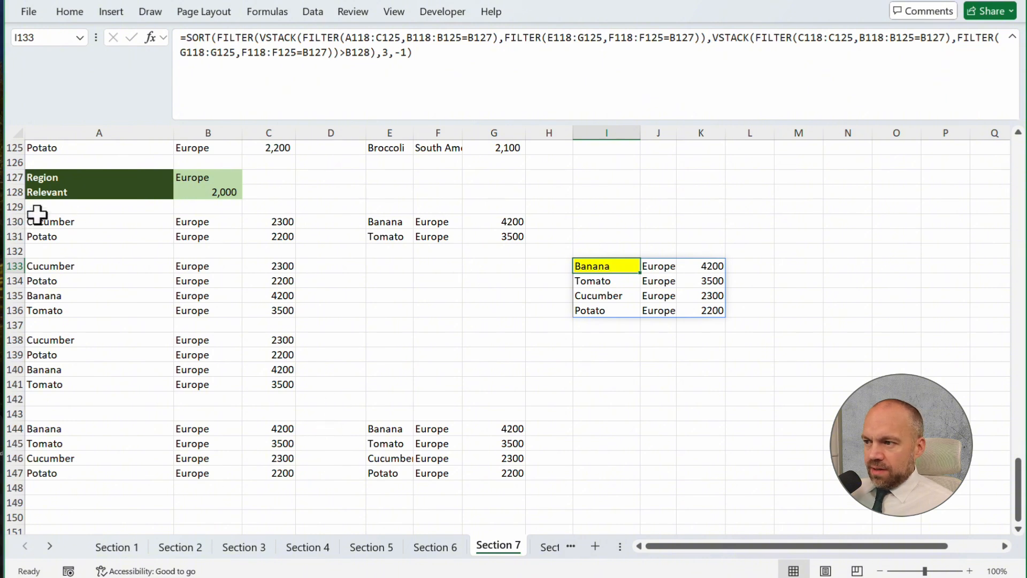
Clear the helper results in A130:G147 and move the combined result block from I133:K136 to A131
{"action": "left_click_drag", "start_coordinate": [37, 219], "coordinate": [514, 474]}
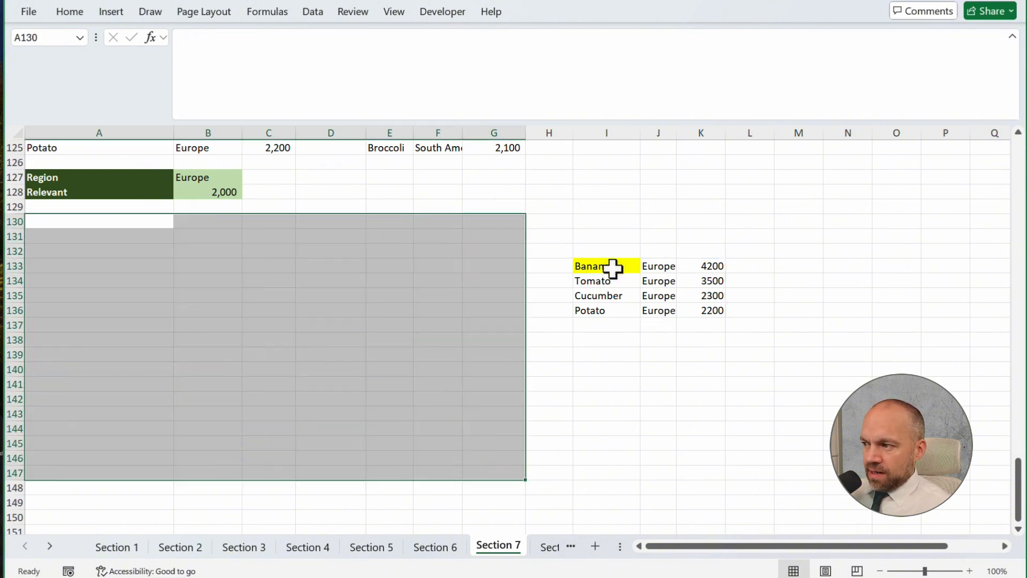
{"action": "left_click_drag", "start_coordinate": [612, 268], "coordinate": [709, 305]}
{"action": "left_click_drag", "start_coordinate": [575, 292], "coordinate": [143, 264]}
{"action": "left_click", "coordinate": [269, 325]}
Set the Region criterion in B127 to Africa
{"action": "scroll", "coordinate": [266, 348], "scroll_direction": "up", "scroll_amount": 12}
{"action": "scroll", "coordinate": [270, 337], "scroll_direction": "down", "scroll_amount": 16}
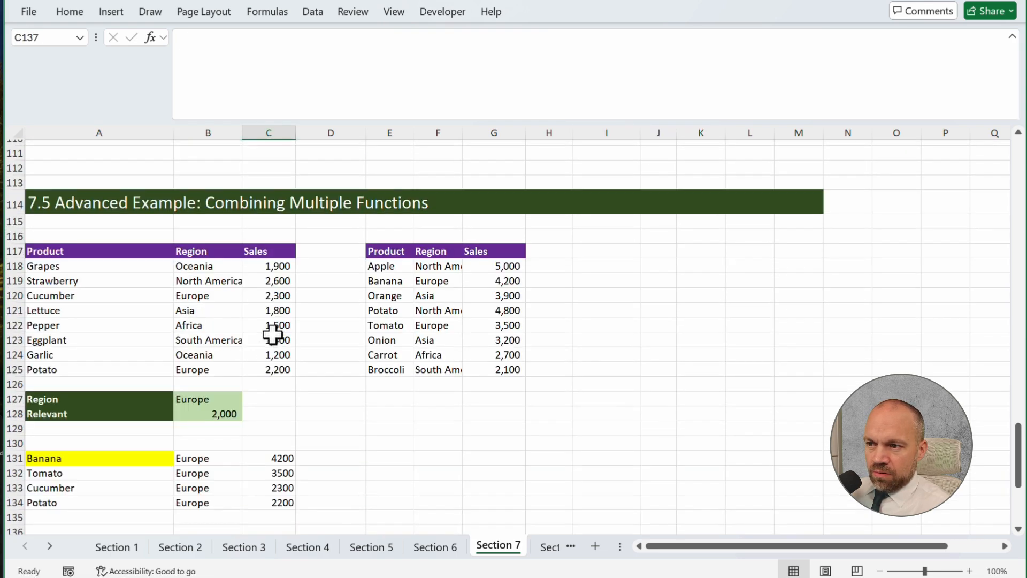
{"action": "scroll", "coordinate": [278, 323], "scroll_direction": "up", "scroll_amount": 5}
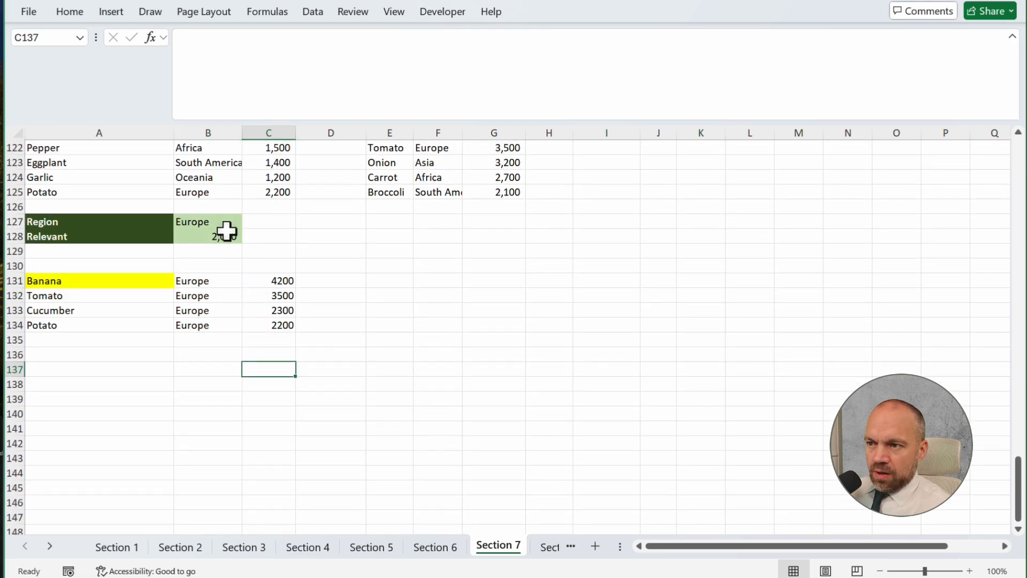
{"action": "scroll", "coordinate": [224, 230], "scroll_direction": "up", "scroll_amount": 2}
{"action": "left_click", "coordinate": [227, 296]}
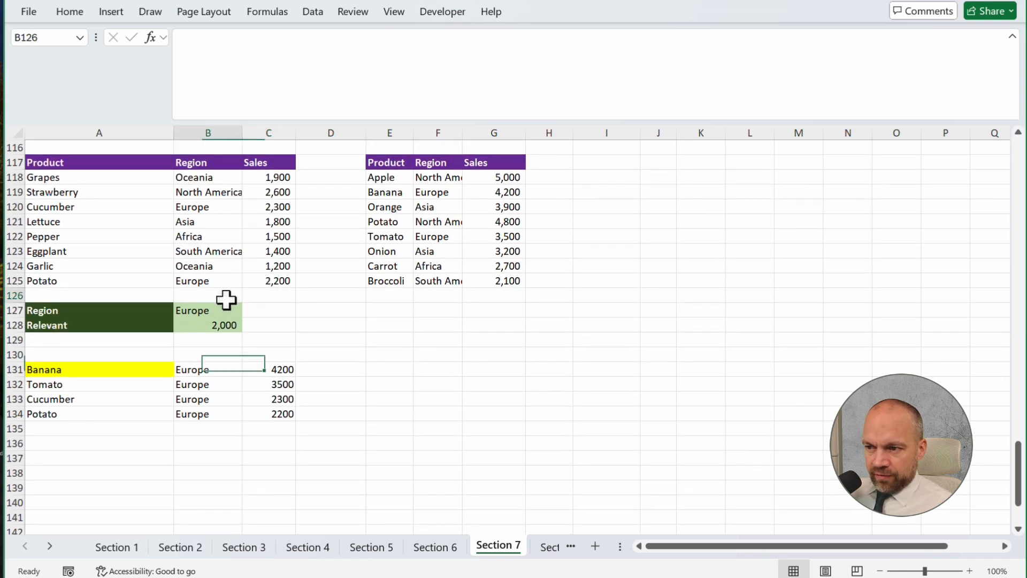
{"action": "key", "text": "Down"}
{"action": "type", "text": "Af"}
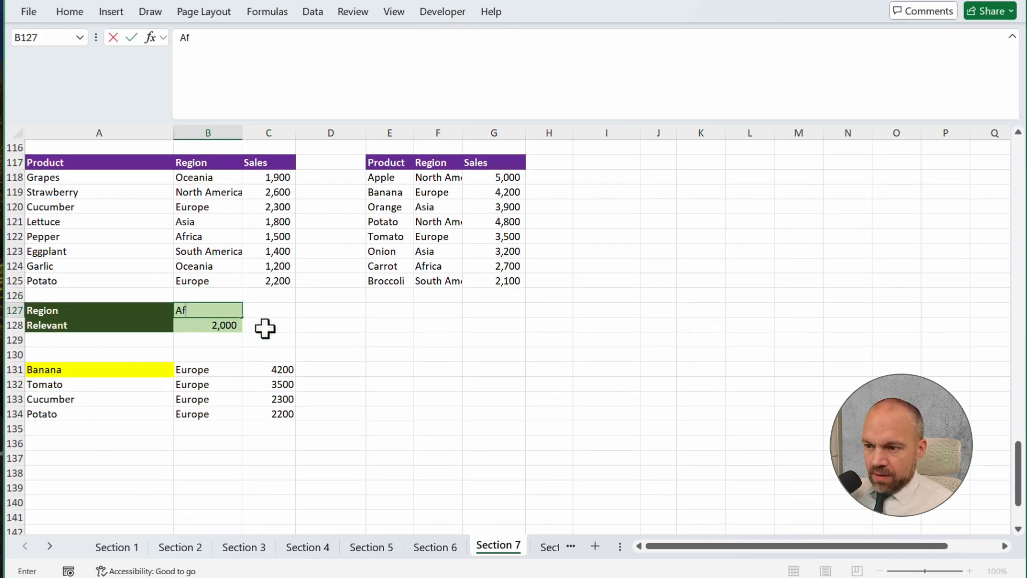
{"action": "type", "text": "rica"}
{"action": "key", "text": "Return"}
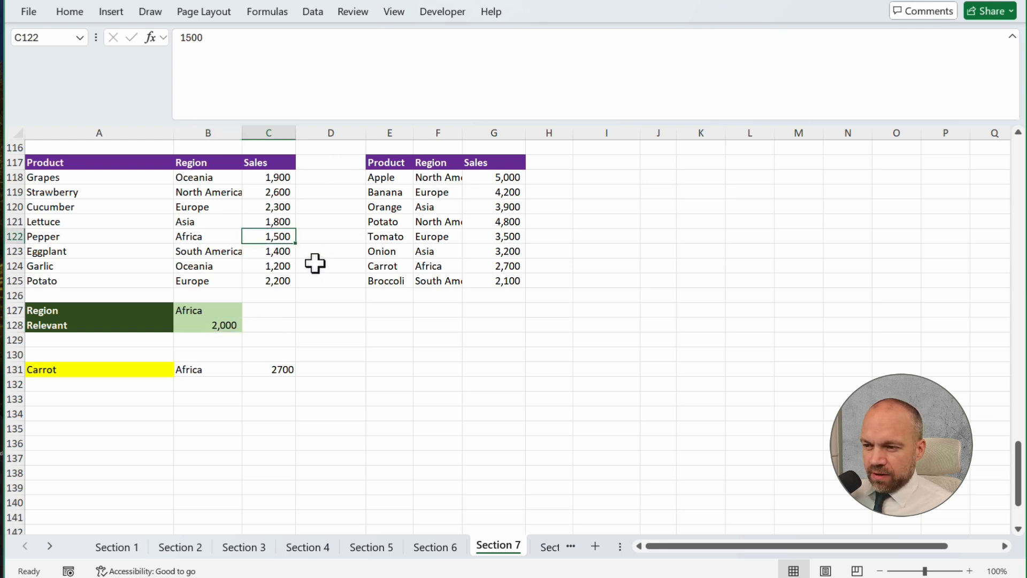
Set the Relevant sales threshold in B128 to 1,499
{"action": "left_click", "coordinate": [273, 236]}
{"action": "left_click", "coordinate": [234, 324]}
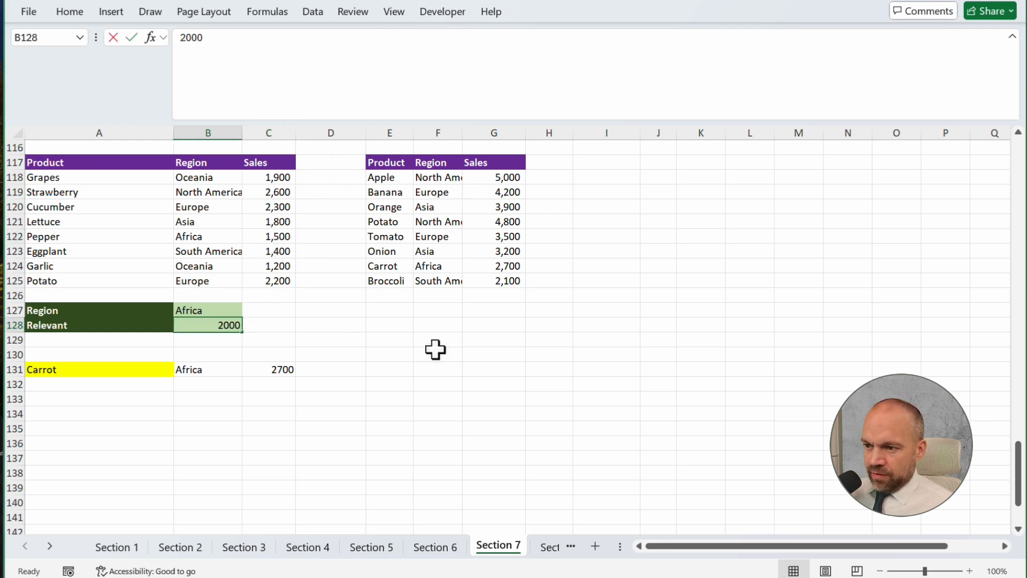
{"action": "type", "text": "1499"}
{"action": "key", "text": "Return"}
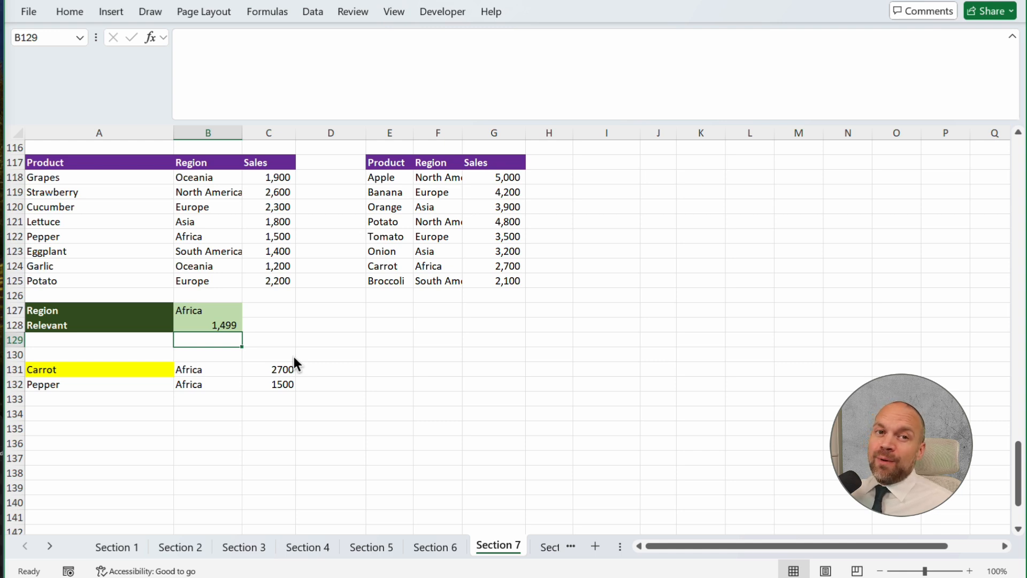
{"action": "left_click", "coordinate": [121, 368]}
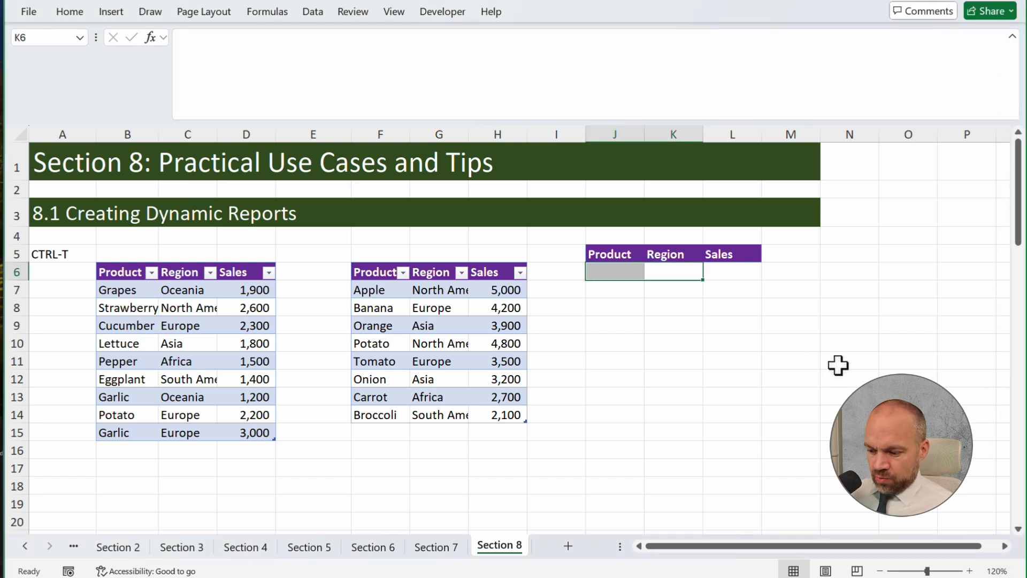
Enter a VSTACK formula in J6 that stacks the two product tables' data, B7:D15 and F7:H14
{"action": "key", "text": "Left"}
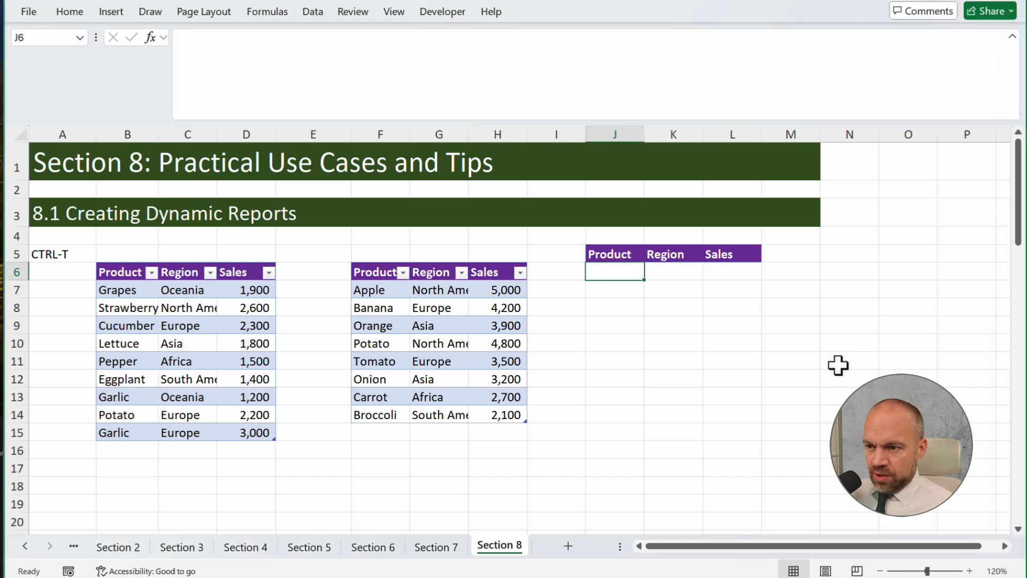
{"action": "type", "text": "=vs"}
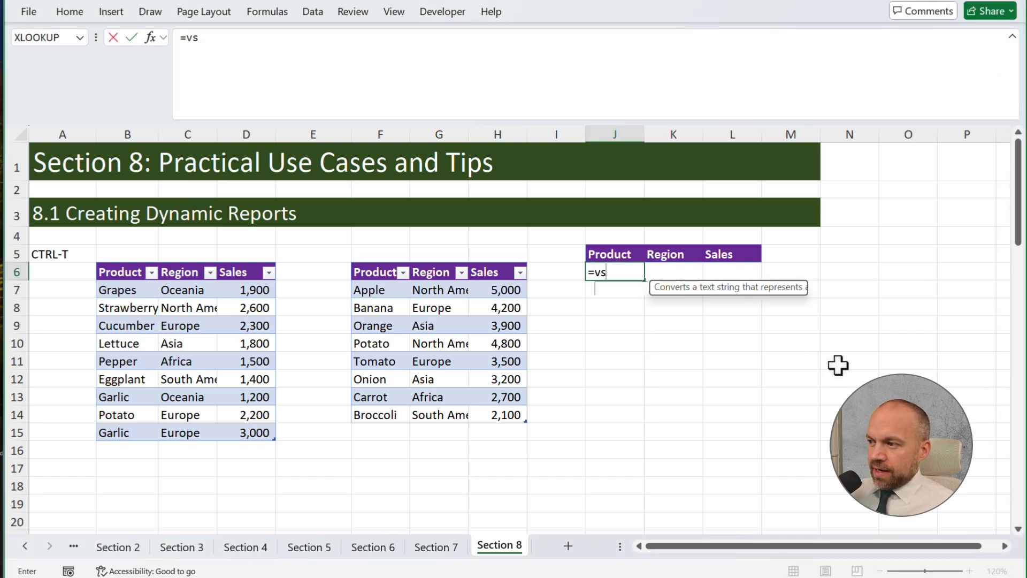
{"action": "key", "text": "Tab"}
{"action": "left_click_drag", "start_coordinate": [92, 294], "coordinate": [240, 433]}
{"action": "type", "text": ","}
{"action": "left_click_drag", "start_coordinate": [392, 297], "coordinate": [505, 412]}
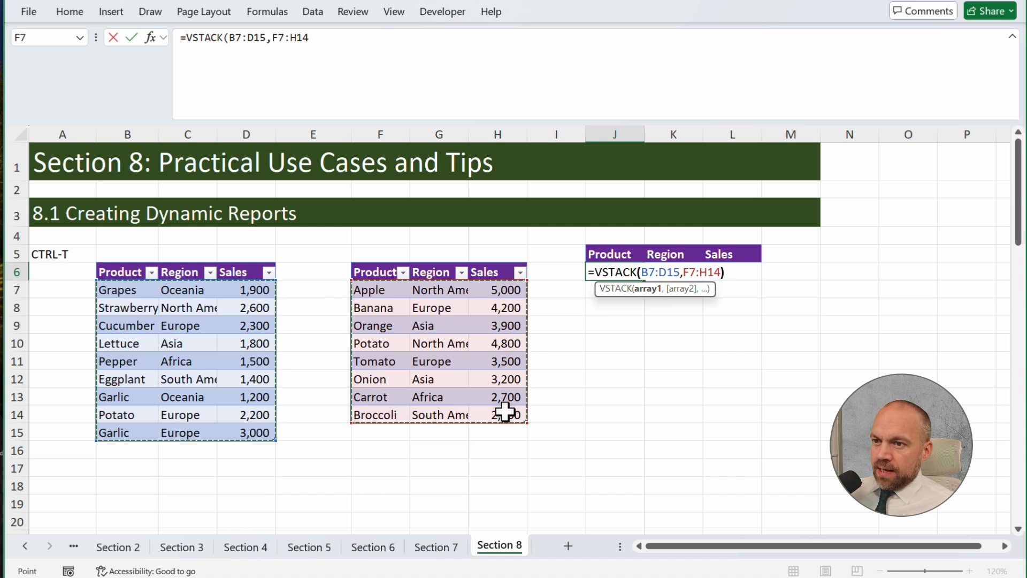
{"action": "type", "text": ")"}
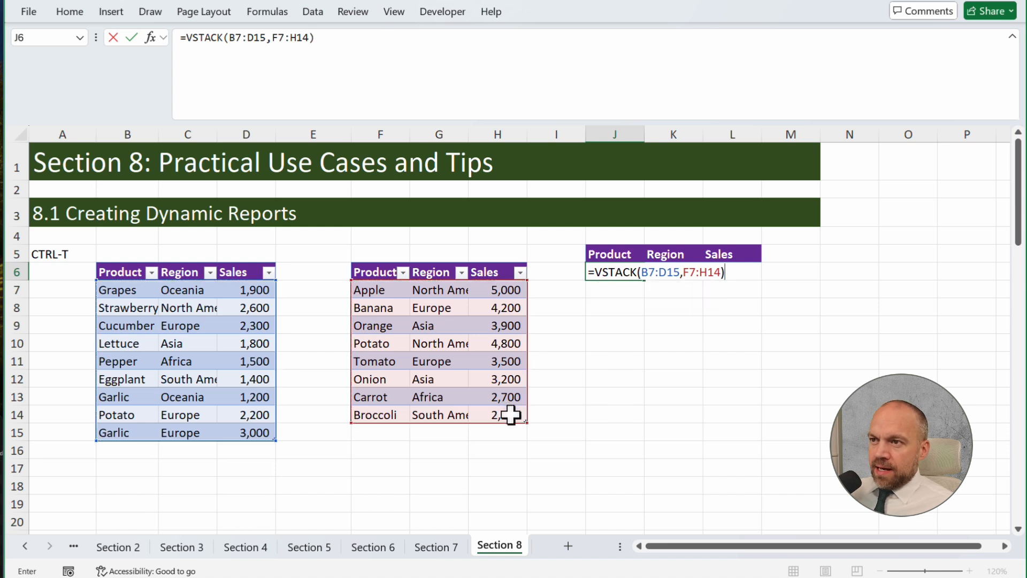
Wrap the J6 VSTACK in UNIQUE and then SORT, and commit it with all parentheses closed
{"action": "left_click", "coordinate": [189, 36]}
{"action": "type", "text": "UNIQUE("}
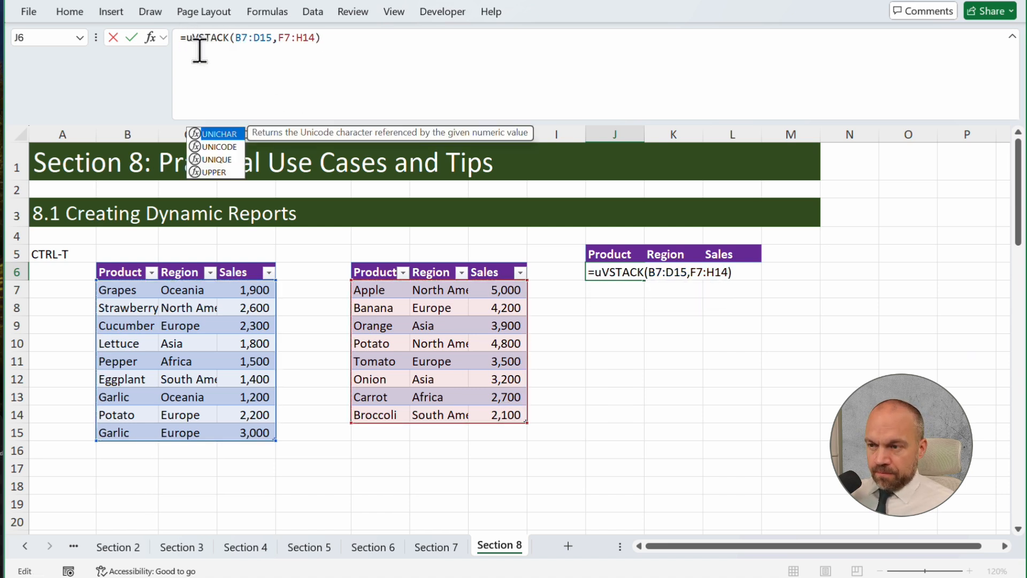
{"action": "left_click", "coordinate": [190, 40]}
{"action": "type", "text": "sort"}
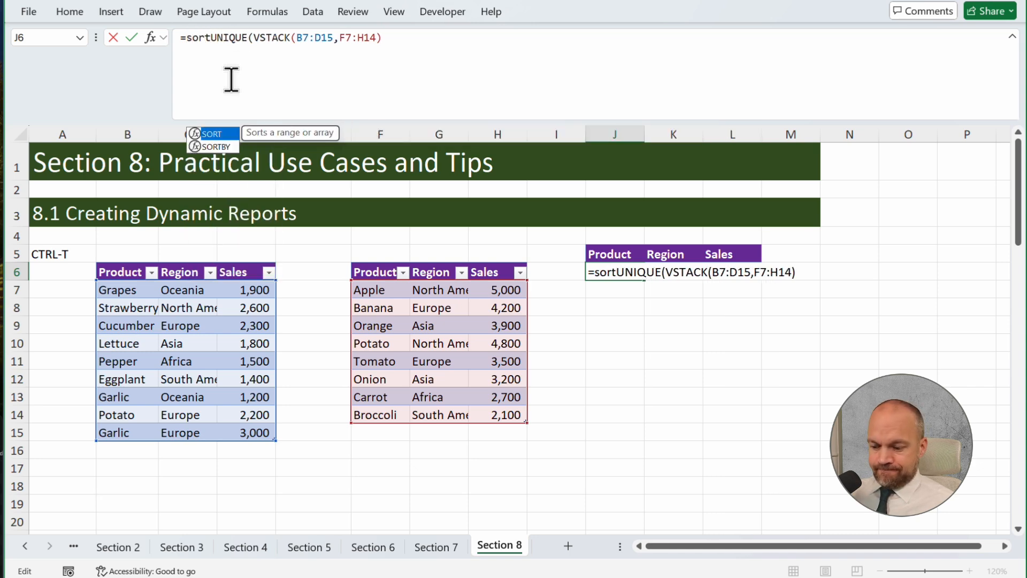
{"action": "type", "text": "("}
{"action": "key", "text": "Return"}
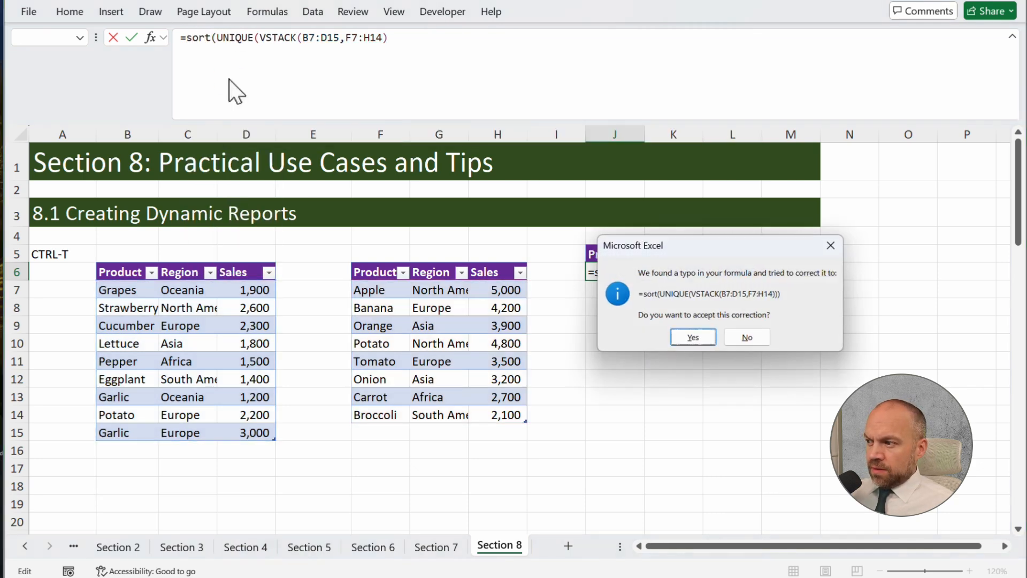
{"action": "key", "text": "Return"}
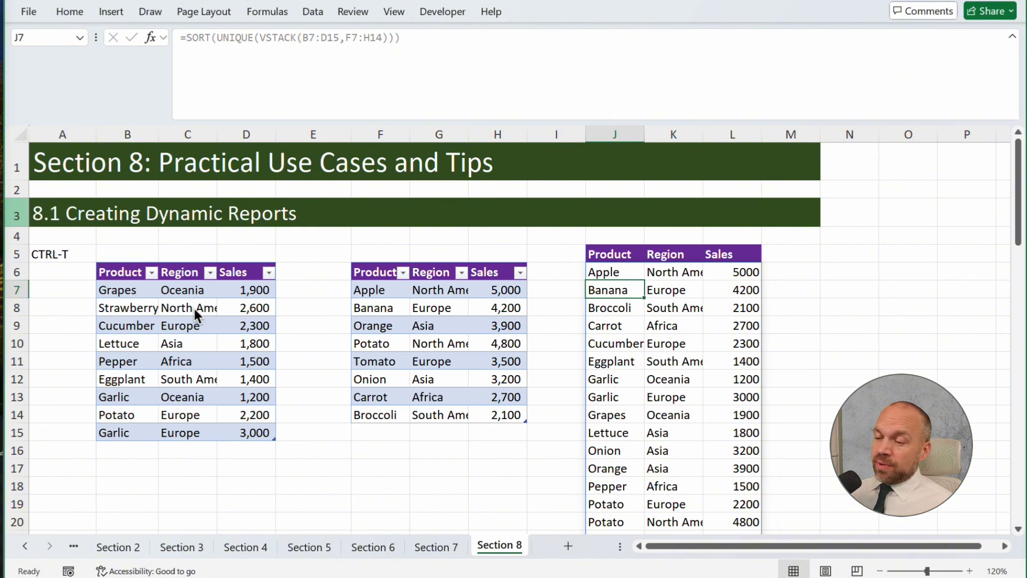
{"action": "left_click", "coordinate": [431, 449]}
{"action": "left_click", "coordinate": [396, 432]}
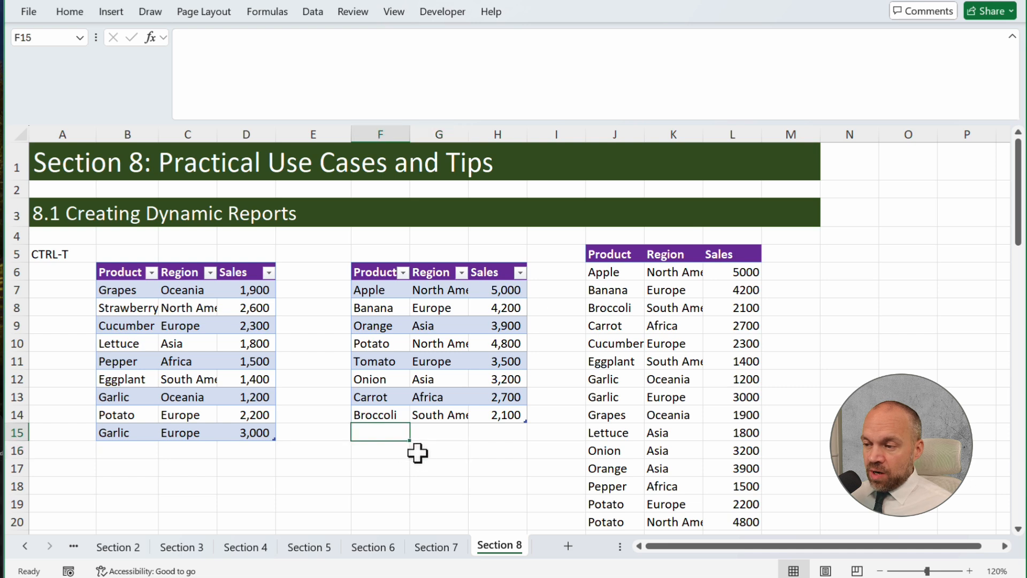
{"action": "left_click_drag", "start_coordinate": [389, 396], "coordinate": [455, 396]}
{"action": "left_click", "coordinate": [478, 415]}
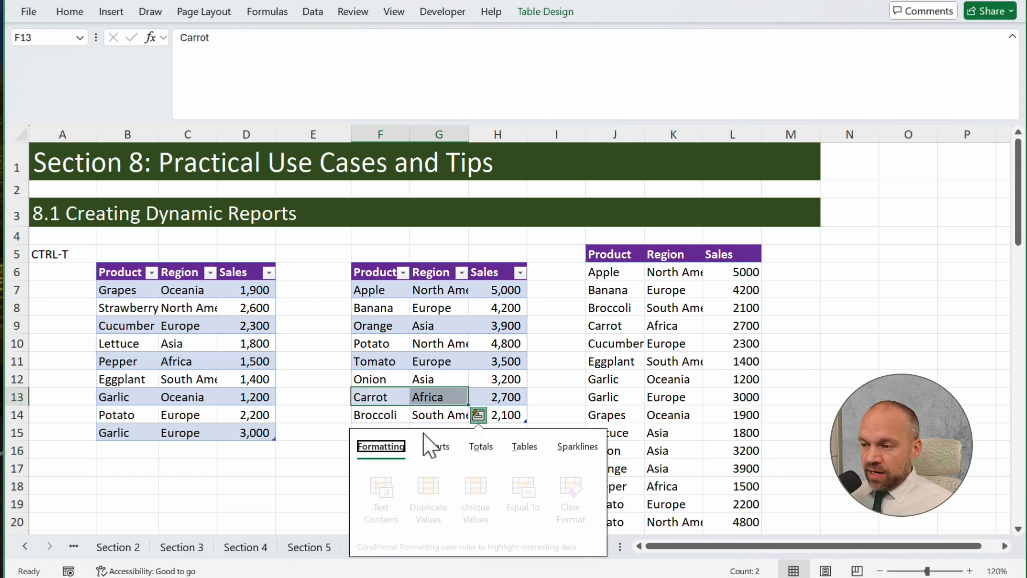
{"action": "left_click", "coordinate": [370, 433]}
{"action": "left_click", "coordinate": [382, 403]}
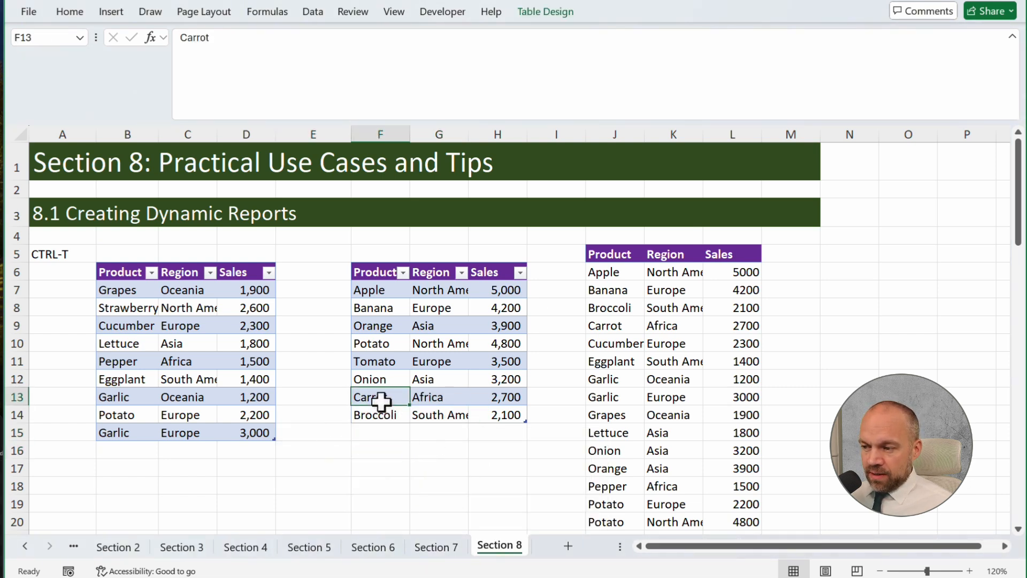
Add a row to the second product table in row 15 with Carrot, Asia and sales of 5,000
{"action": "left_click", "coordinate": [386, 434]}
{"action": "type", "text": "Carrot"}
{"action": "key", "text": "Tab"}
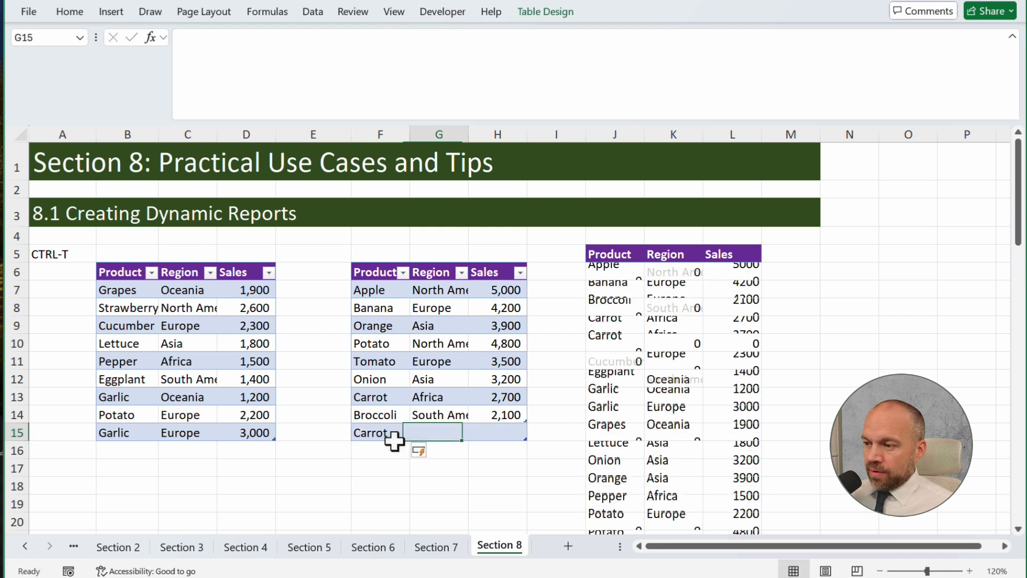
{"action": "type", "text": "Asia"}
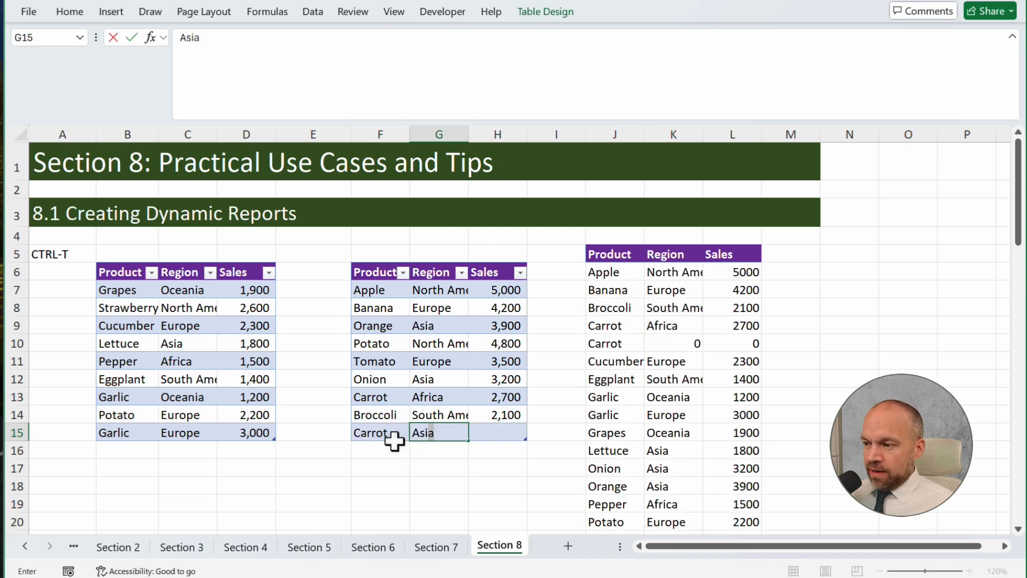
{"action": "key", "text": "Tab"}
{"action": "type", "text": "500"}
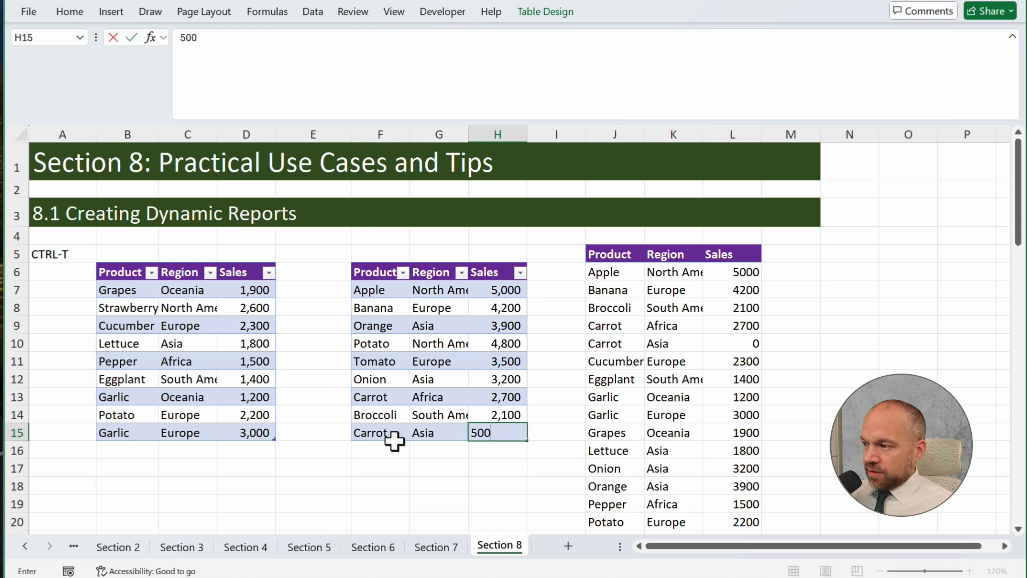
{"action": "key", "text": "Return"}
Add another row to the second product table in row 16 with Garlic, Africa and sales of 5,000
{"action": "left_click", "coordinate": [383, 447]}
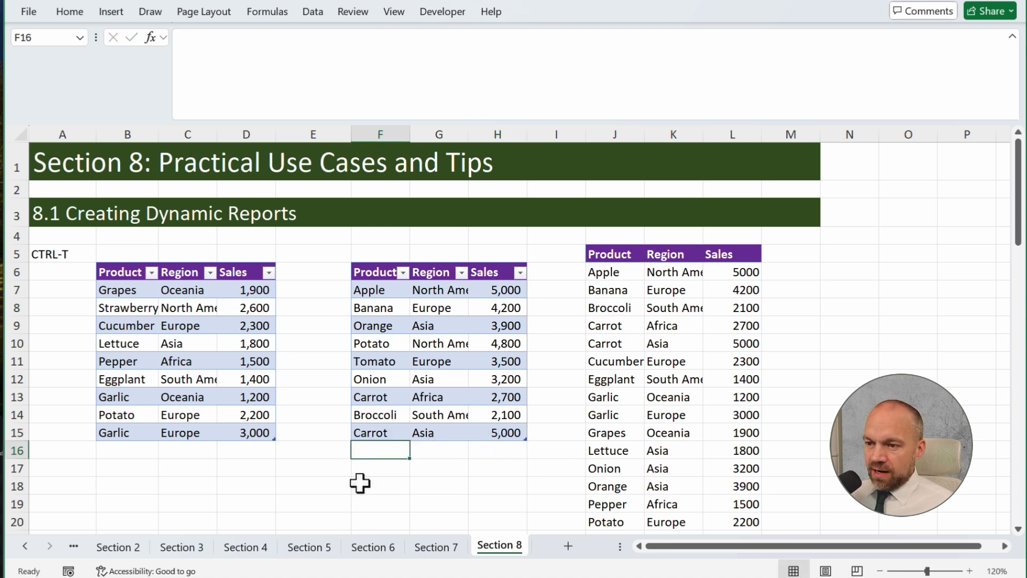
{"action": "type", "text": "C"}
{"action": "key", "text": "BackSpace"}
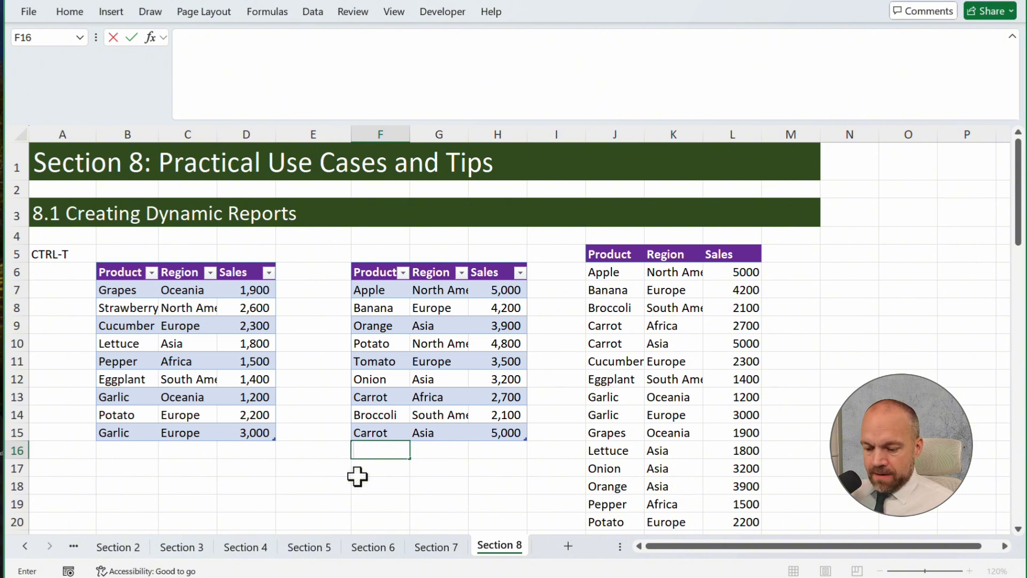
{"action": "type", "text": "Garlic"}
{"action": "key", "text": "Tab"}
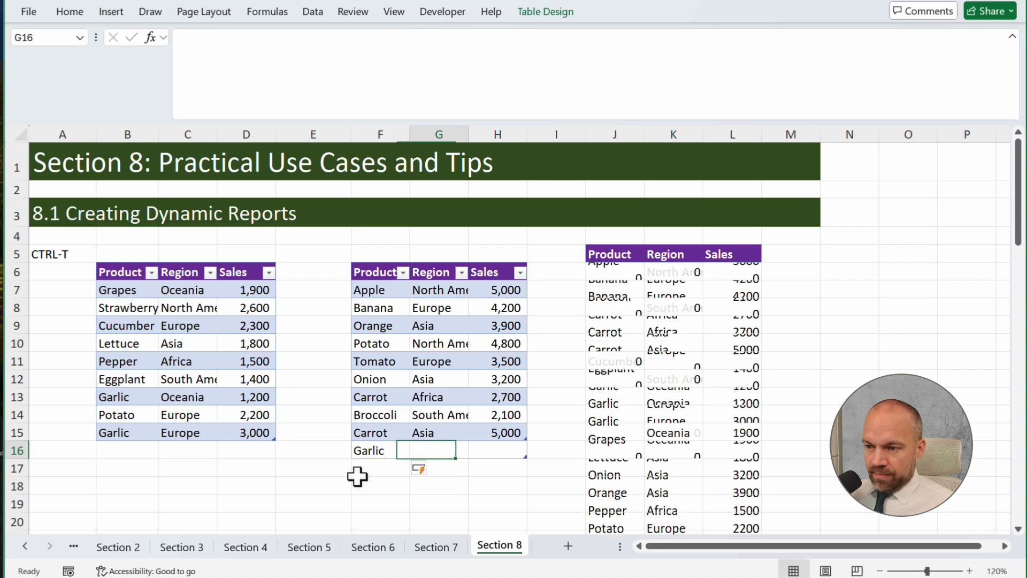
{"action": "type", "text": "Afric"}
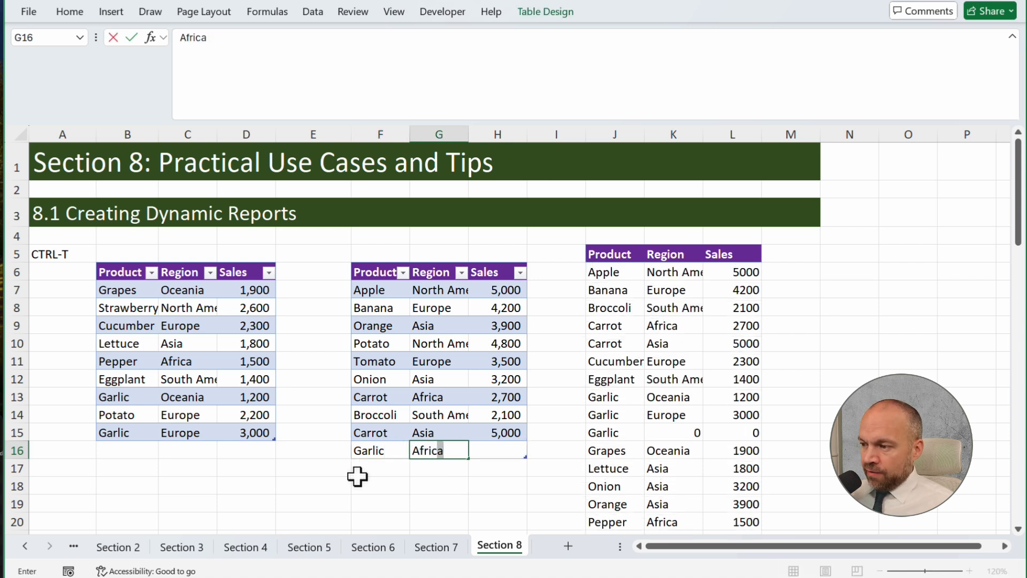
{"action": "type", "text": "a"}
{"action": "key", "text": "Tab"}
{"action": "type", "text": "1"}
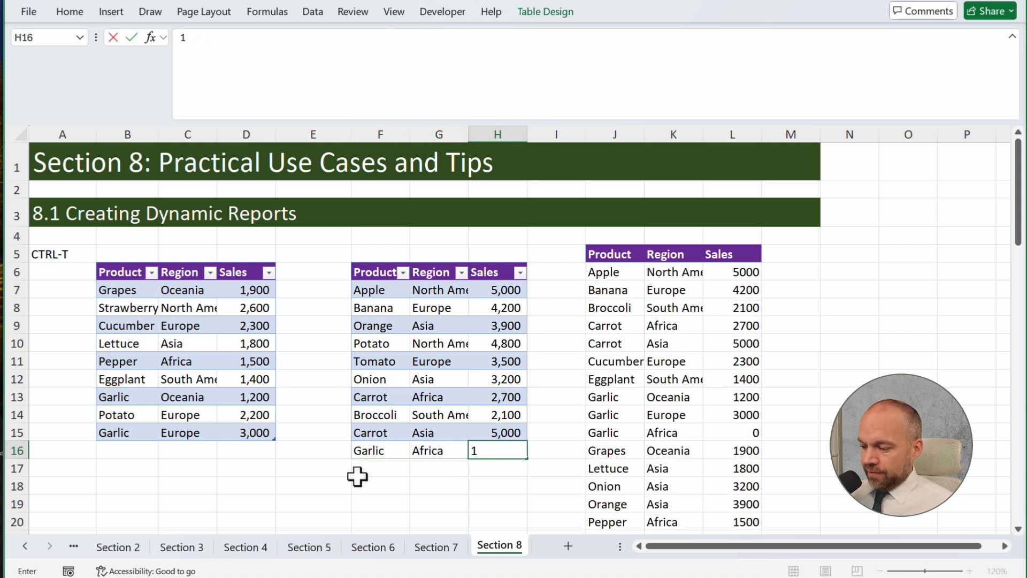
{"action": "type", "text": "000"}
{"action": "key", "text": "Return"}
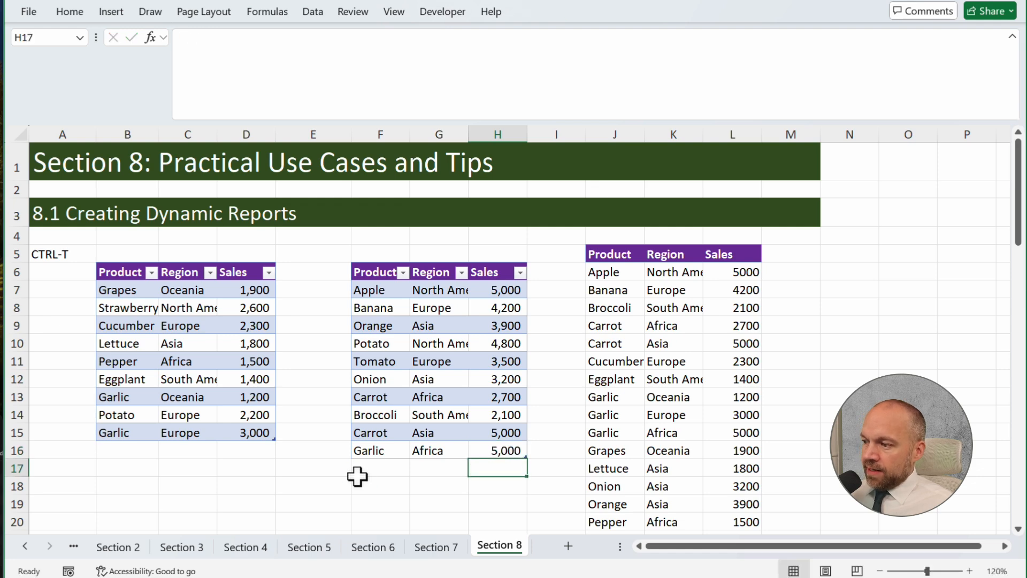
Replace the section 8.2 formula in A30 with a new VSTACK whose first array is B4:E18 on the Section 1 sheet
{"action": "scroll", "coordinate": [696, 384], "scroll_direction": "down", "scroll_amount": 2}
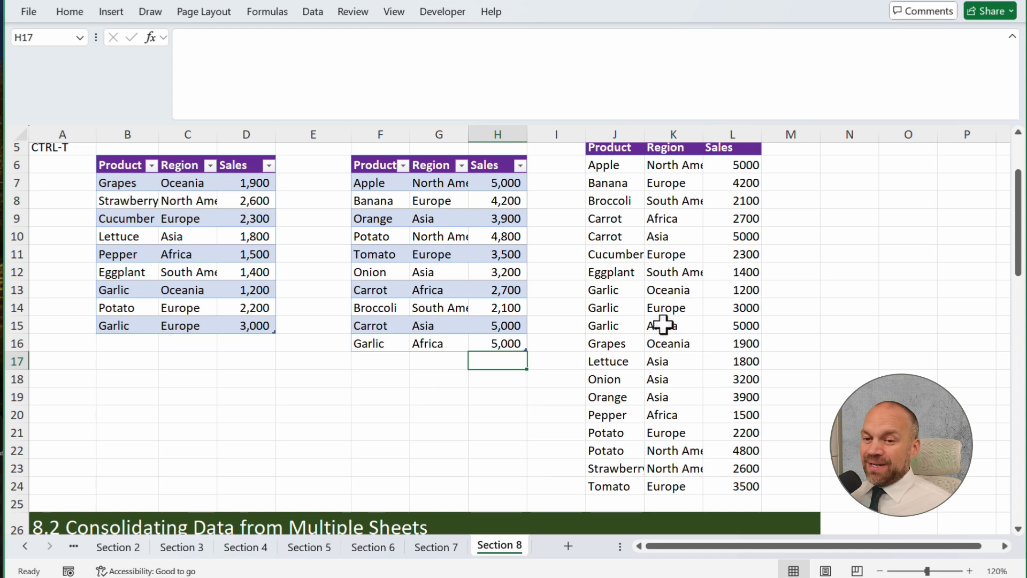
{"action": "left_click", "coordinate": [150, 380]}
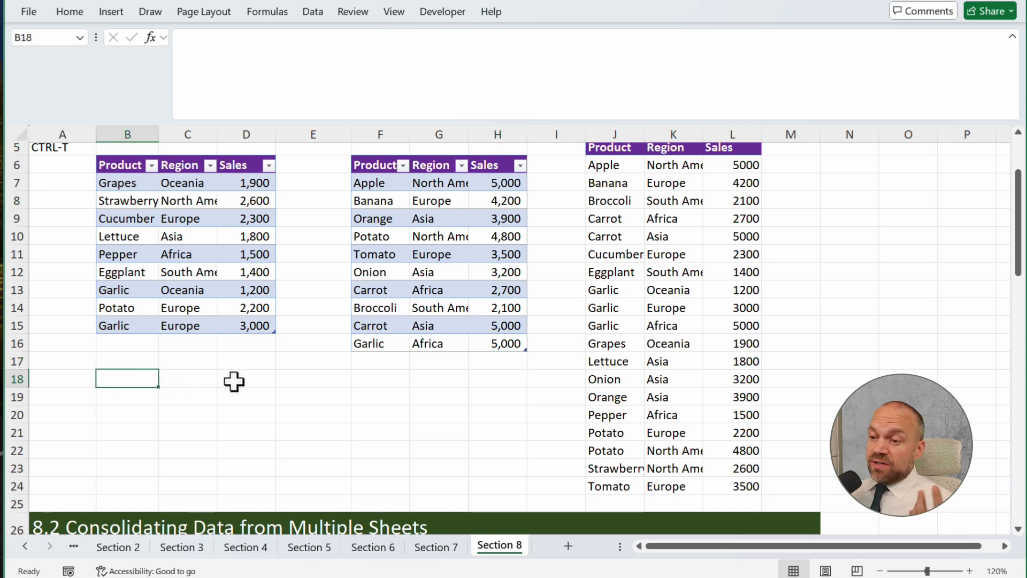
{"action": "scroll", "coordinate": [234, 380], "scroll_direction": "down", "scroll_amount": 5}
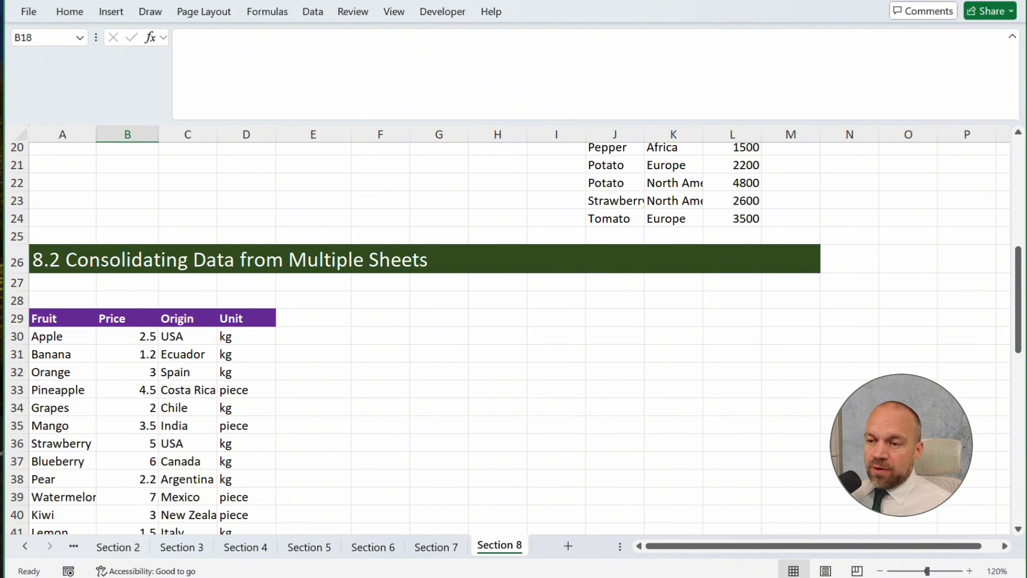
{"action": "left_click", "coordinate": [73, 335]}
{"action": "left_click", "coordinate": [488, 55]}
{"action": "key", "text": "ctrl+a"}
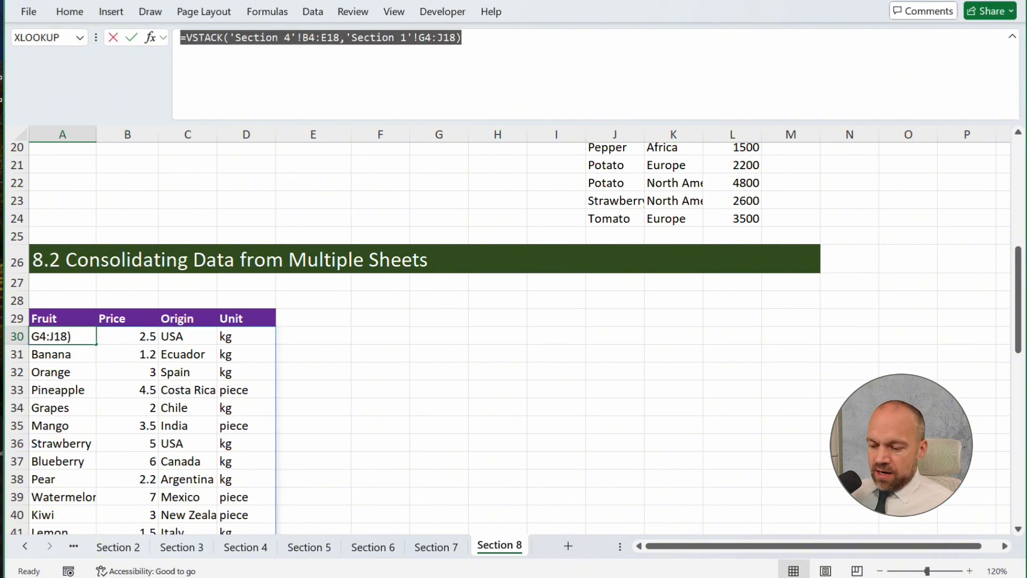
{"action": "type", "text": "=vs"}
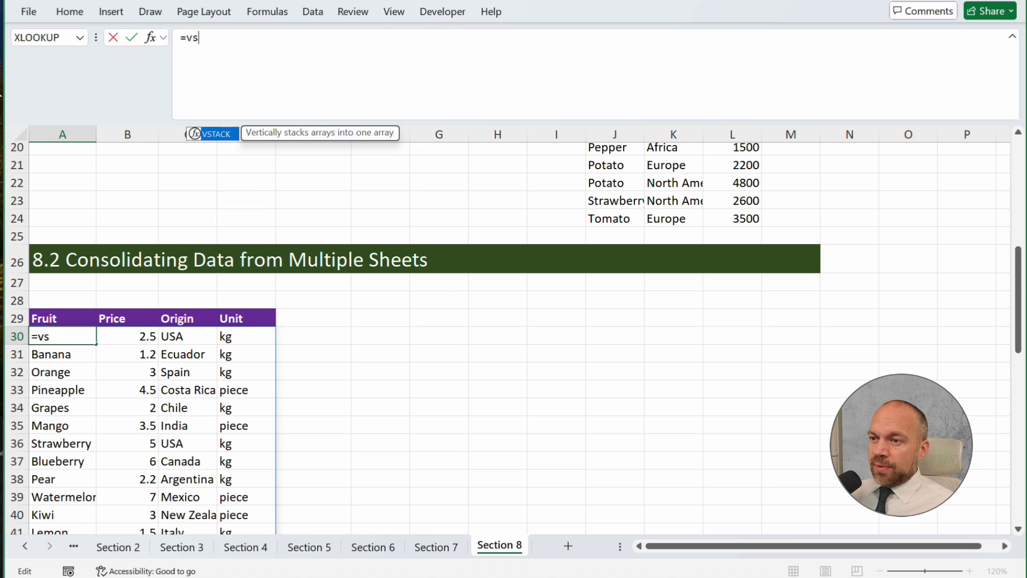
{"action": "key", "text": "Tab"}
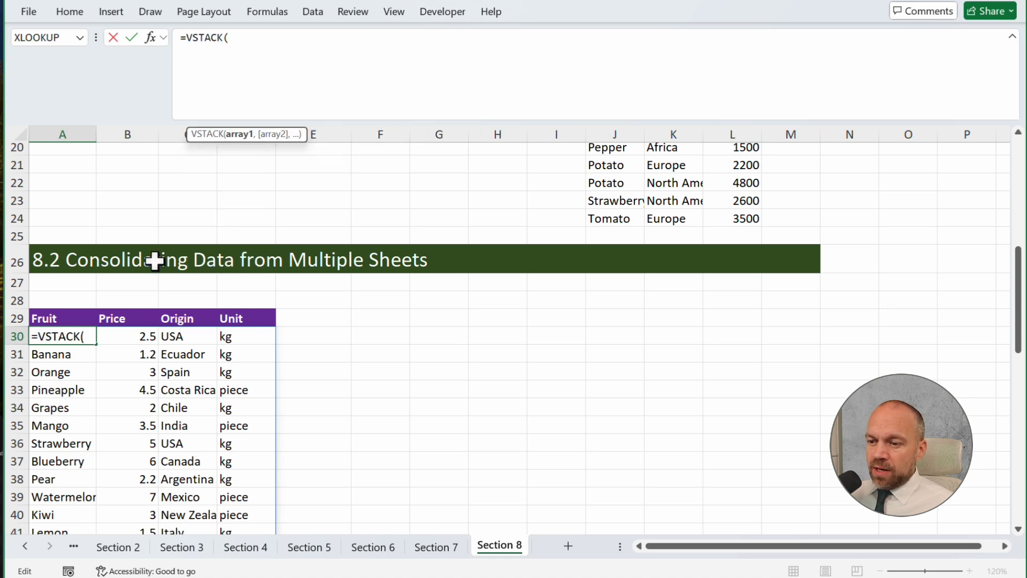
{"action": "left_click", "coordinate": [27, 545]}
{"action": "left_click", "coordinate": [98, 543]}
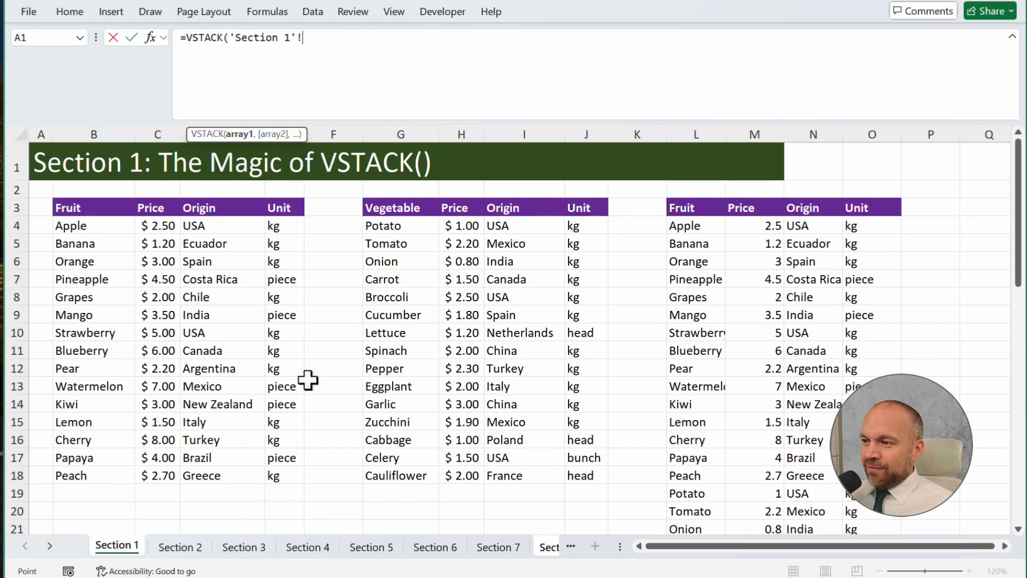
{"action": "left_click_drag", "start_coordinate": [94, 223], "coordinate": [275, 478]}
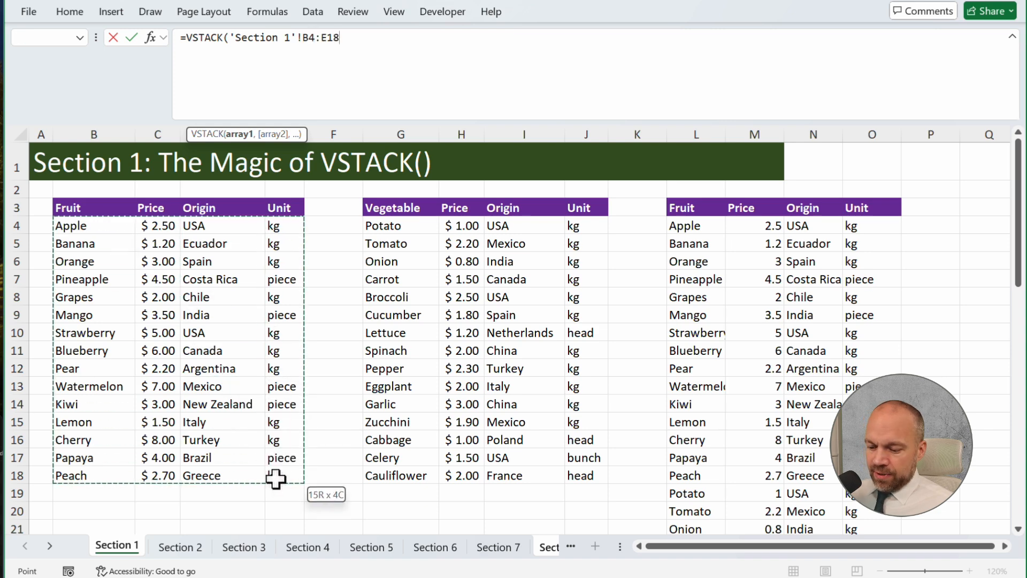
{"action": "type", "text": ","}
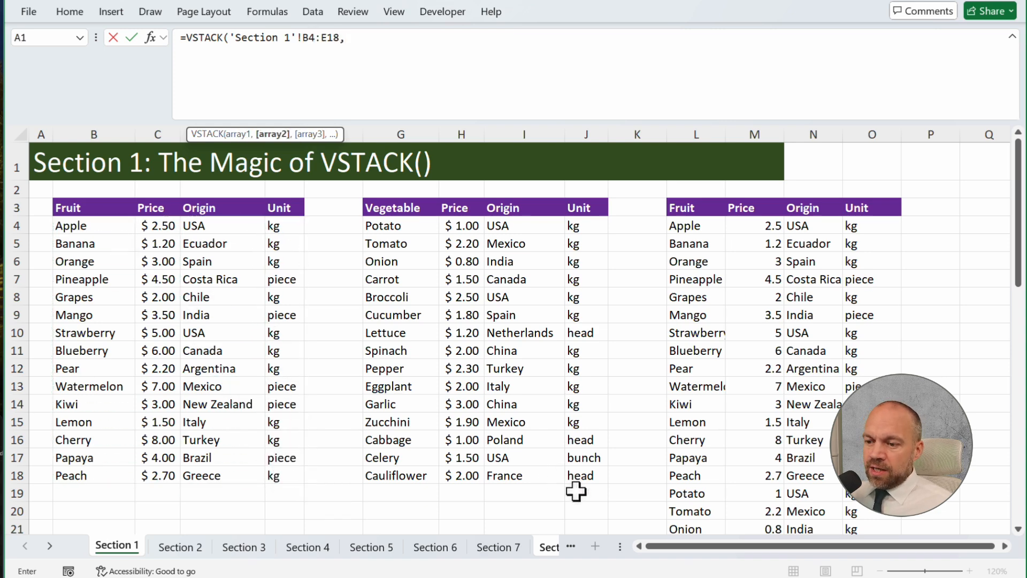
Add the Section 4 sheet's spilled range G4# as the second VSTACK array and commit the formula
{"action": "left_click", "coordinate": [193, 550]}
{"action": "left_click", "coordinate": [259, 545]}
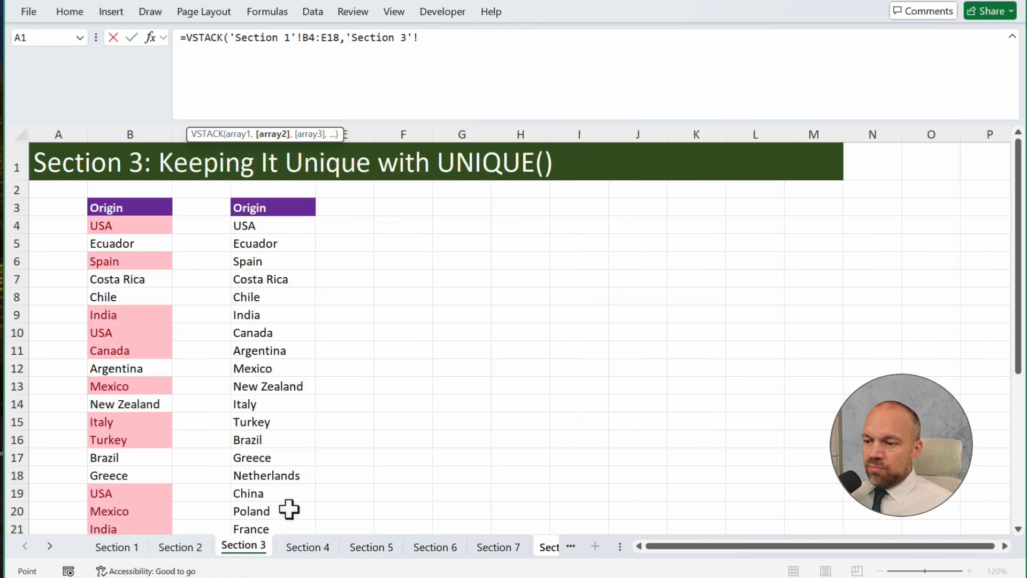
{"action": "left_click", "coordinate": [314, 554]}
{"action": "left_click", "coordinate": [409, 226]}
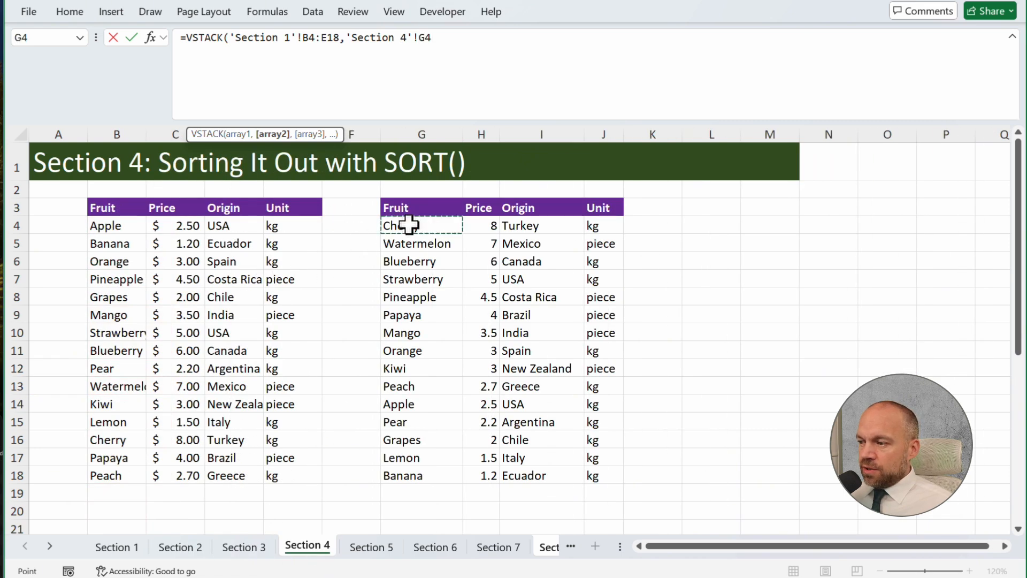
{"action": "left_click_drag", "start_coordinate": [409, 226], "coordinate": [620, 478]}
{"action": "key", "text": "Return"}
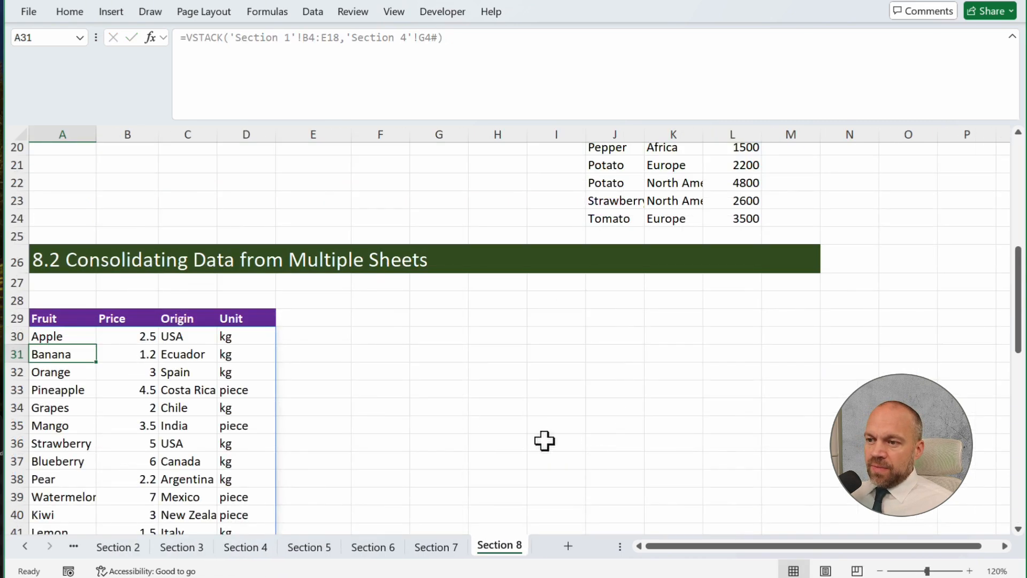
Look through the consolidated rows of the section 8.2 VSTACK result down to its end
{"action": "scroll", "coordinate": [440, 396], "scroll_direction": "down", "scroll_amount": 5}
{"action": "left_click_drag", "start_coordinate": [201, 193], "coordinate": [202, 425]}
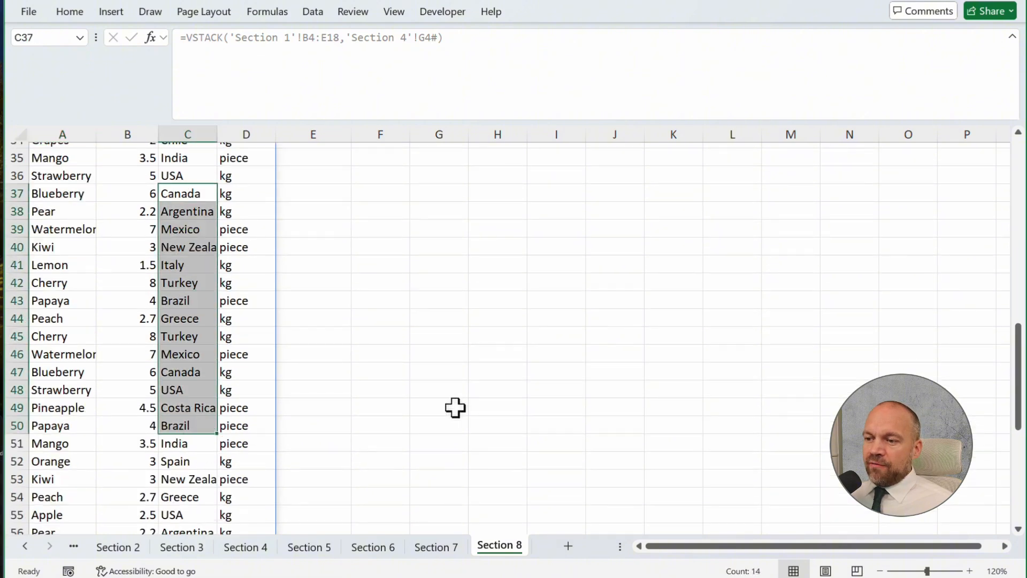
{"action": "scroll", "coordinate": [394, 399], "scroll_direction": "up", "scroll_amount": 10}
{"action": "scroll", "coordinate": [257, 406], "scroll_direction": "down", "scroll_amount": 13}
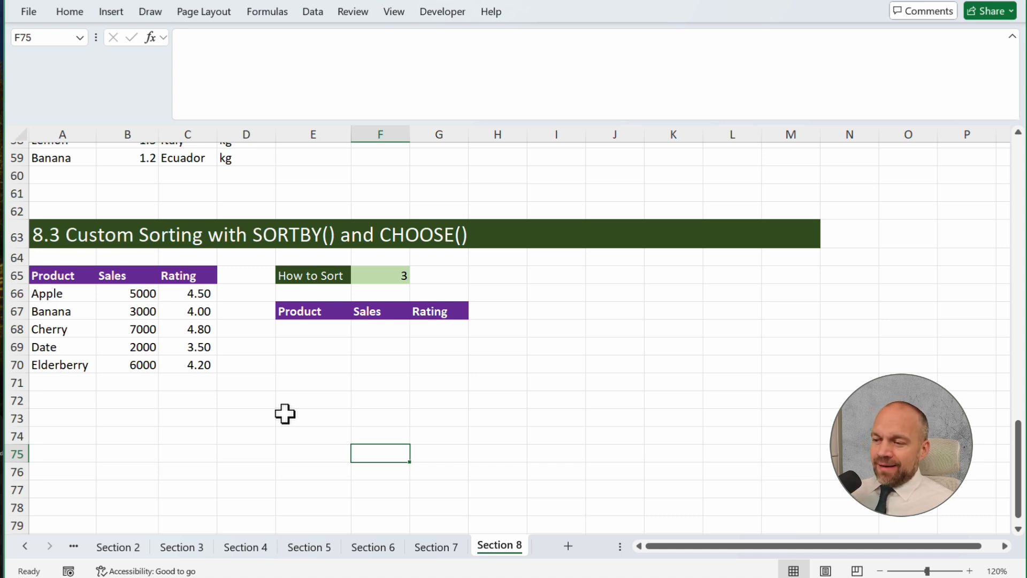
Start a SORTBY formula in E68 with the product table data A66:C70 as its array
{"action": "left_click", "coordinate": [316, 328]}
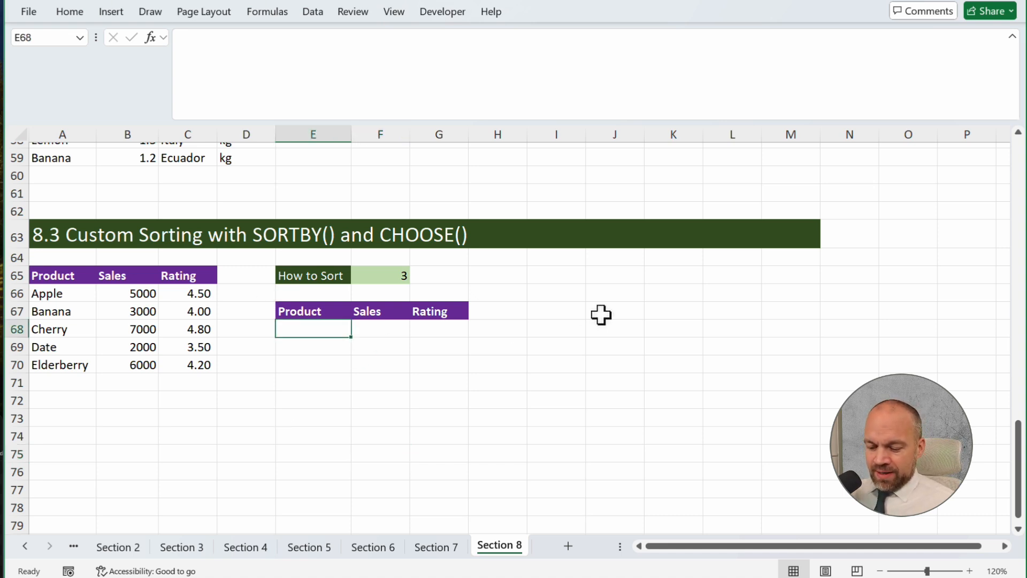
{"action": "type", "text": "=sort"}
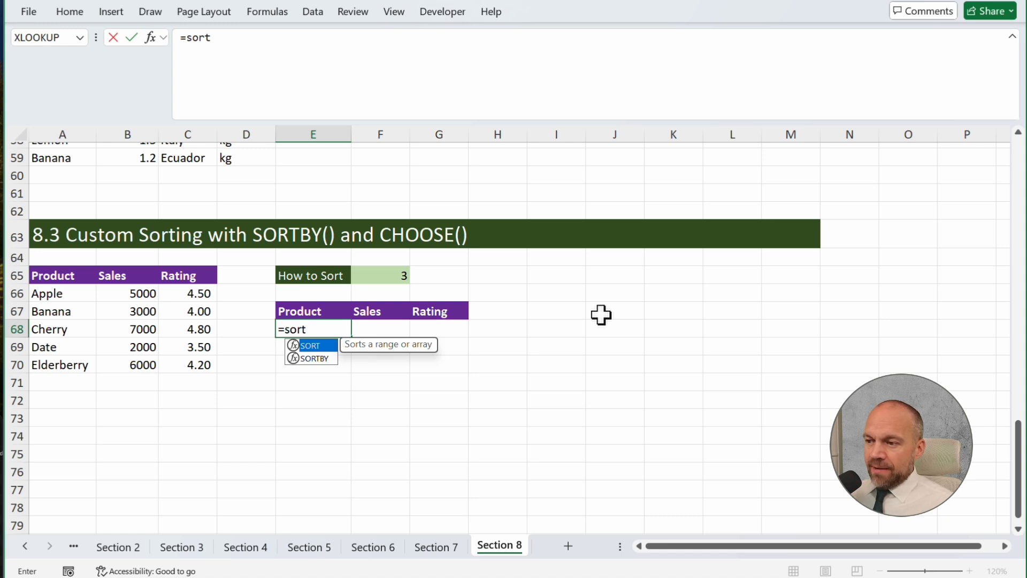
{"action": "type", "text": "b"}
{"action": "key", "text": "Tab"}
{"action": "left_click_drag", "start_coordinate": [88, 295], "coordinate": [179, 360]}
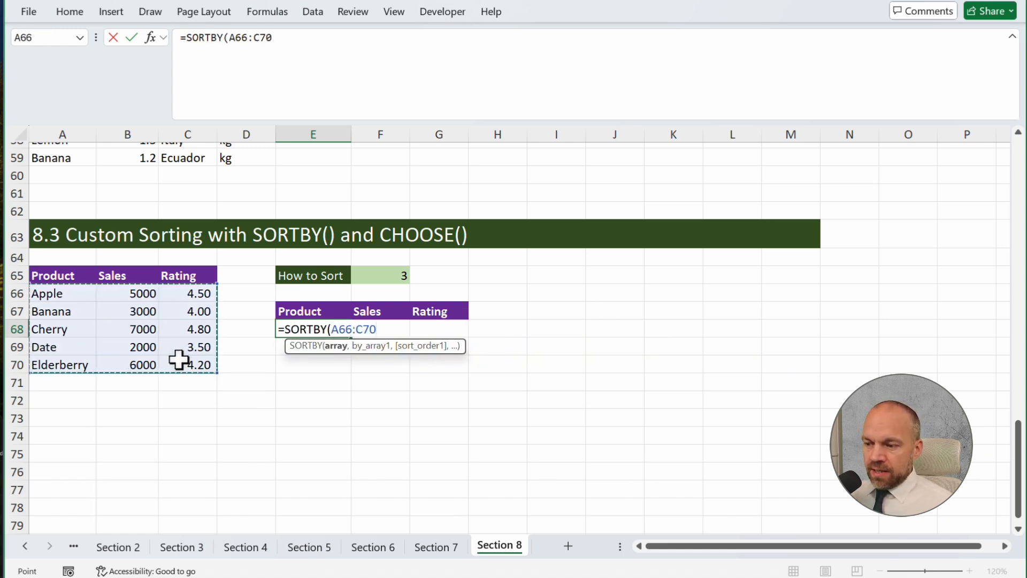
Complete the SORTBY formula with a CHOOSE sort key indexed by F65, using B66:B70, C66:C70 and A66:A70 as its values
{"action": "type", "text": ",cho"}
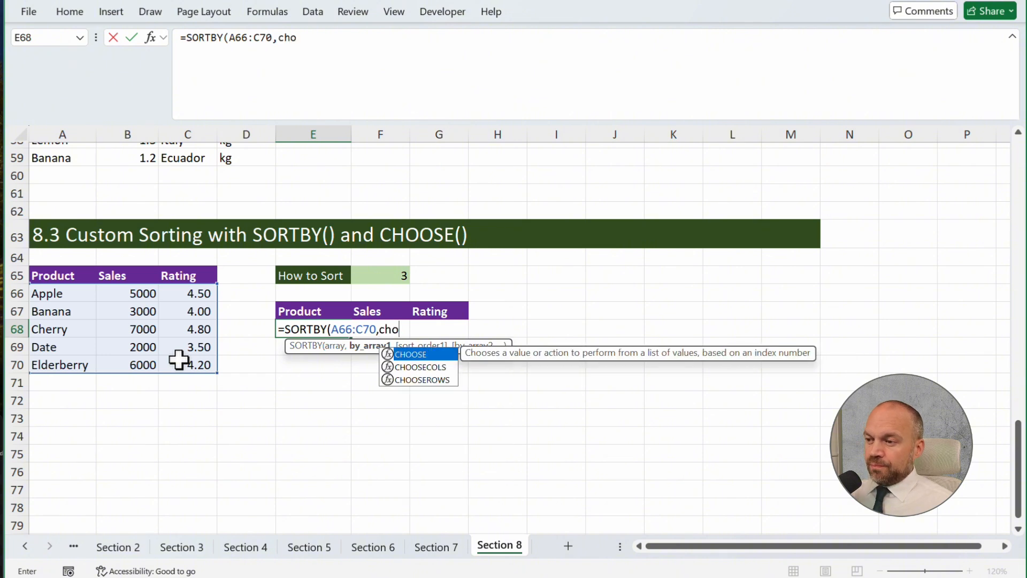
{"action": "key", "text": "Tab"}
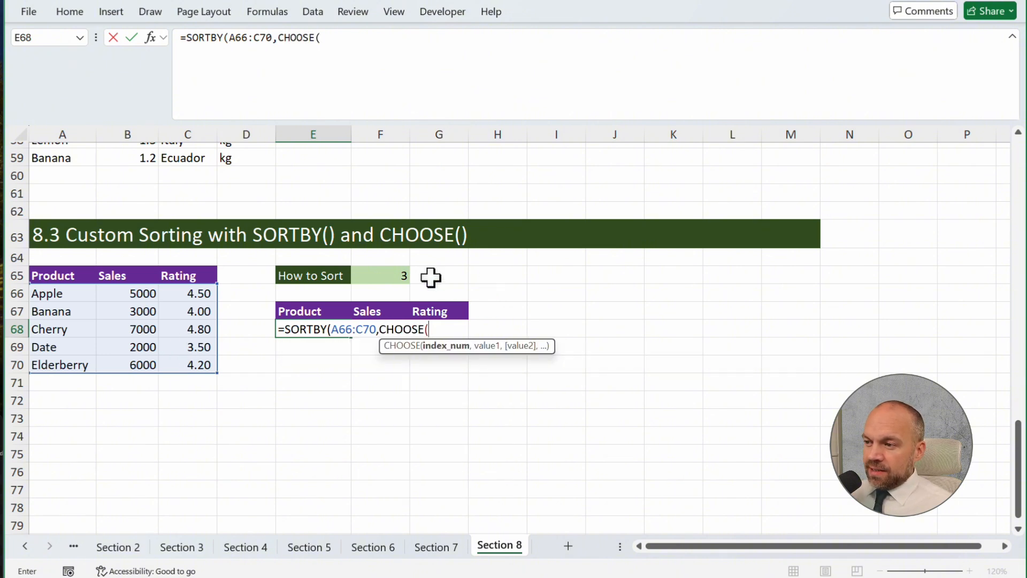
{"action": "left_click", "coordinate": [390, 275]}
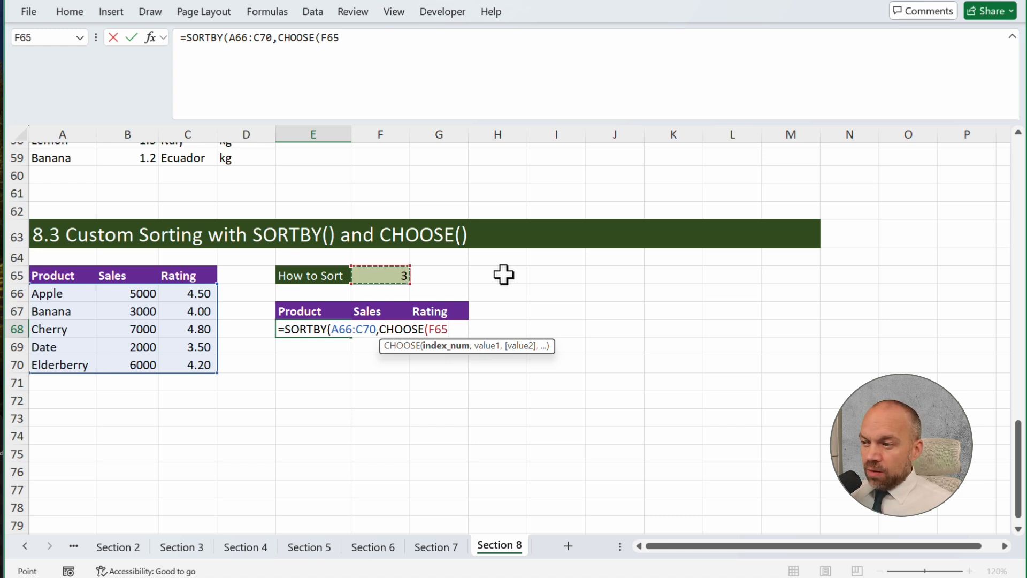
{"action": "type", "text": ","}
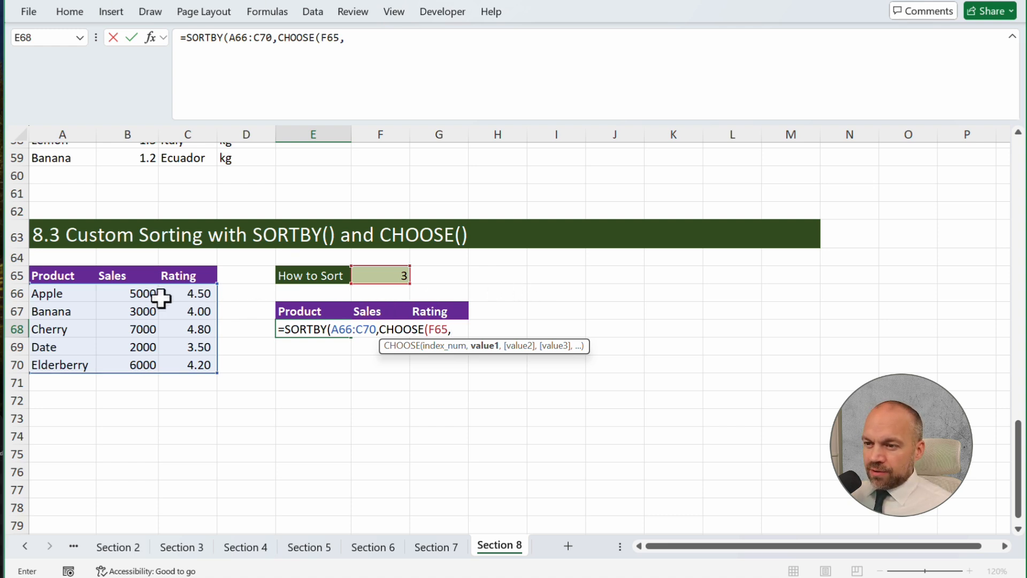
{"action": "left_click_drag", "start_coordinate": [143, 292], "coordinate": [150, 369]}
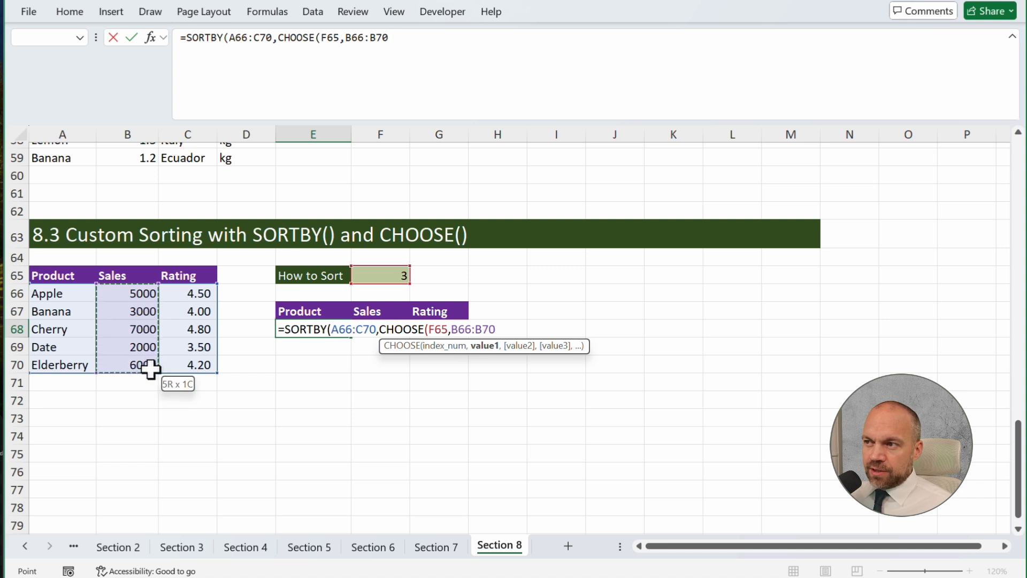
{"action": "type", "text": ","}
{"action": "left_click_drag", "start_coordinate": [199, 294], "coordinate": [196, 368]}
{"action": "type", "text": ","}
{"action": "left_click_drag", "start_coordinate": [69, 292], "coordinate": [78, 366]}
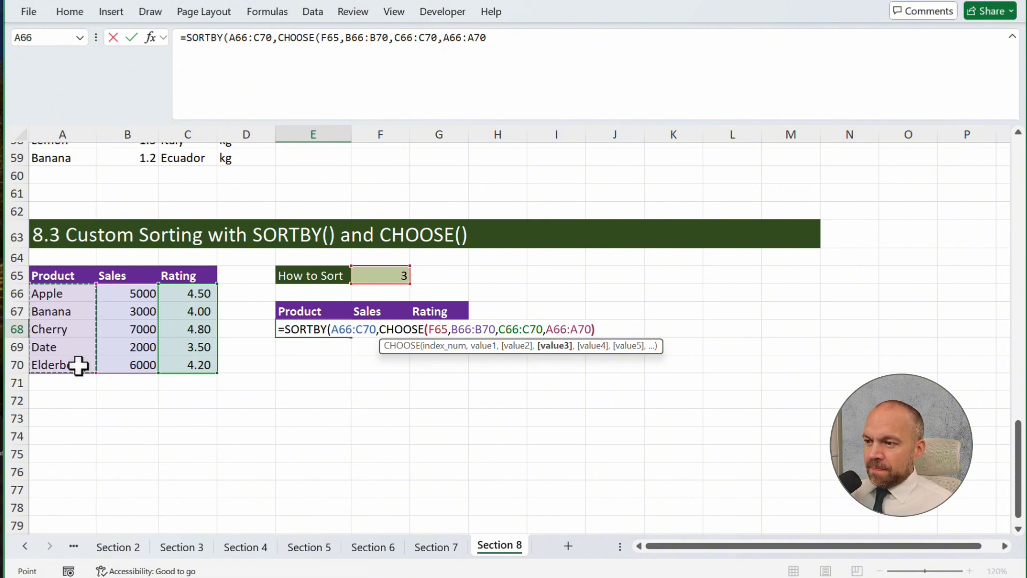
{"action": "key", "text": "Return"}
{"action": "key", "text": "Return"}
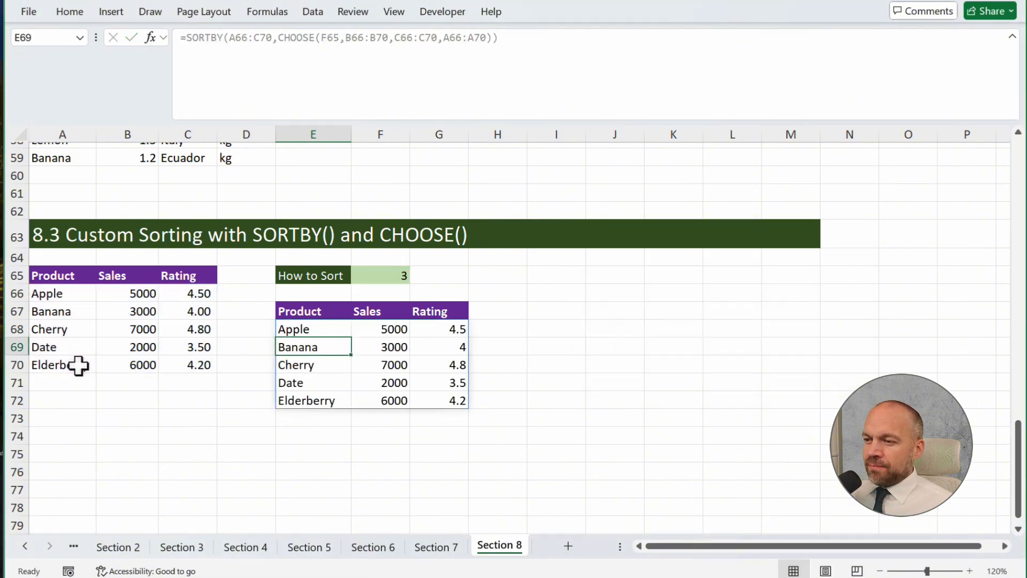
Inspect the CHOOSE arguments in the E68 formula without changing them
{"action": "key", "text": "Up"}
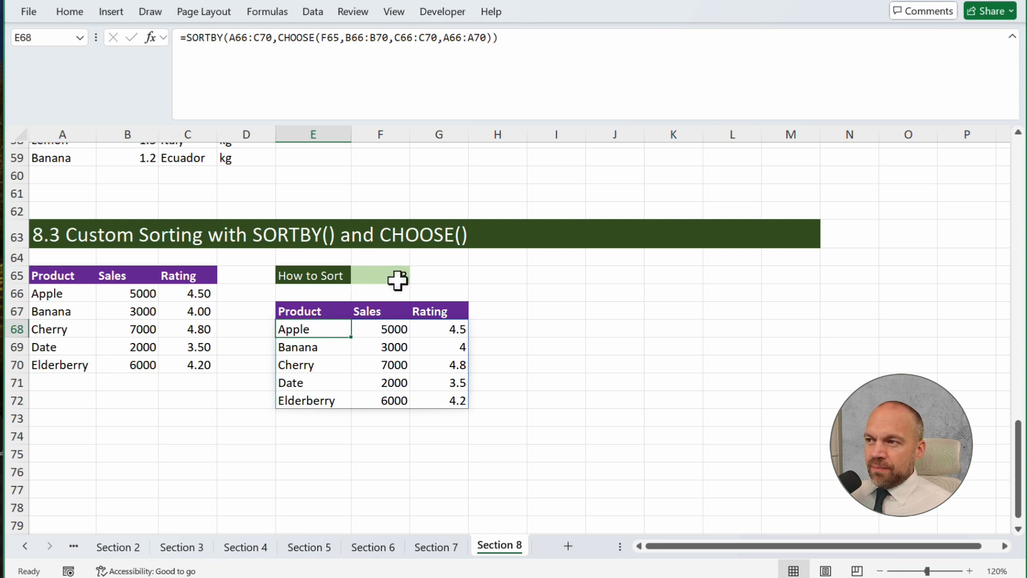
{"action": "left_click", "coordinate": [366, 38]}
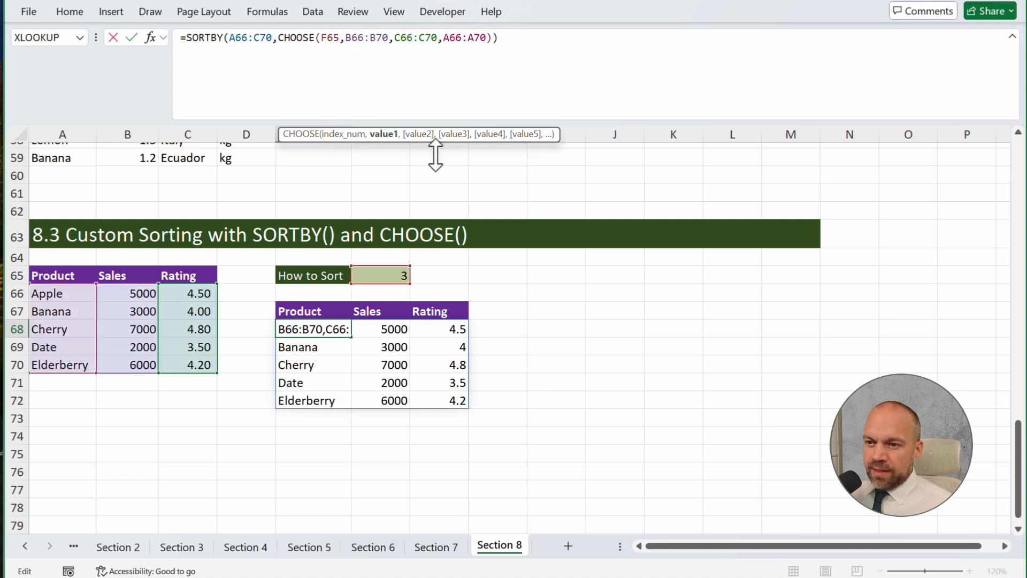
{"action": "key", "text": "Escape"}
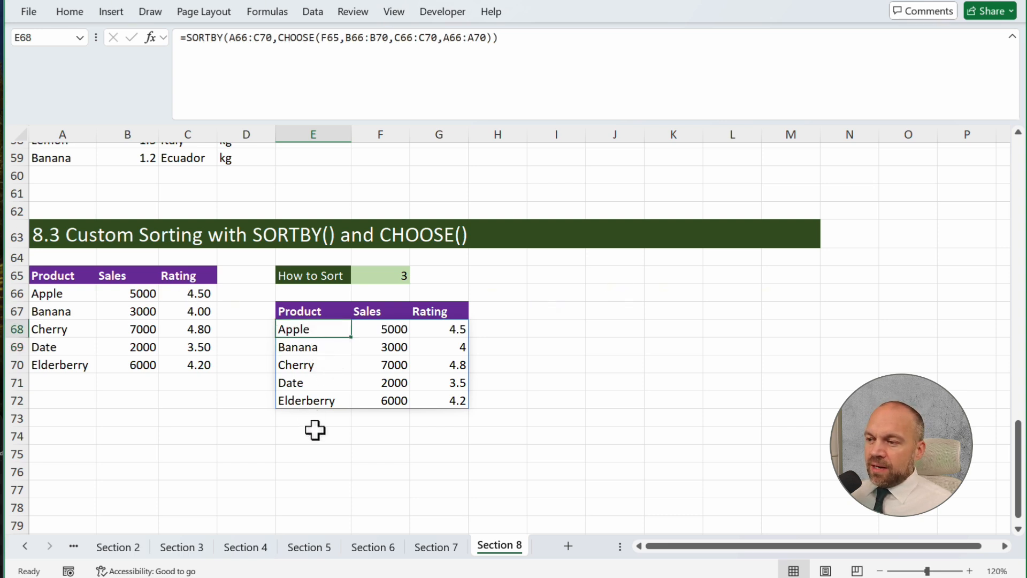
Set the How to Sort value in F65 to 1 and select the sorted sales figures F68:F72
{"action": "left_click", "coordinate": [383, 275]}
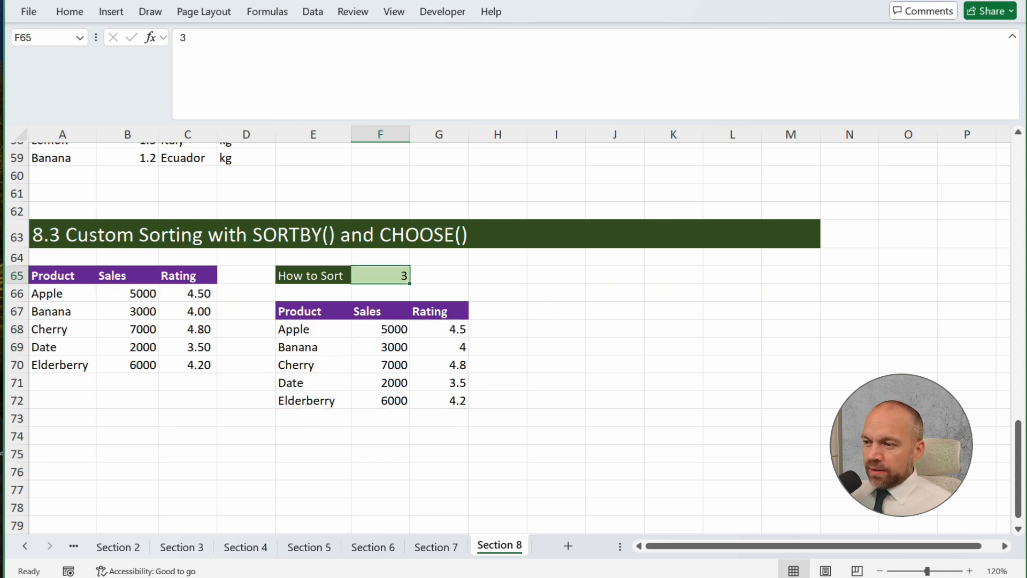
{"action": "type", "text": "1"}
{"action": "key", "text": "Return"}
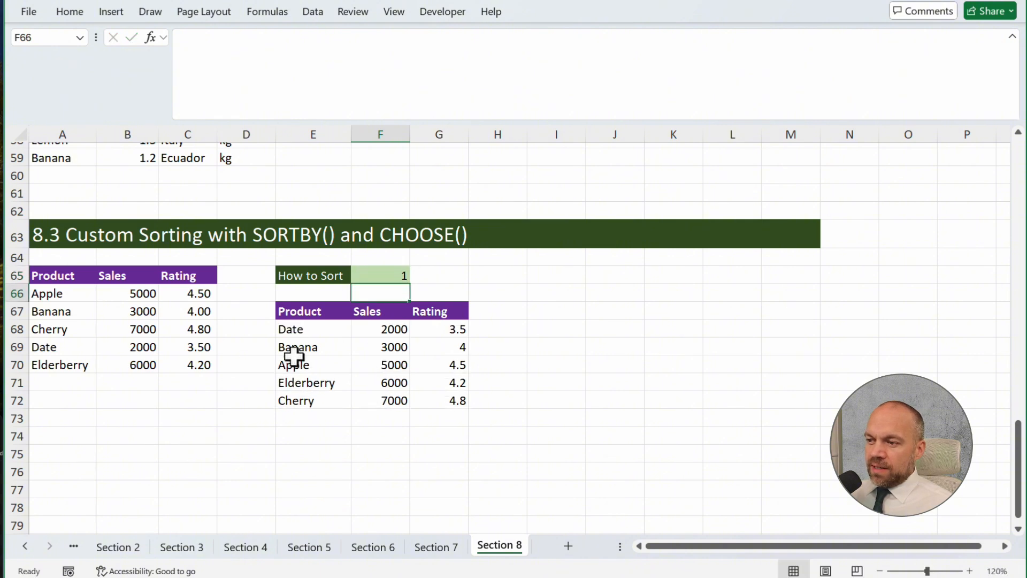
{"action": "left_click_drag", "start_coordinate": [374, 329], "coordinate": [388, 396]}
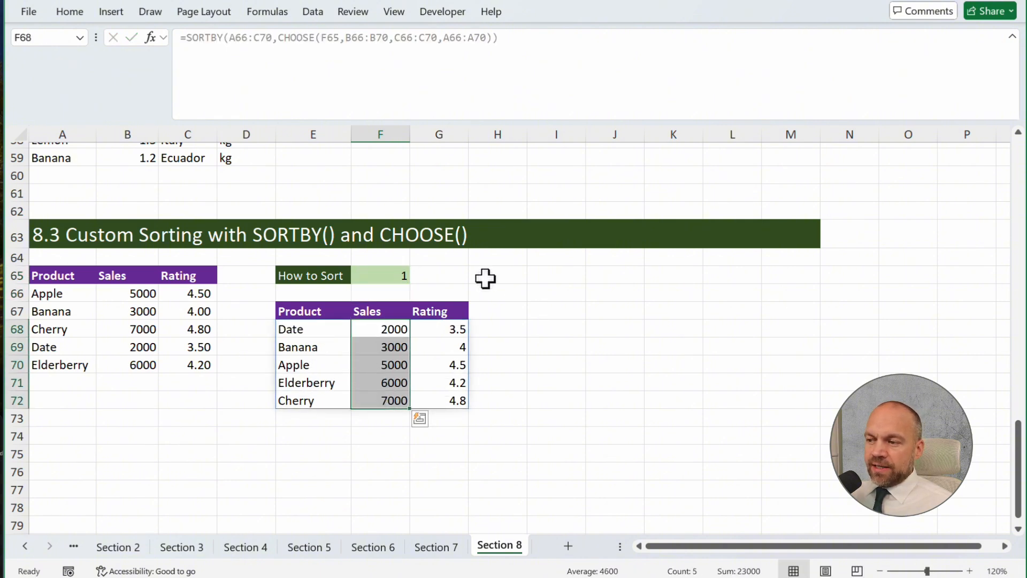
Set the How to Sort value in F65 to 2 to sort the list by rating
{"action": "left_click", "coordinate": [403, 276]}
{"action": "type", "text": "2"}
{"action": "key", "text": "Return"}
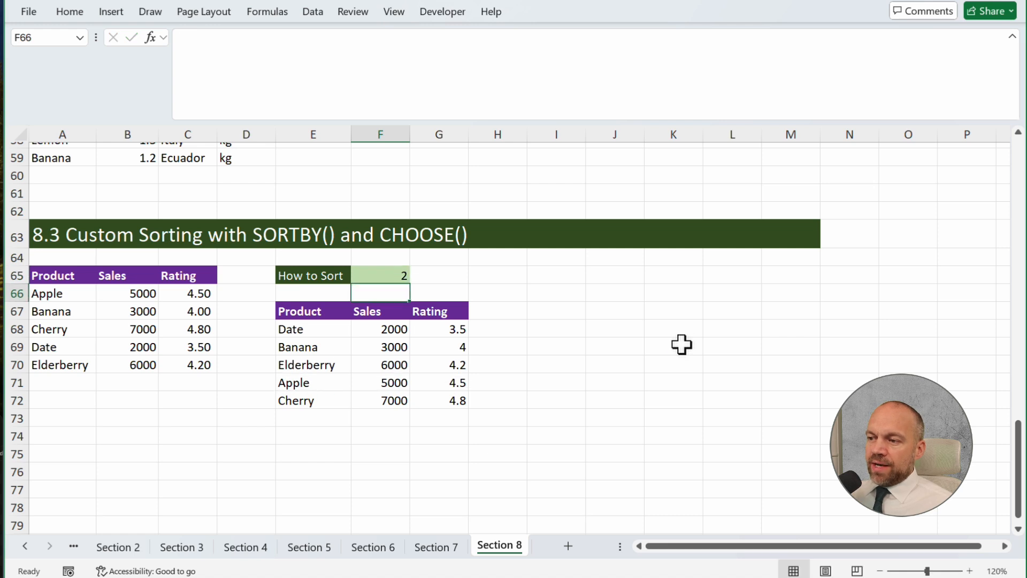
Add -1 as the sort order of the SORTBY formula in E68 for descending order
{"action": "left_click", "coordinate": [320, 329]}
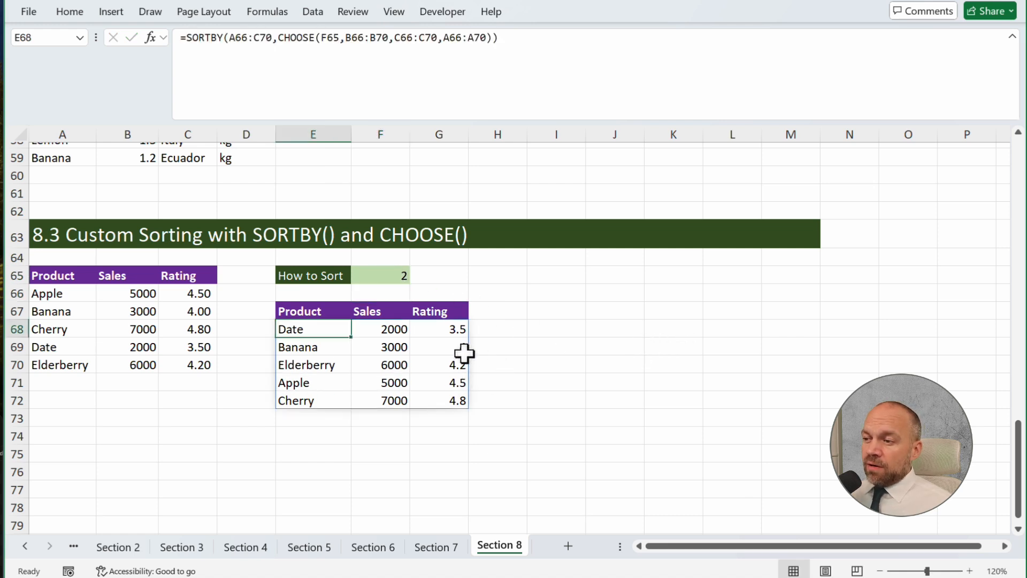
{"action": "left_click", "coordinate": [491, 37]}
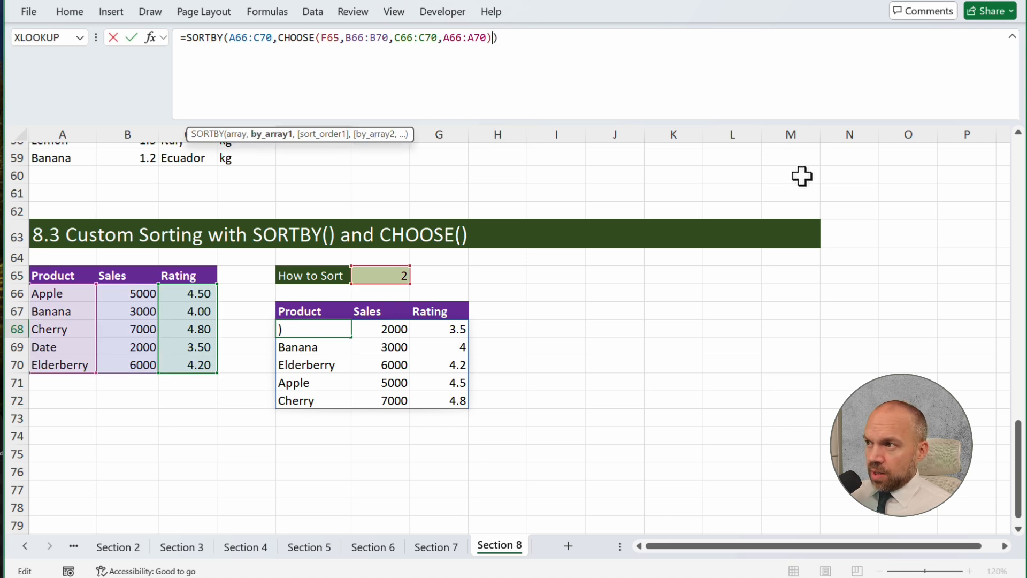
{"action": "type", "text": ",-1"}
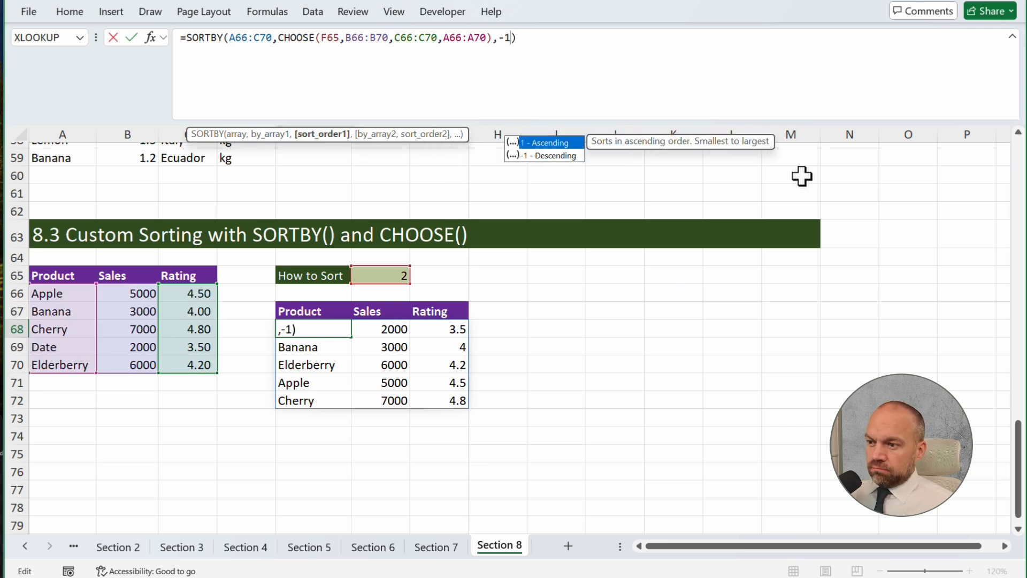
{"action": "key", "text": "Return"}
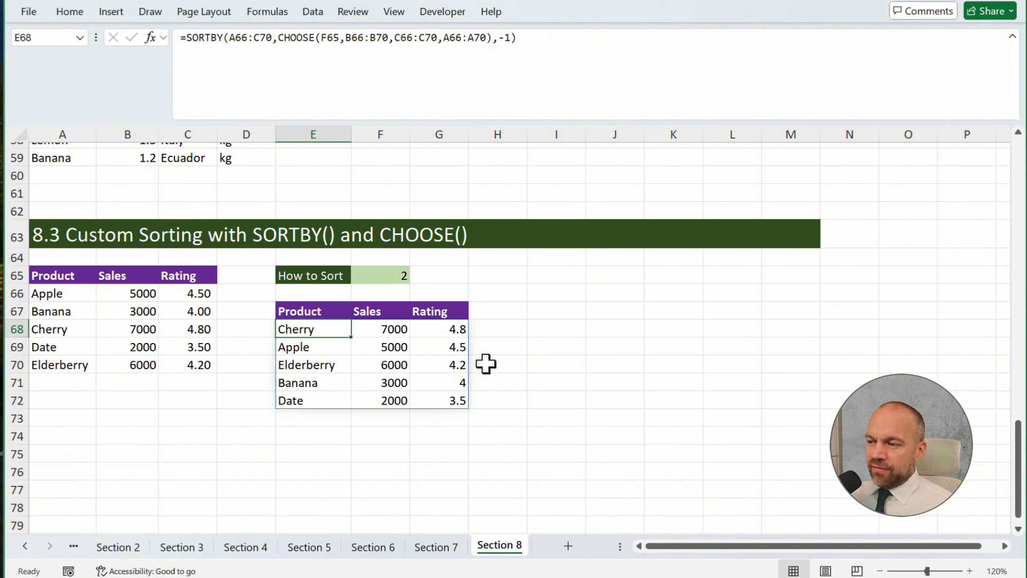
Set the How to Sort value in F65 to 1 to sort the list by sales in descending order
{"action": "left_click", "coordinate": [392, 276]}
{"action": "type", "text": "1"}
{"action": "key", "text": "Return"}
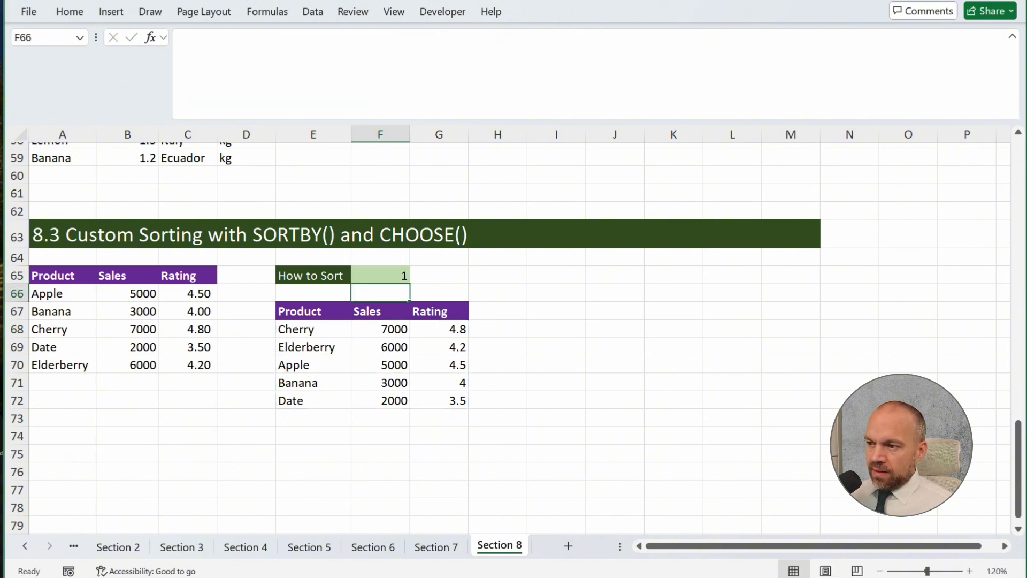
{"action": "left_click_drag", "start_coordinate": [393, 329], "coordinate": [392, 374]}
Set the How to Sort value in F65 to 3 to sort by product name, and check the product column E68:E72
{"action": "left_click", "coordinate": [390, 276]}
{"action": "type", "text": "3"}
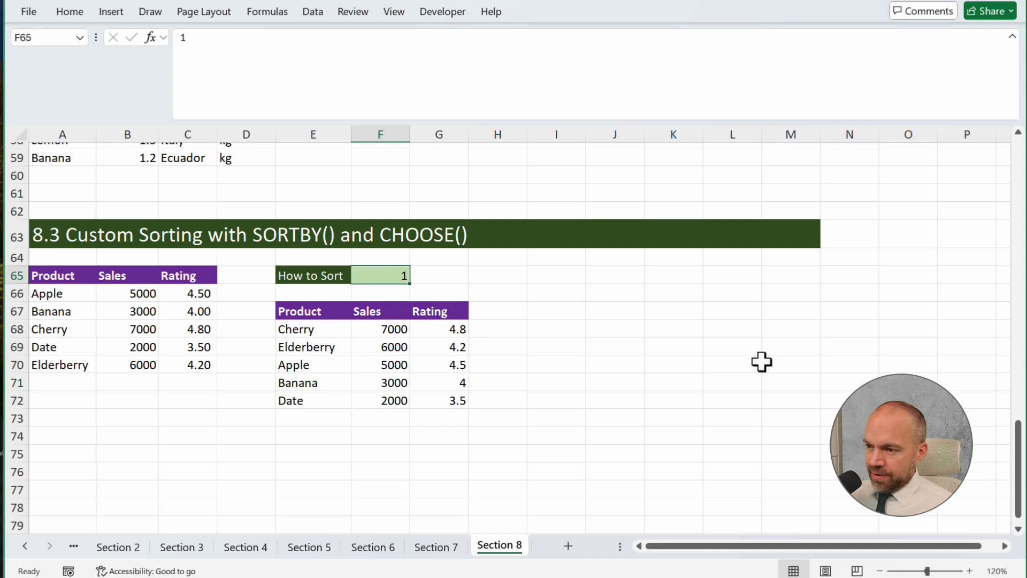
{"action": "key", "text": "Return"}
{"action": "left_click_drag", "start_coordinate": [330, 330], "coordinate": [328, 402]}
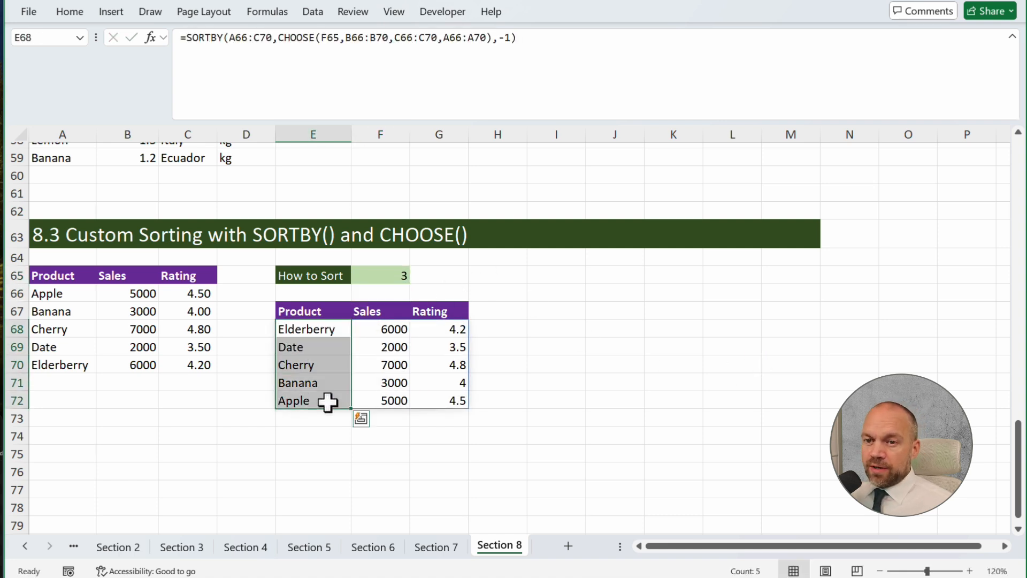
{"action": "left_click", "coordinate": [733, 435]}
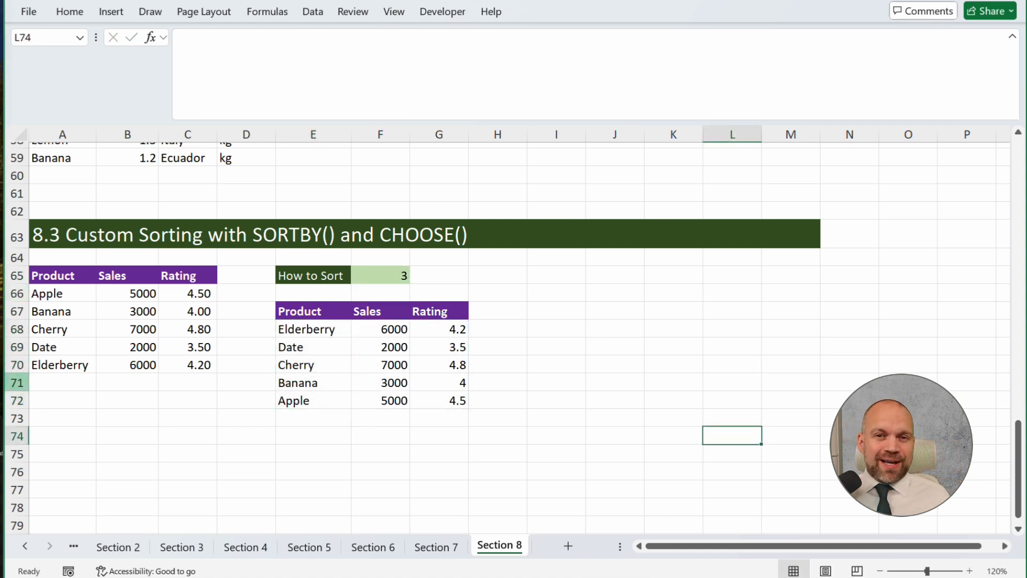